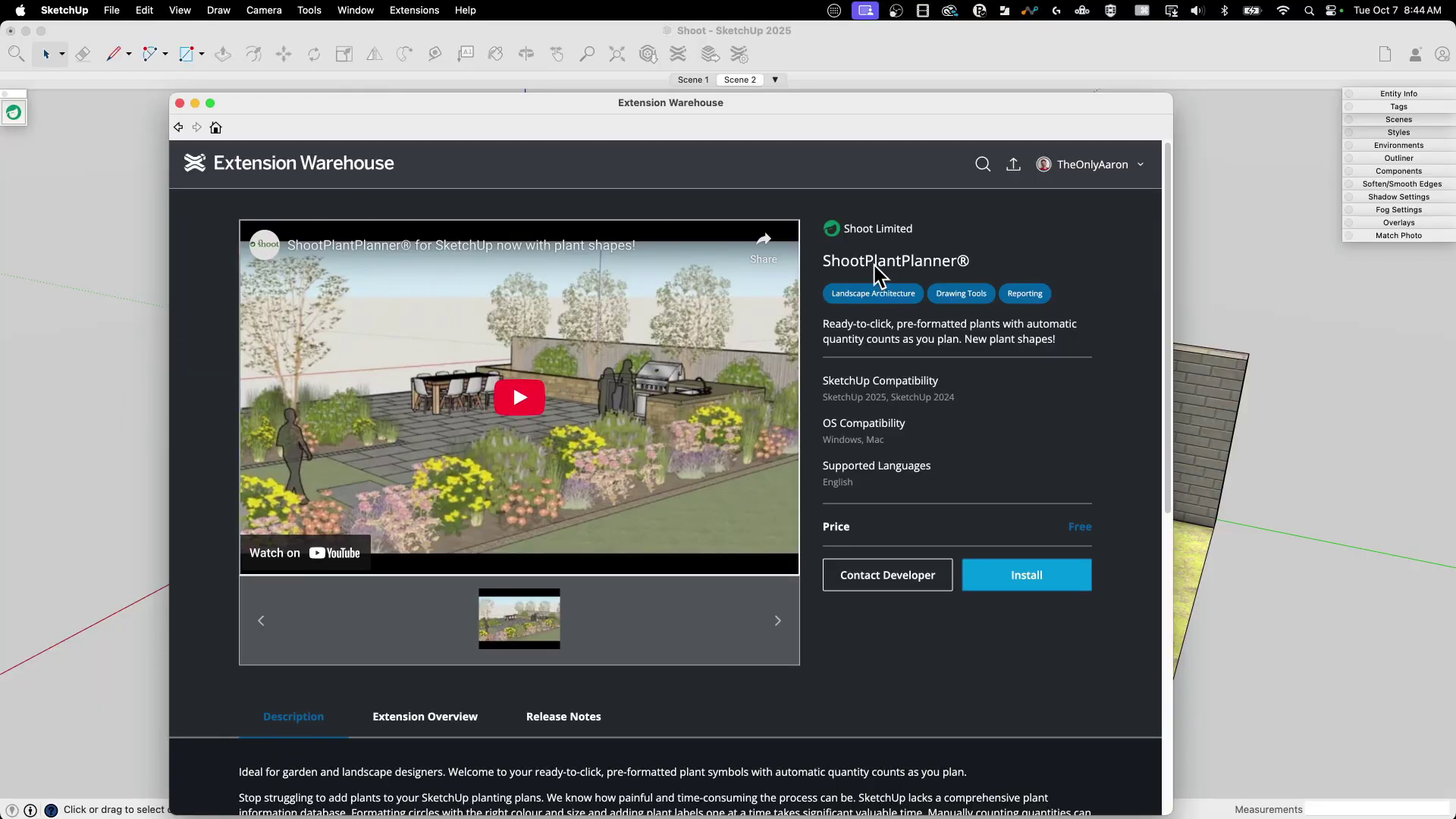
- Look through the ShootPlantPlanner extension page, including its description, and close the Extension Warehouse
scroll(813, 284, down, 1)
scroll(813, 284, down, 3)
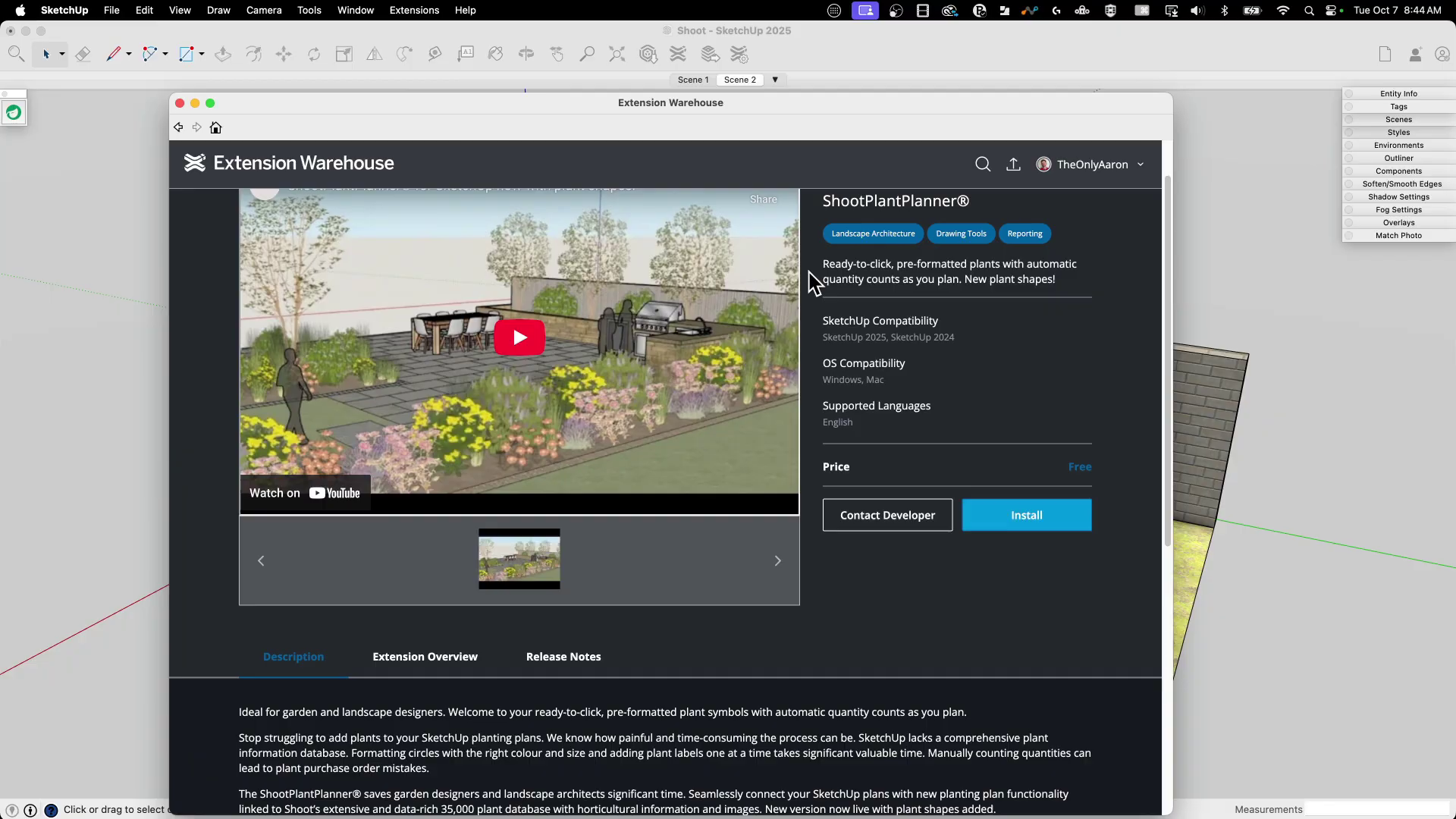
scroll(808, 271, up, 4)
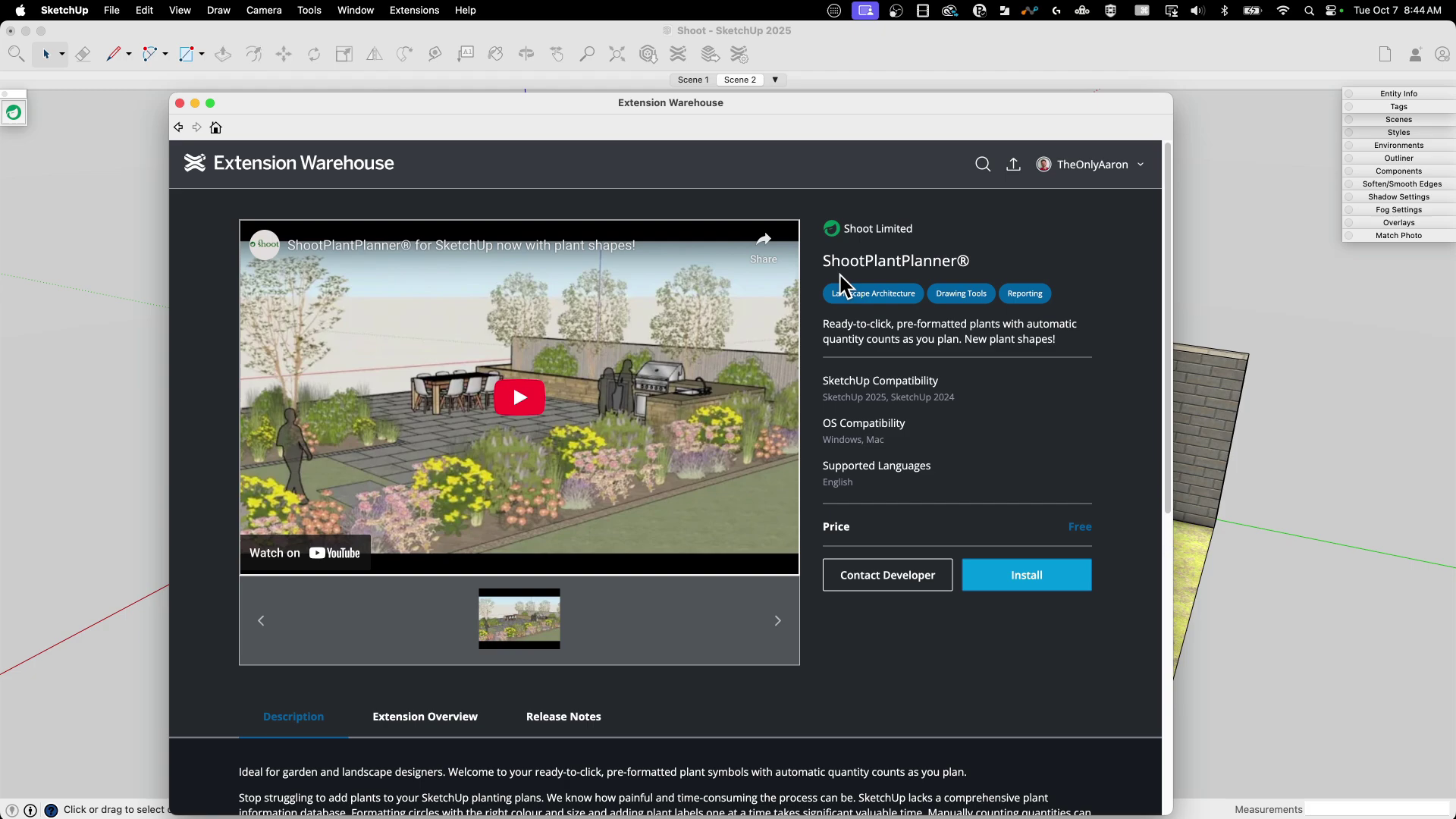
scroll(826, 277, down, 4)
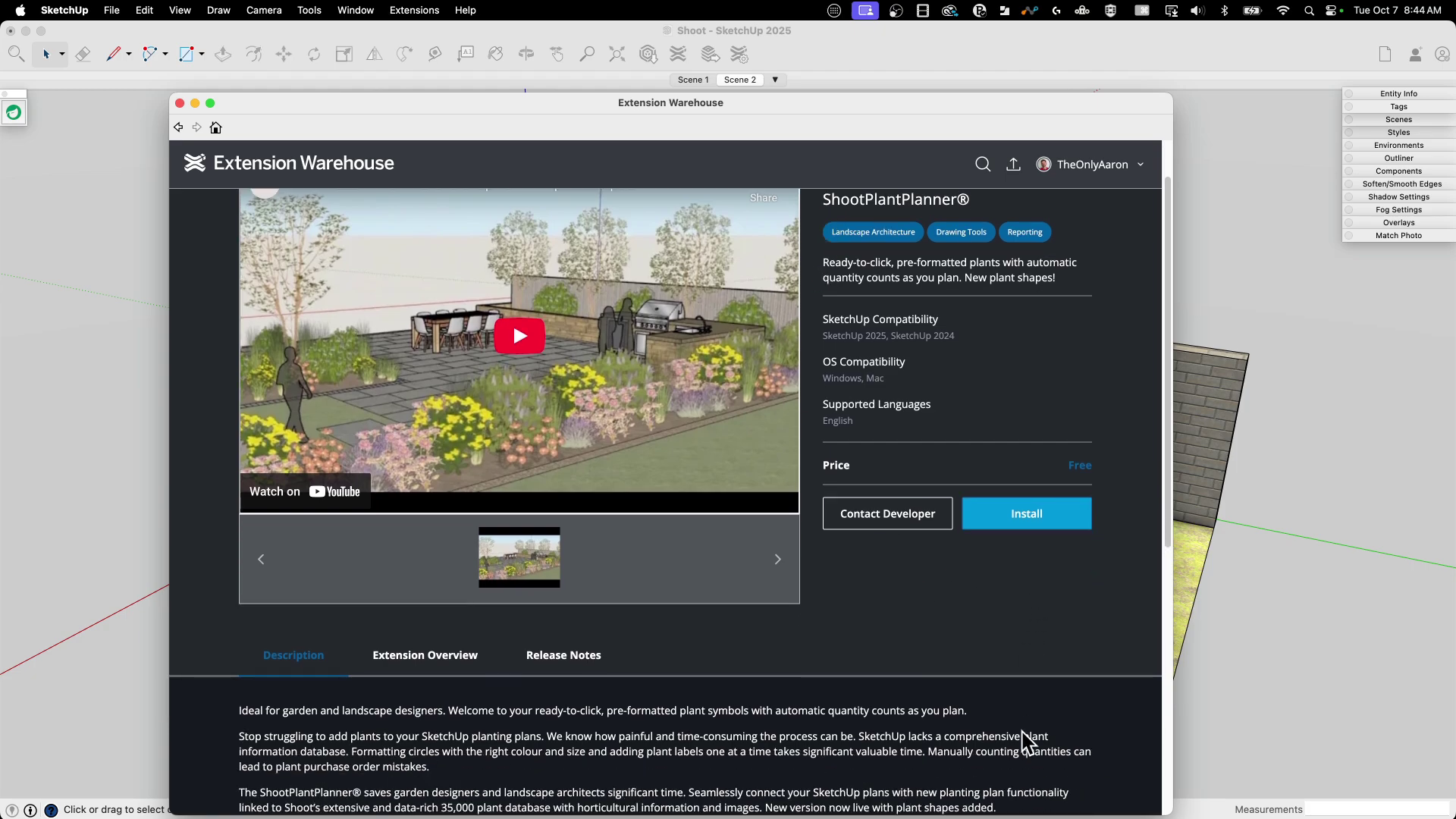
scroll(592, 643, down, 10)
scroll(865, 591, up, 12)
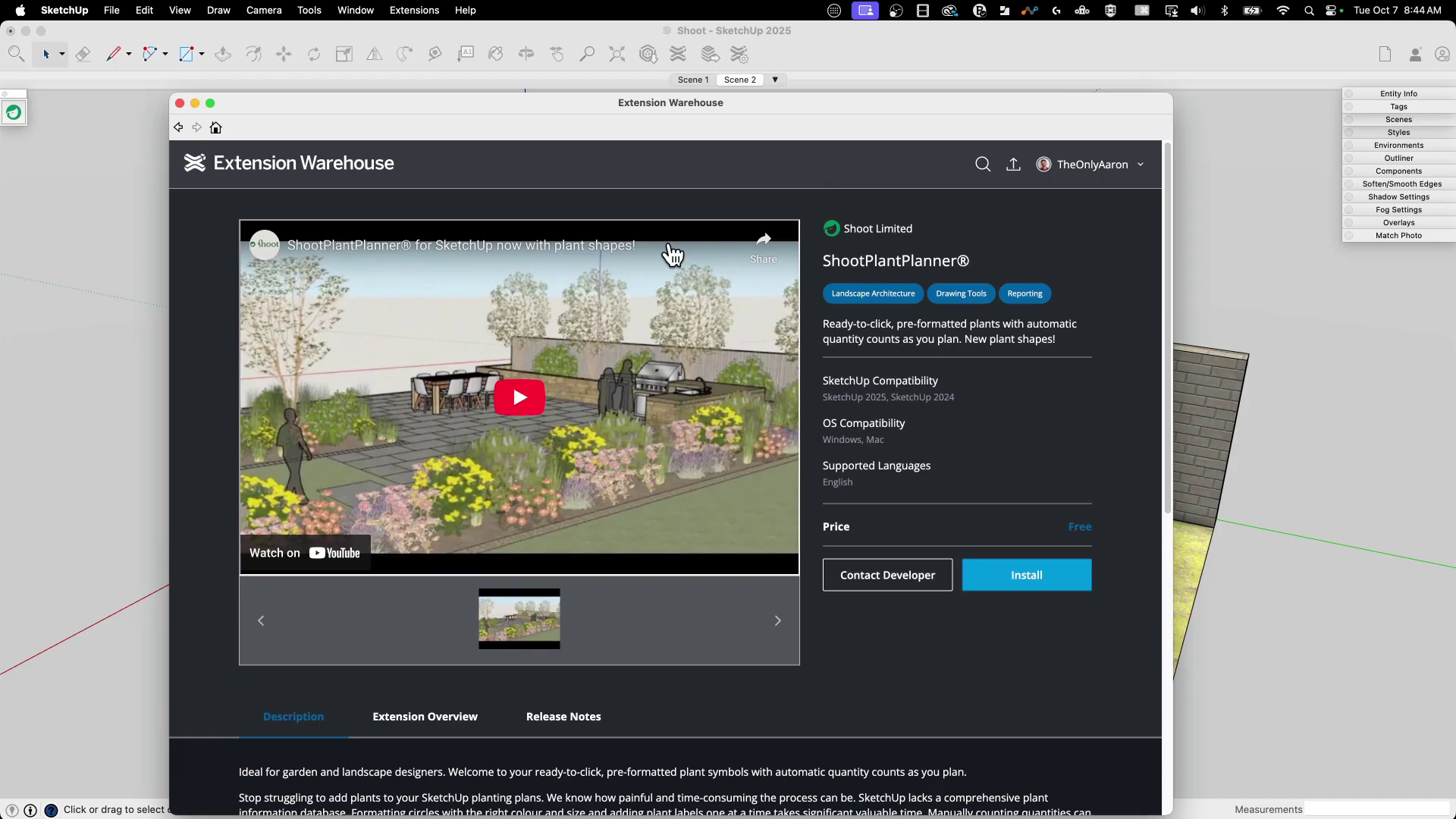
click(179, 104)
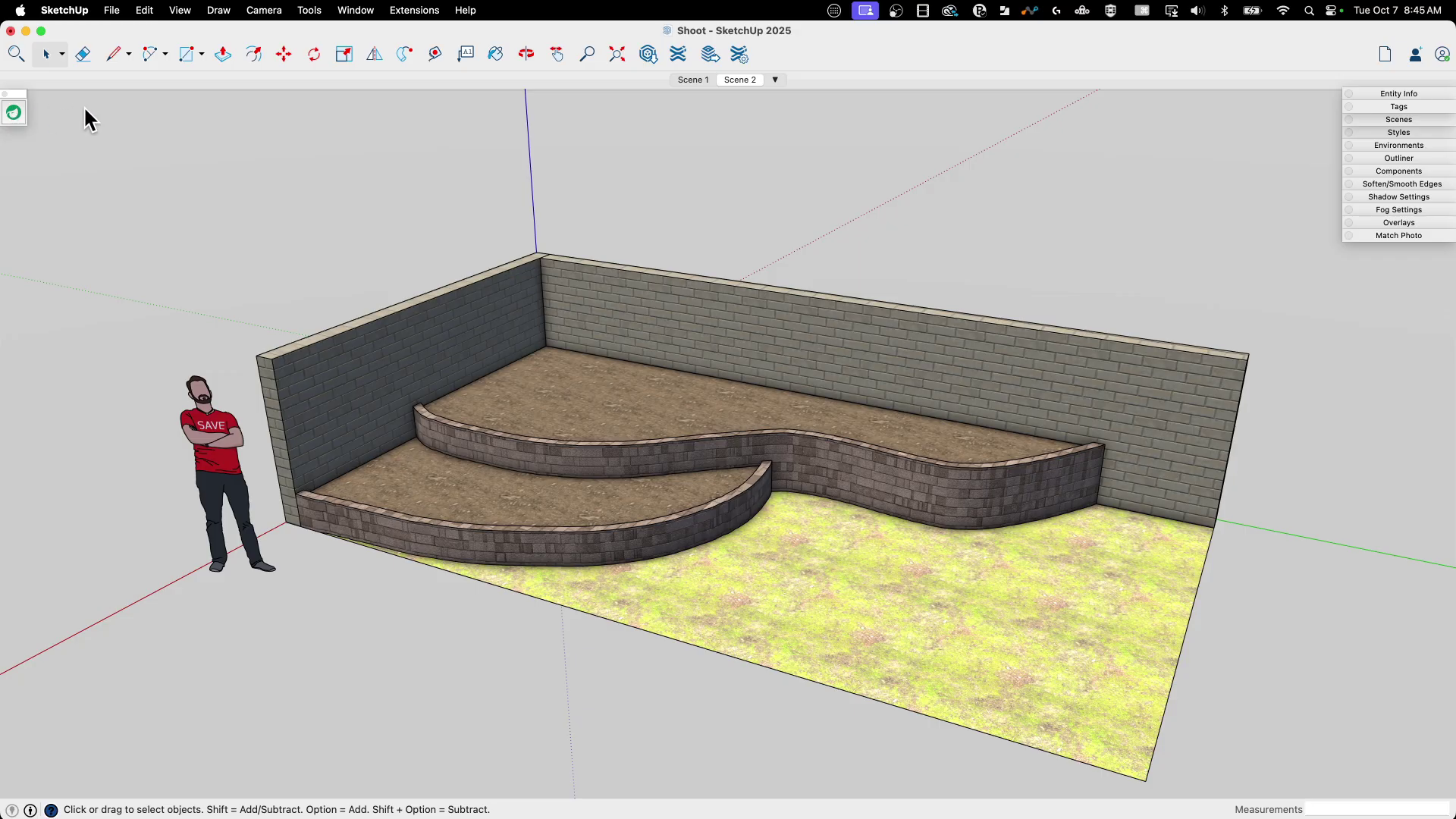
- Open ShootPlantPlanner and sign in to the Shoot account with its email and password, with Remember me enabled
click(15, 114)
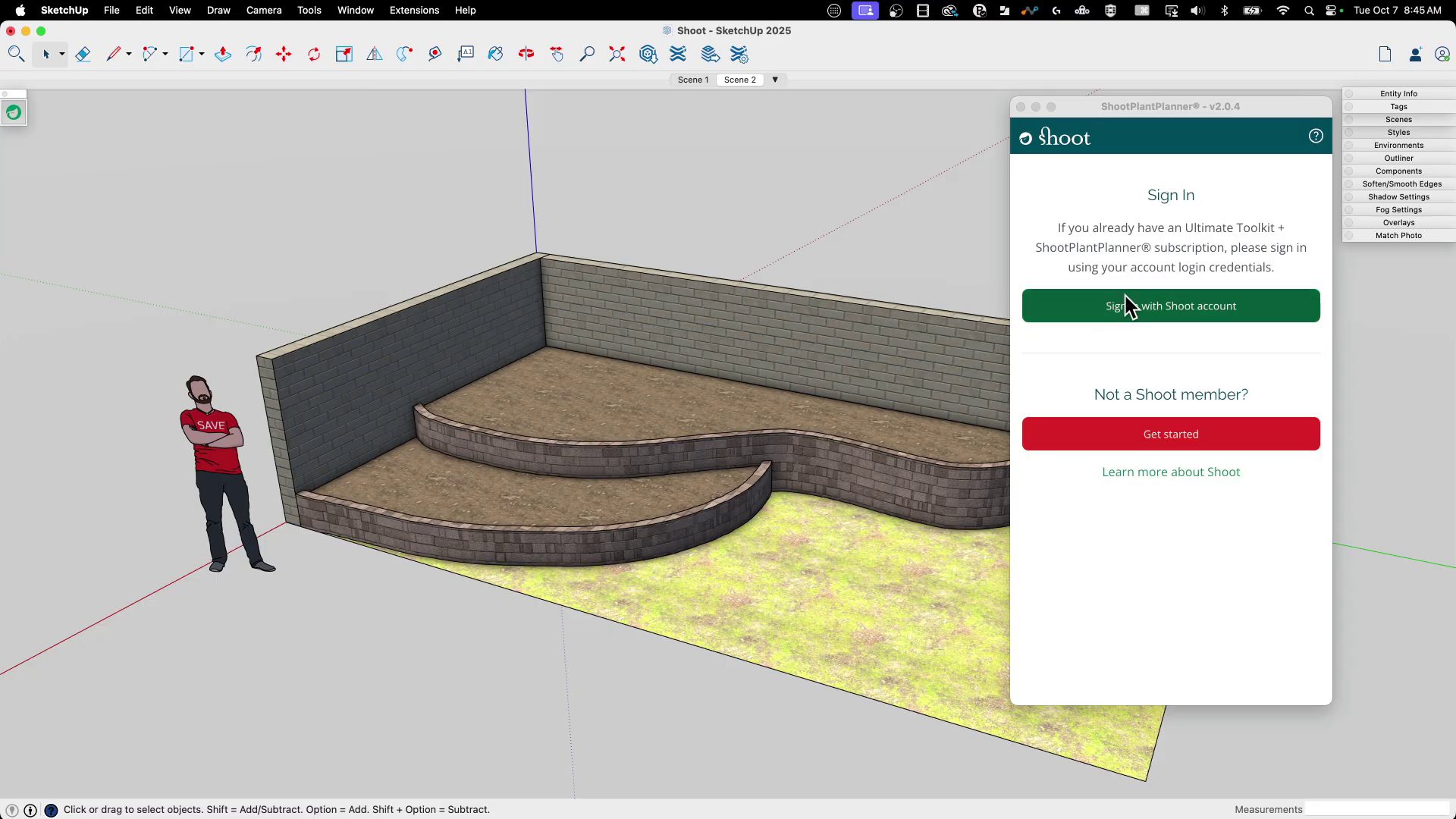
click(1167, 312)
click(1144, 369)
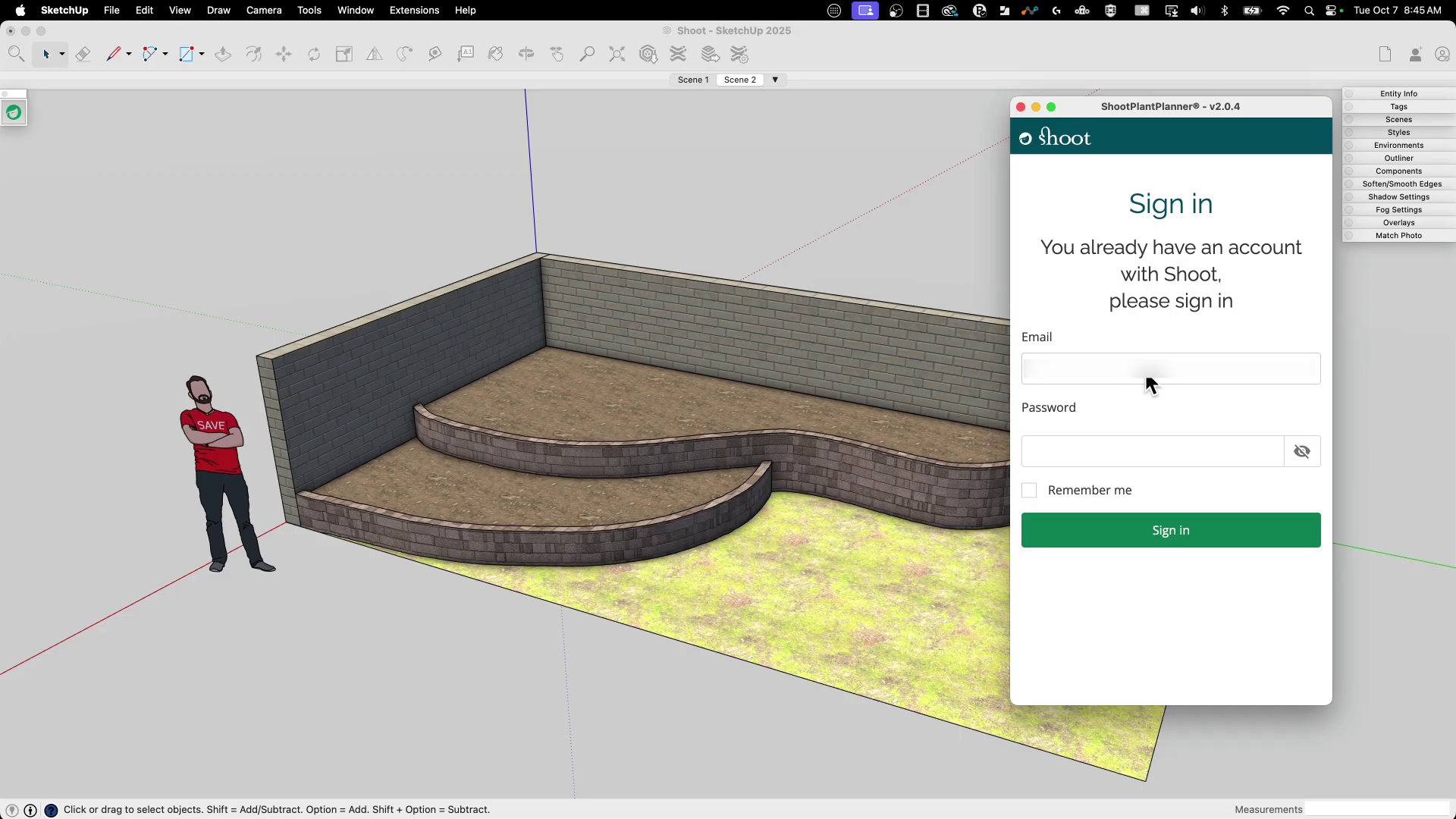
text([blurred email])
key(Tab)
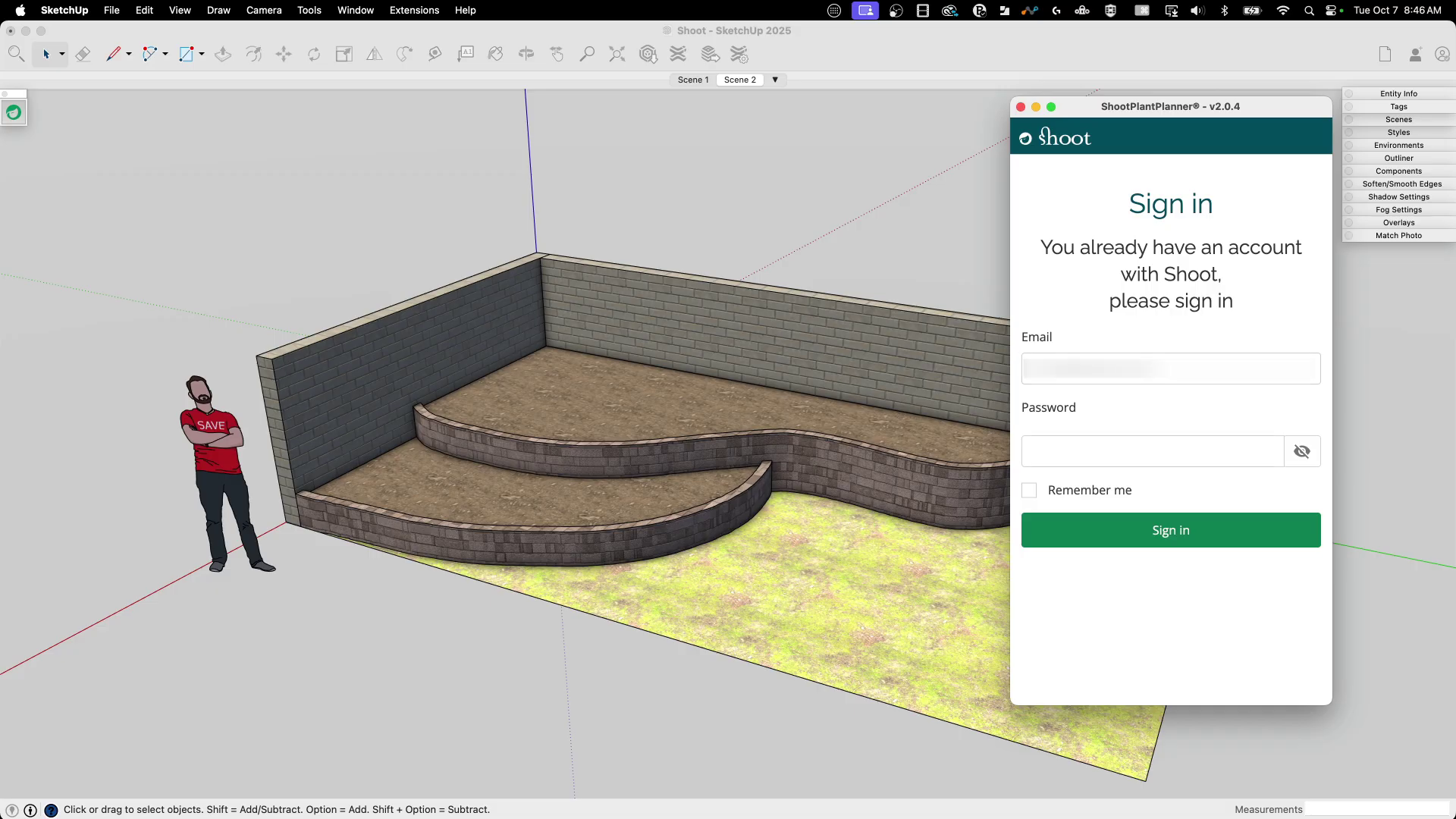
text(**********)
click(1029, 490)
key(Return)
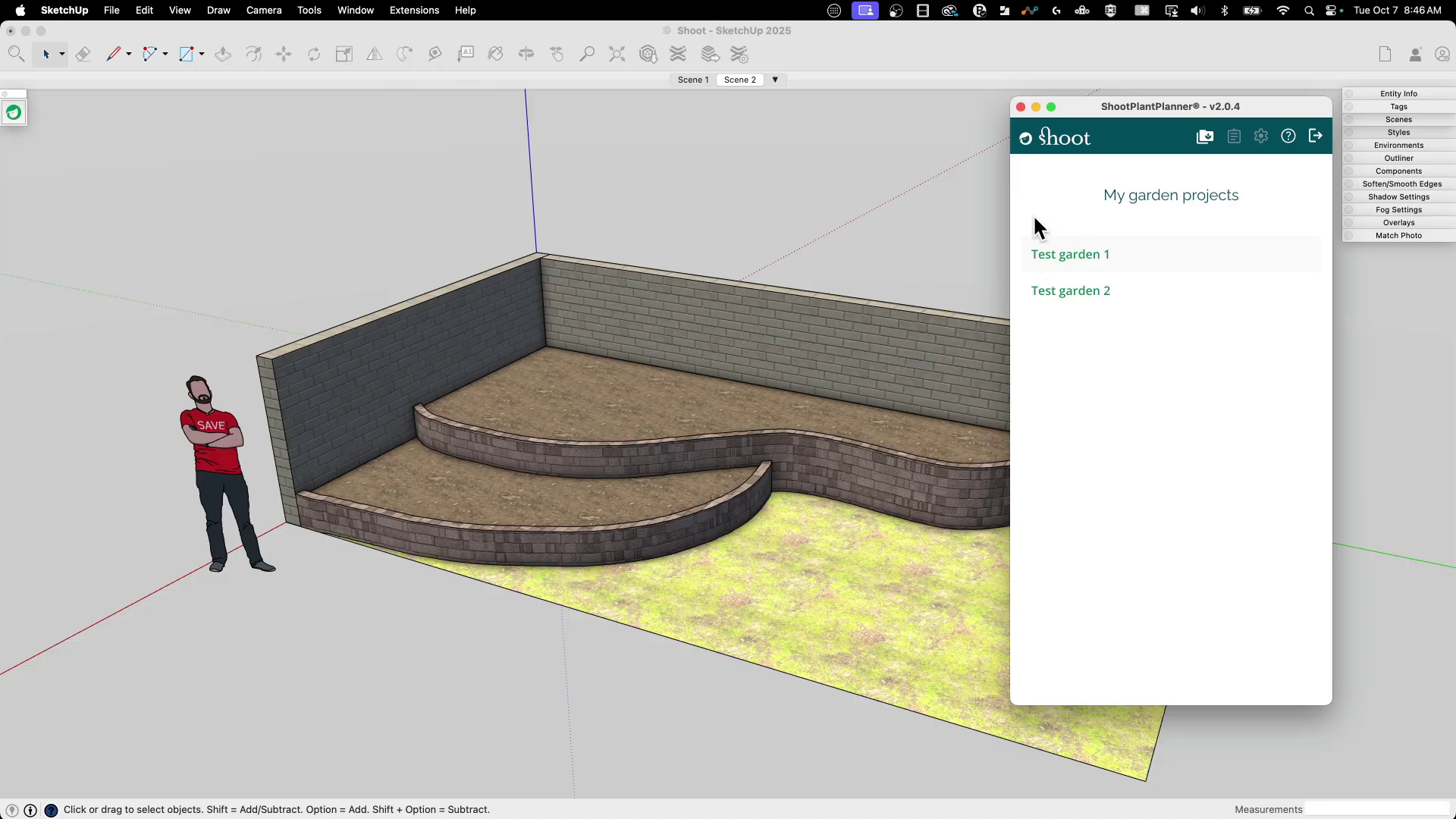
- Open the Test garden 1 project and look through its list of proposed plants
click(1051, 261)
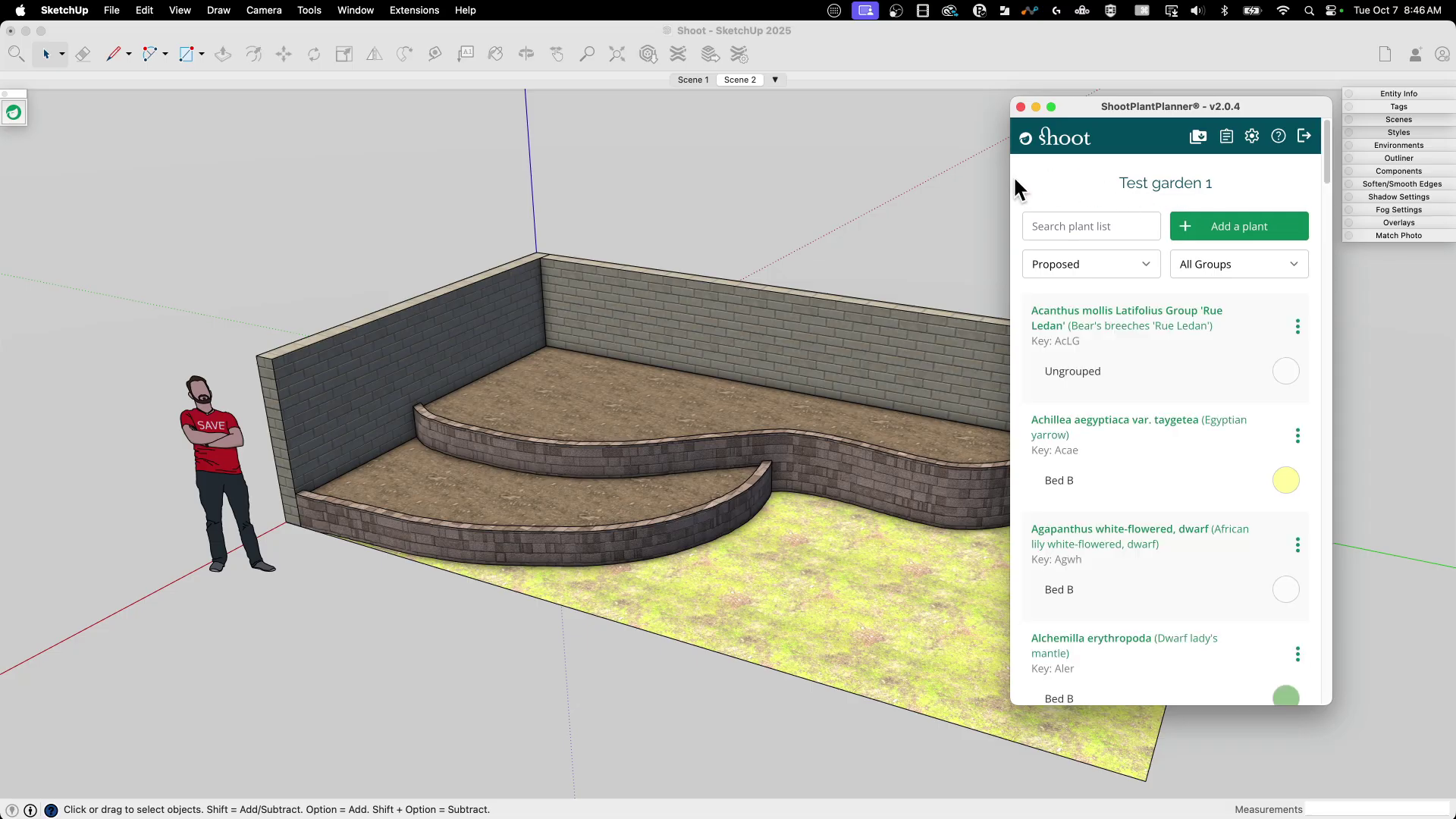
scroll(1178, 354, down, 5)
scroll(1180, 355, down, 20)
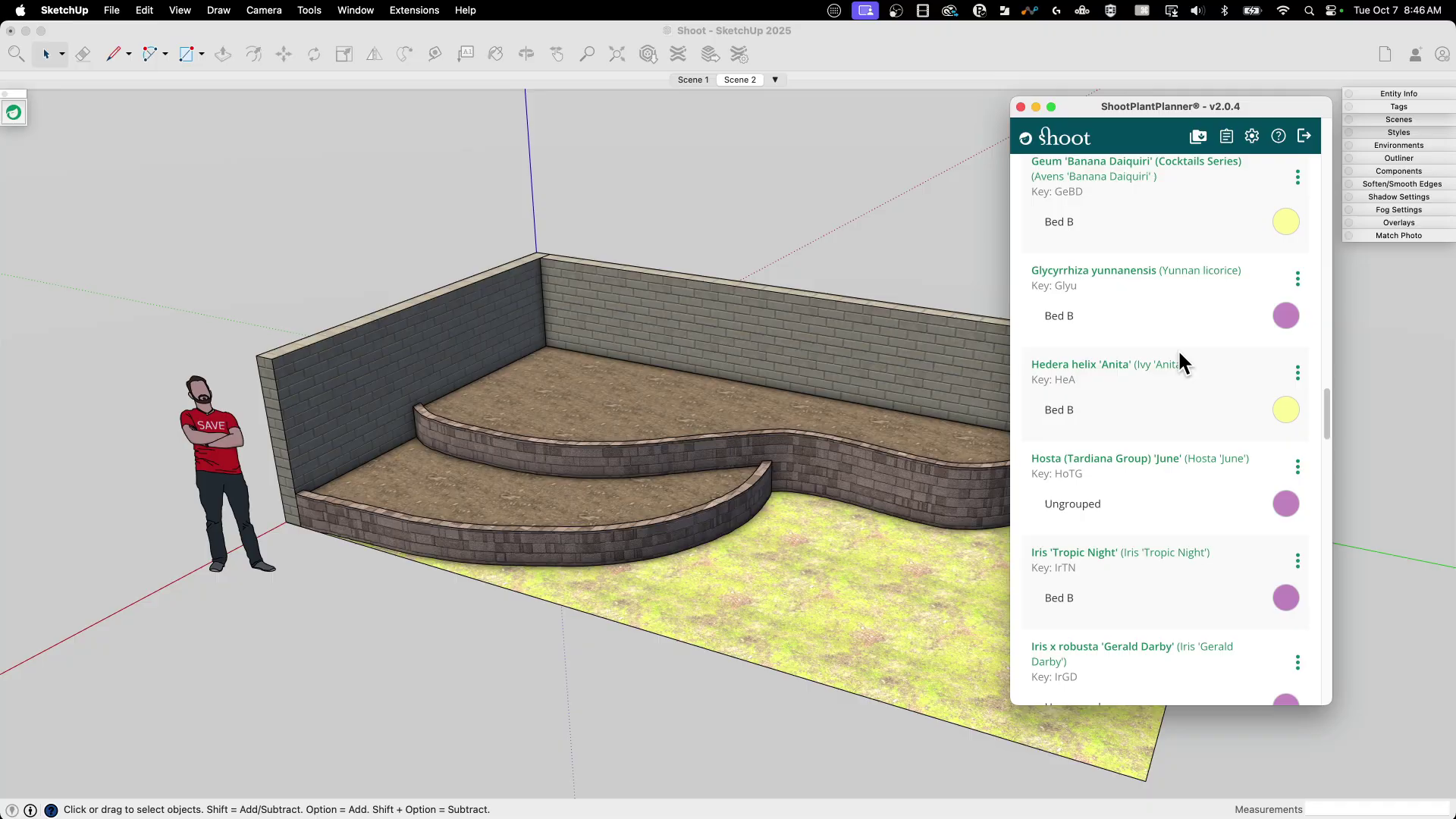
scroll(1195, 320, up, 20)
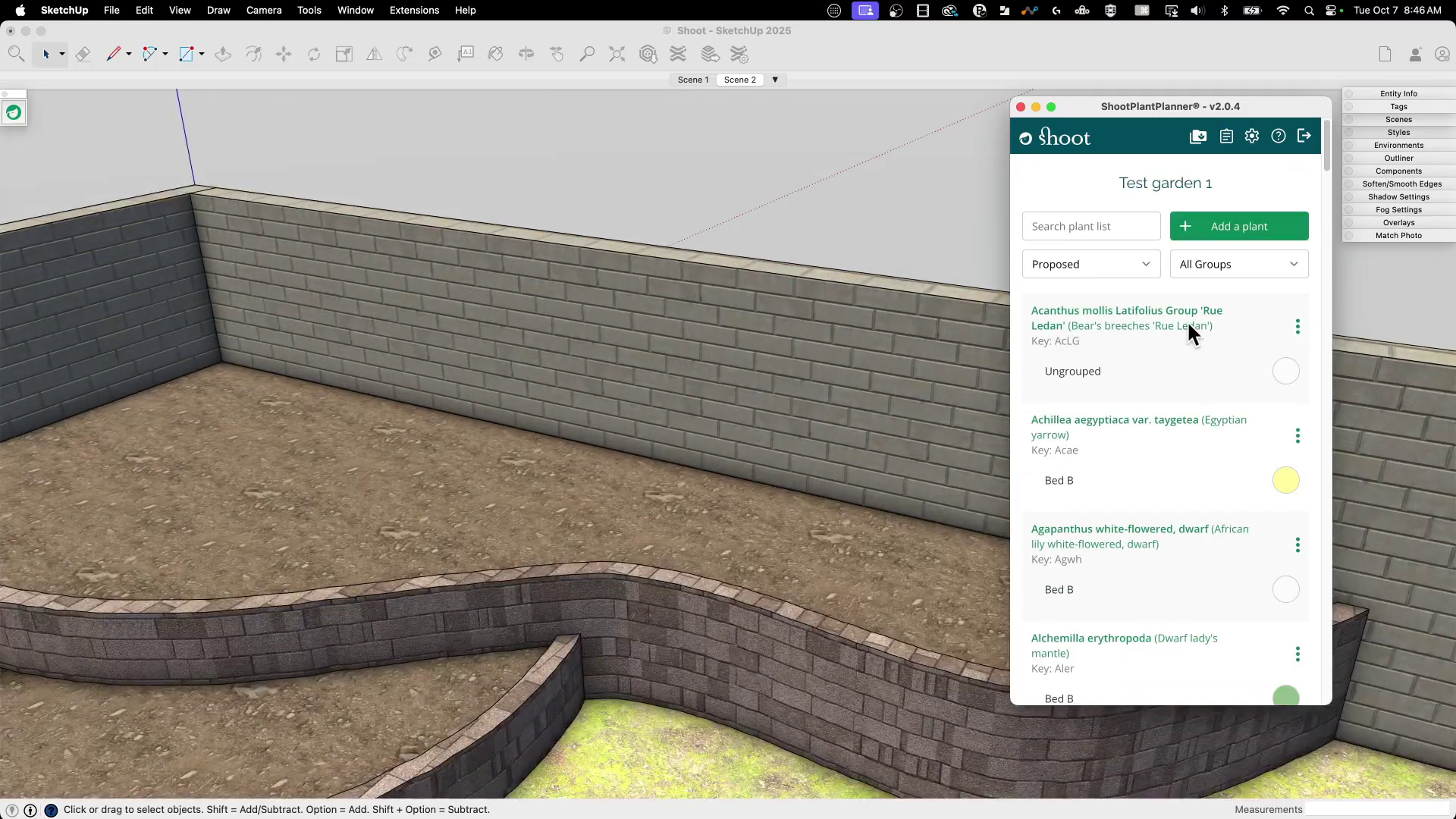
scroll(1189, 326, down, 1)
scroll(750, 318, down, 3)
scroll(750, 308, down, 3)
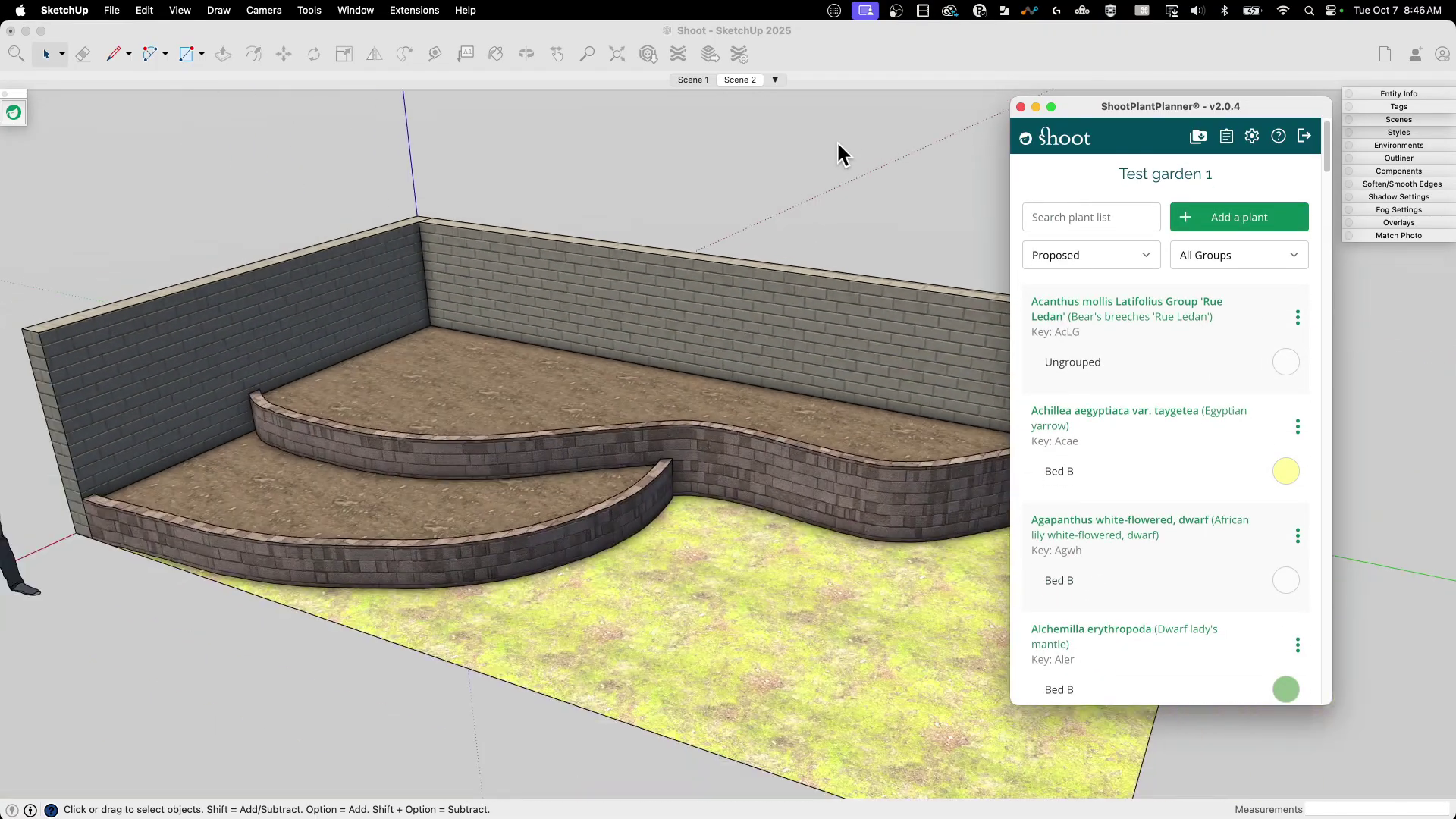
- Start adding a plant to Test garden 1 and search the plant database for "fern"
click(1182, 217)
click(1151, 257)
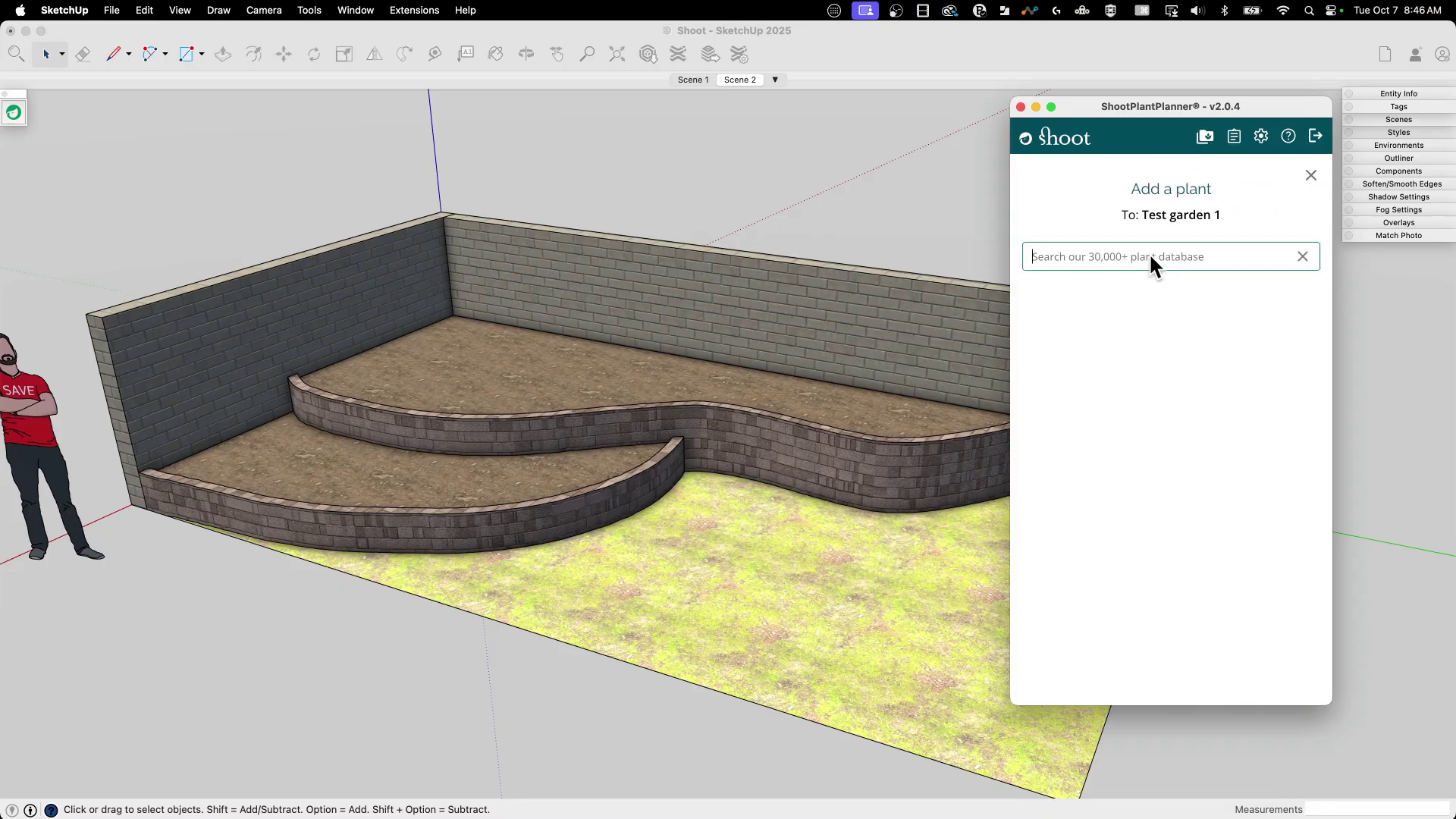
text(fern)
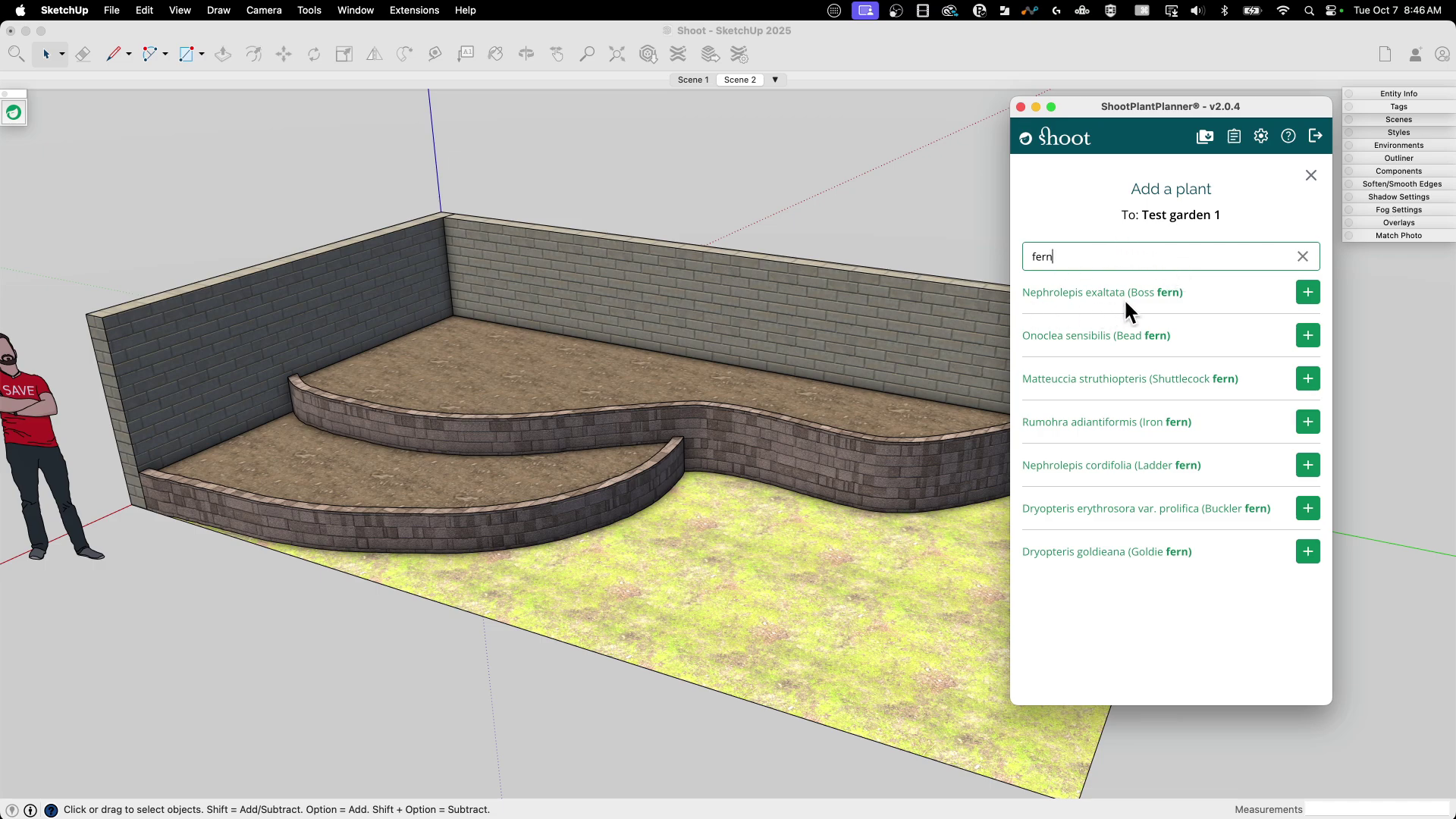
- Examine the details of Nephrolepis exaltata, including season of interest, size, soil, sunlight and exposure, and return to the search results
click(1092, 294)
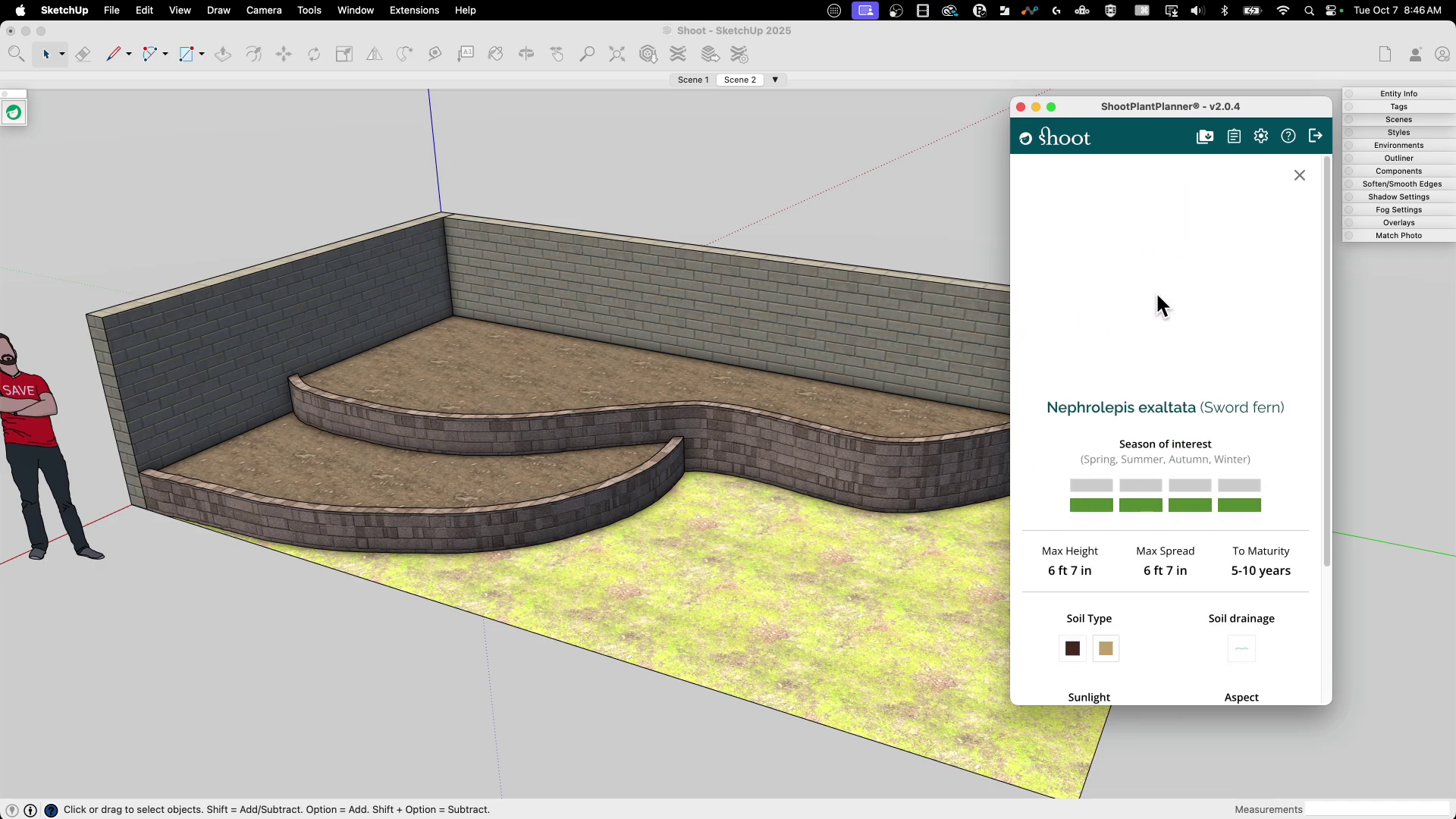
scroll(1142, 250, down, 1)
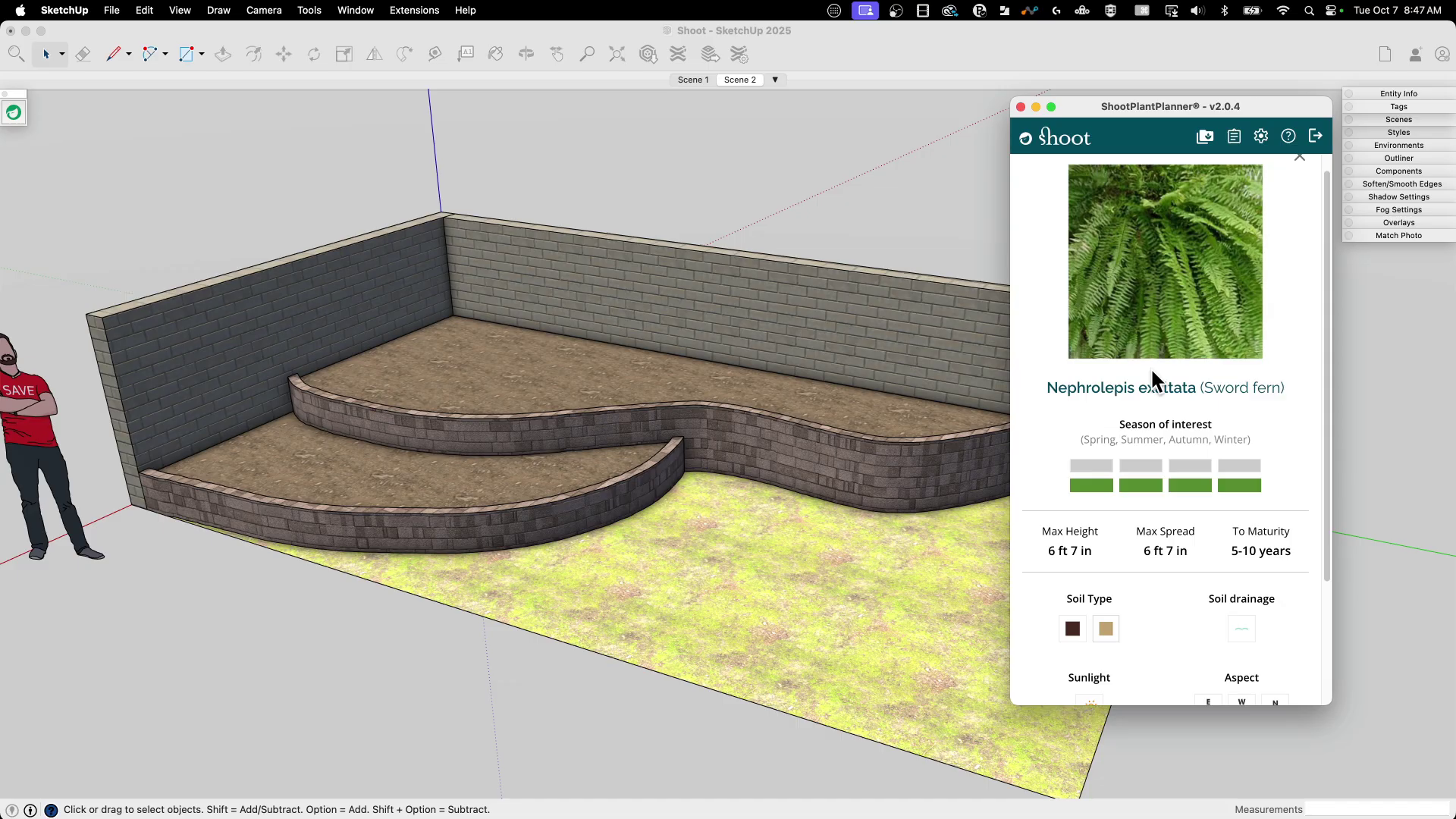
scroll(1142, 311, up, 1)
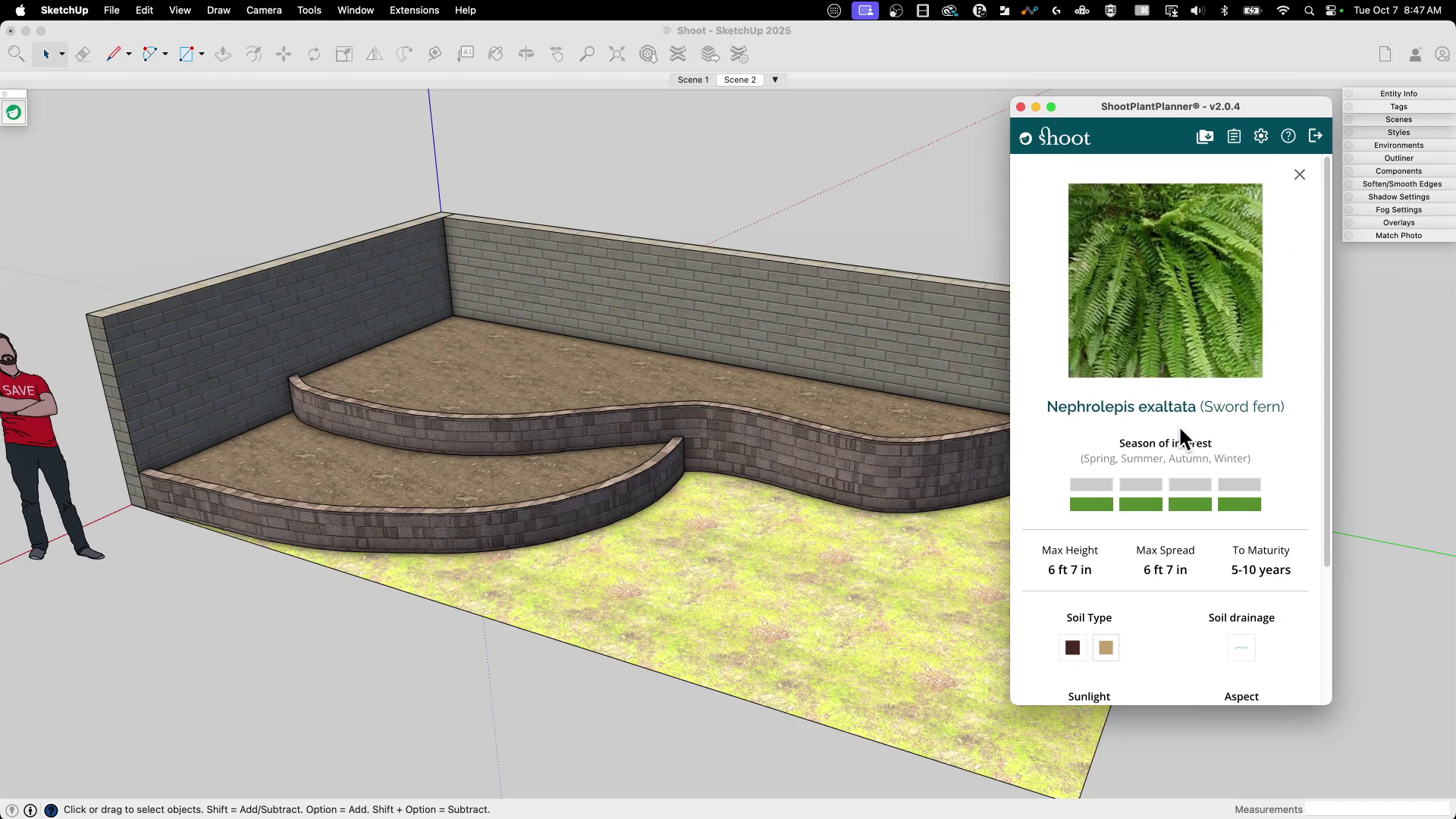
scroll(1071, 280, down, 1)
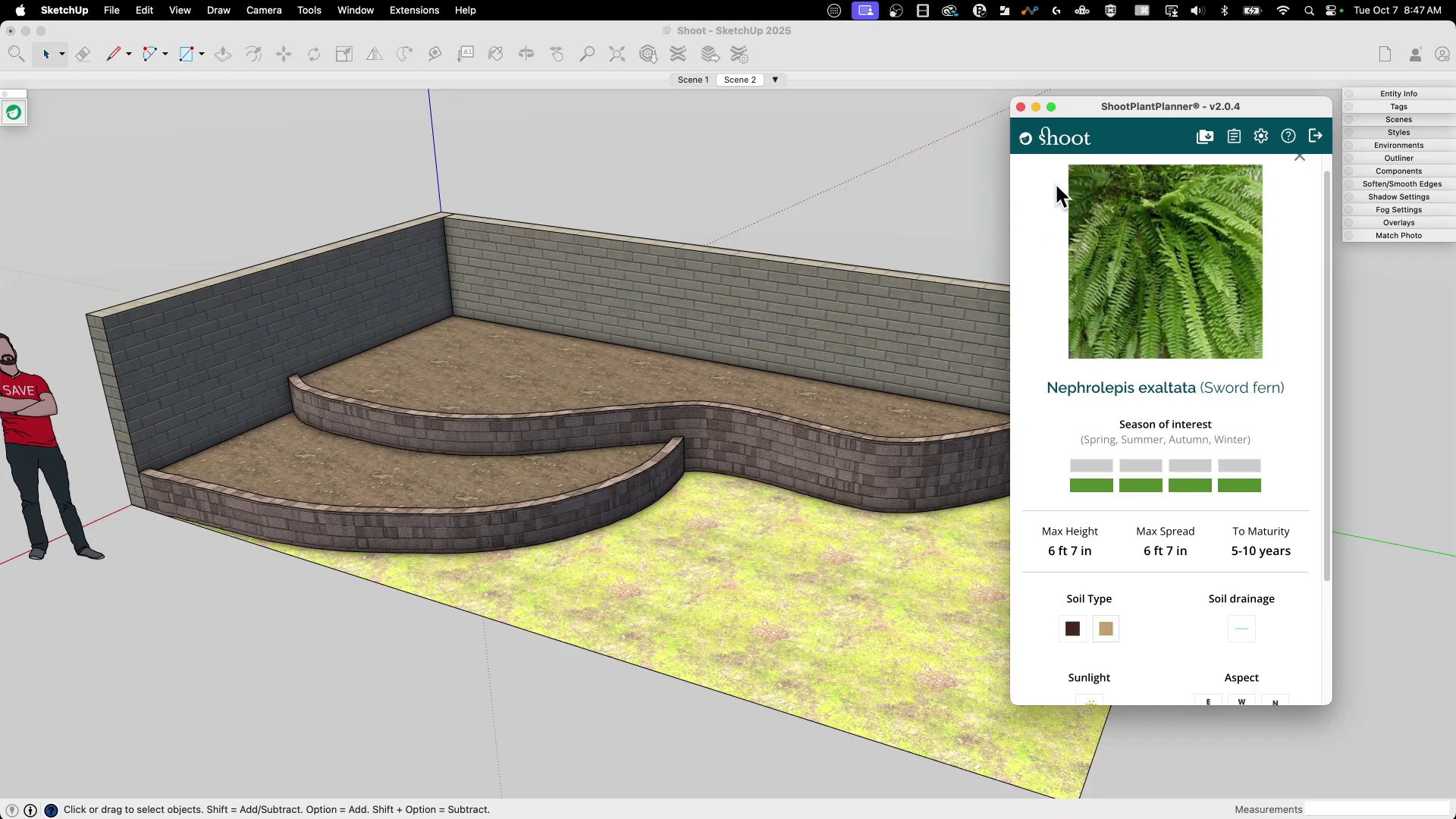
scroll(1054, 182, down, 1)
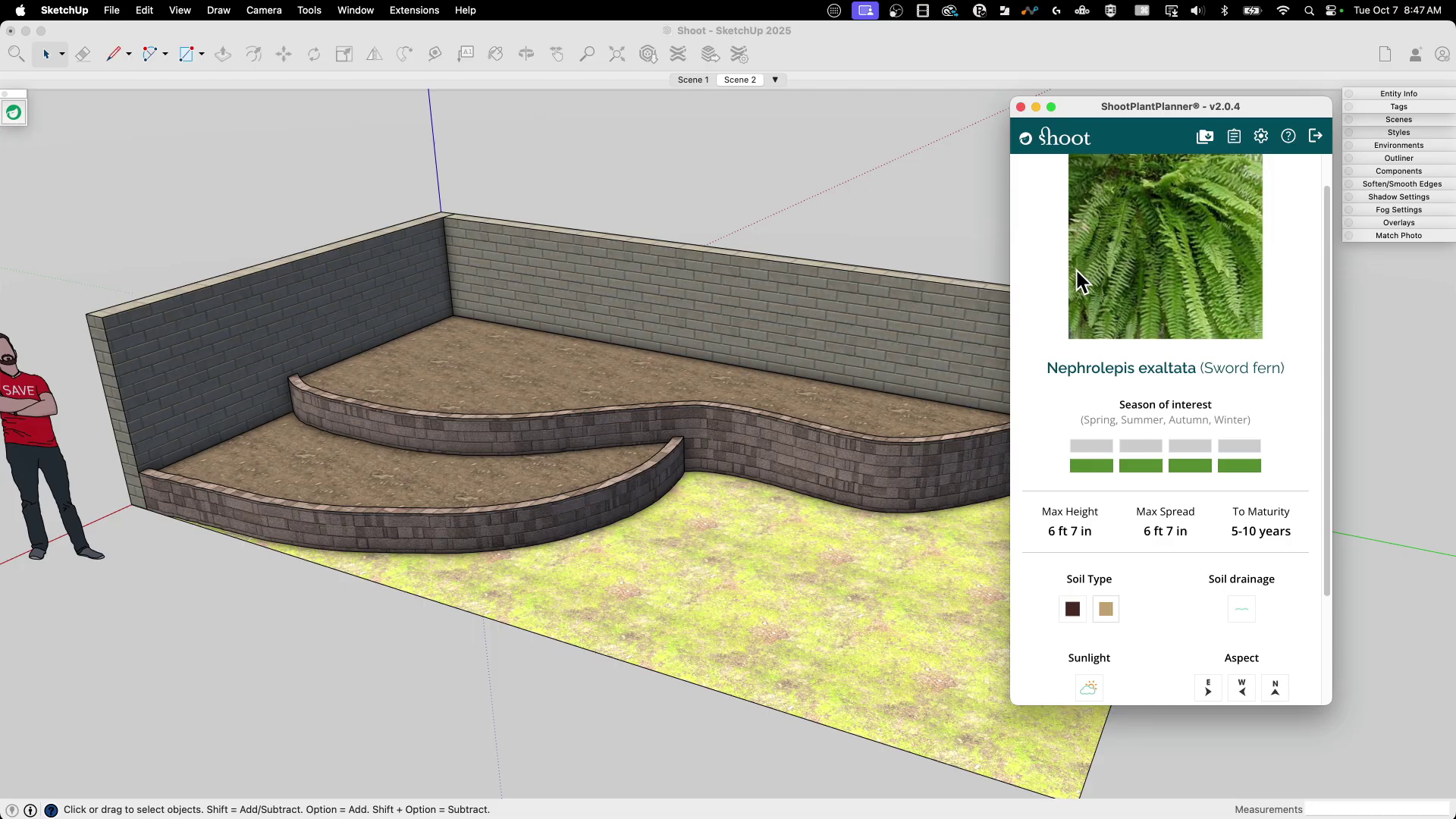
scroll(1032, 462, down, 2)
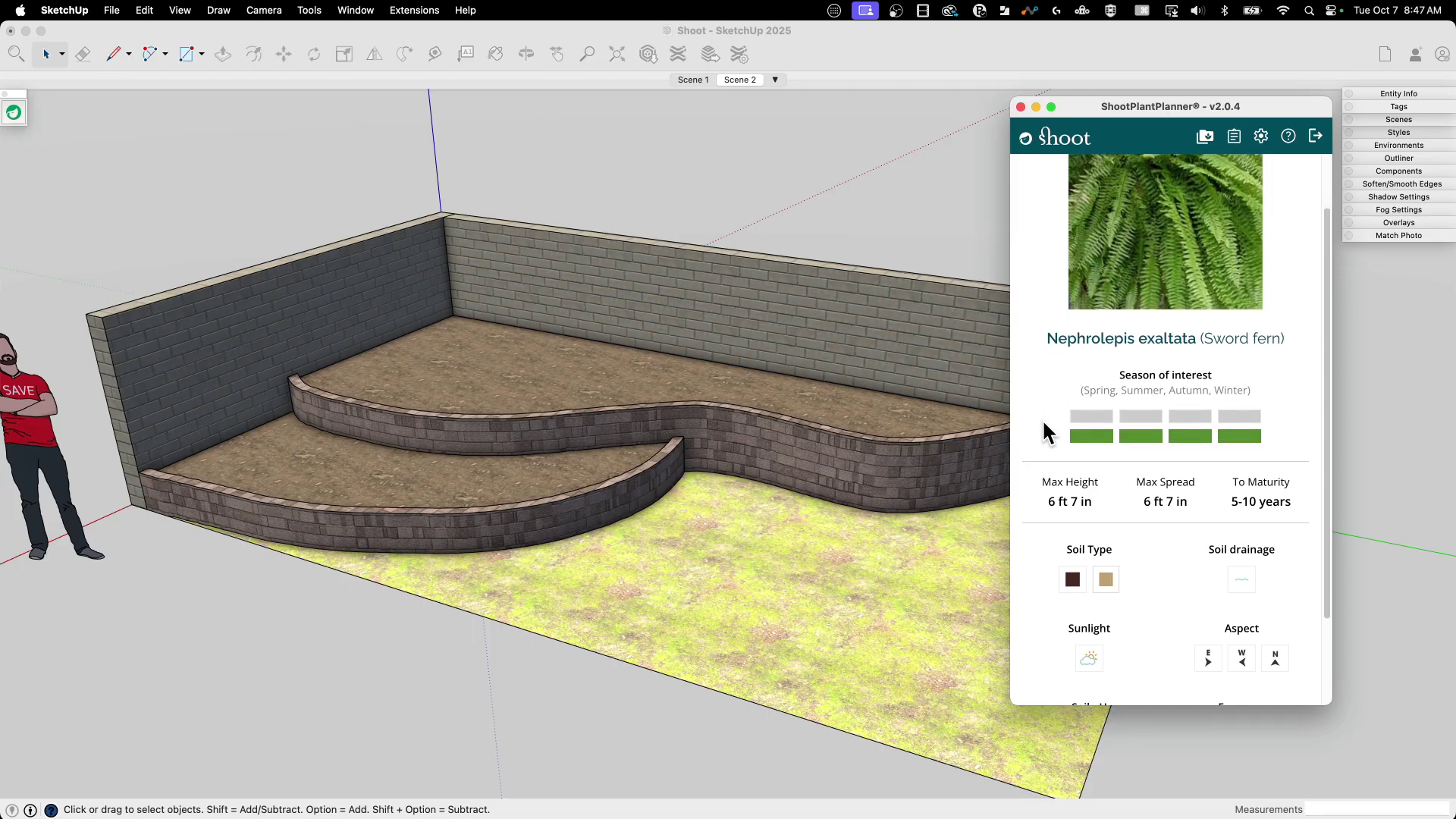
scroll(1089, 413, down, 3)
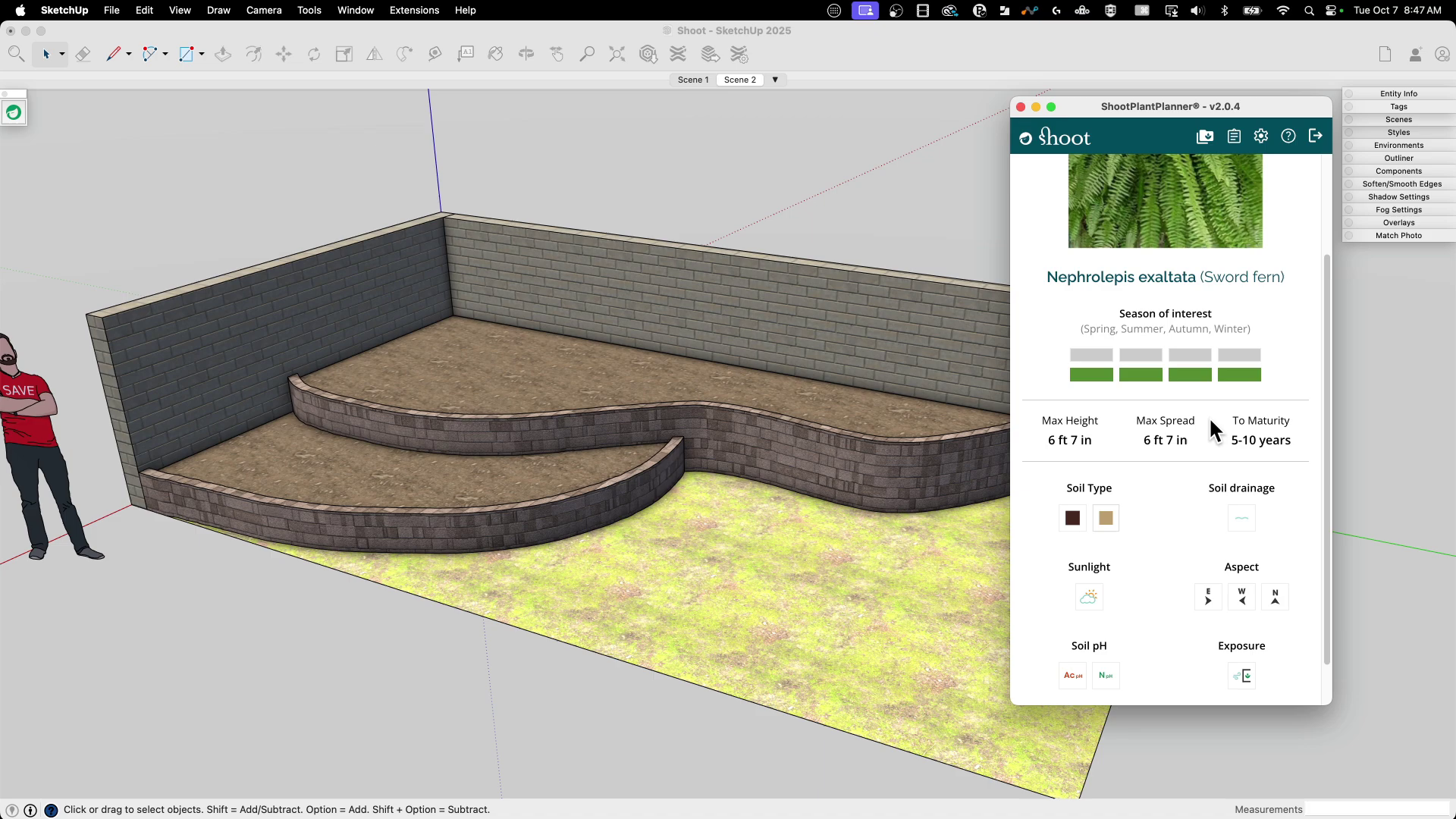
scroll(1211, 431, down, 2)
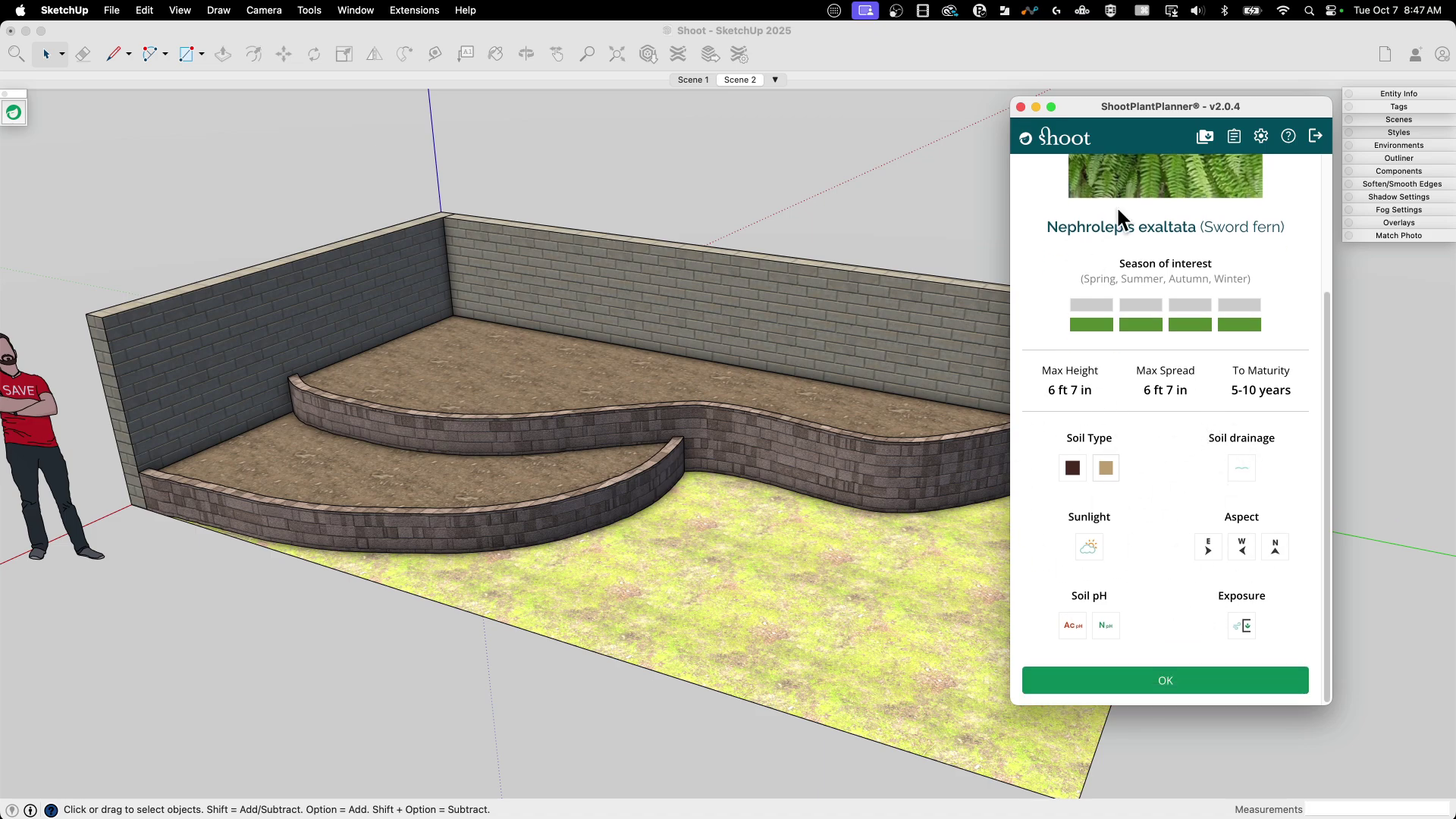
click(1158, 681)
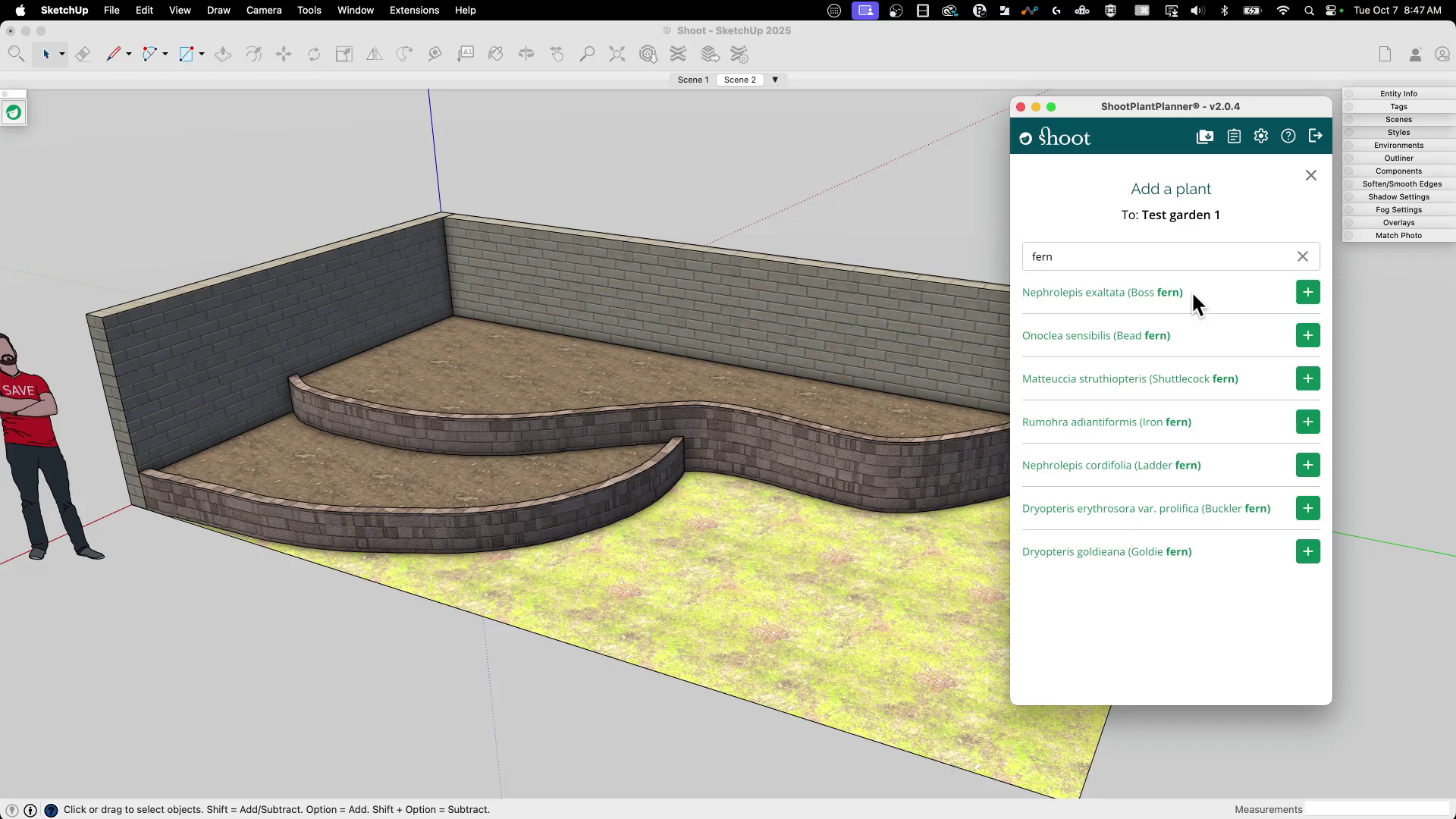
- Add Nephrolepis exaltata (Boss fern) to Test garden 1 as a Proposed, Ungrouped plant
click(1308, 293)
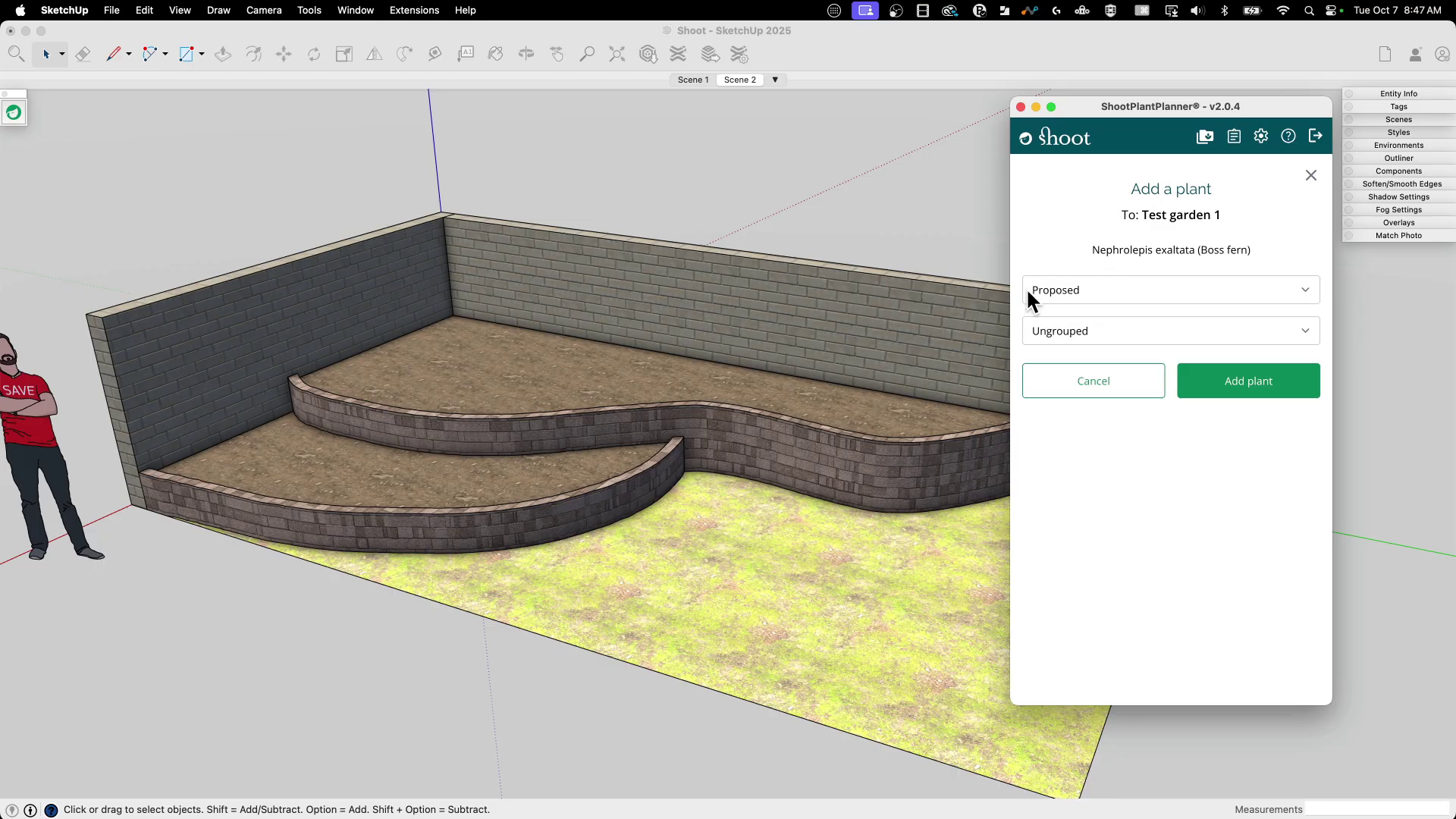
click(1158, 287)
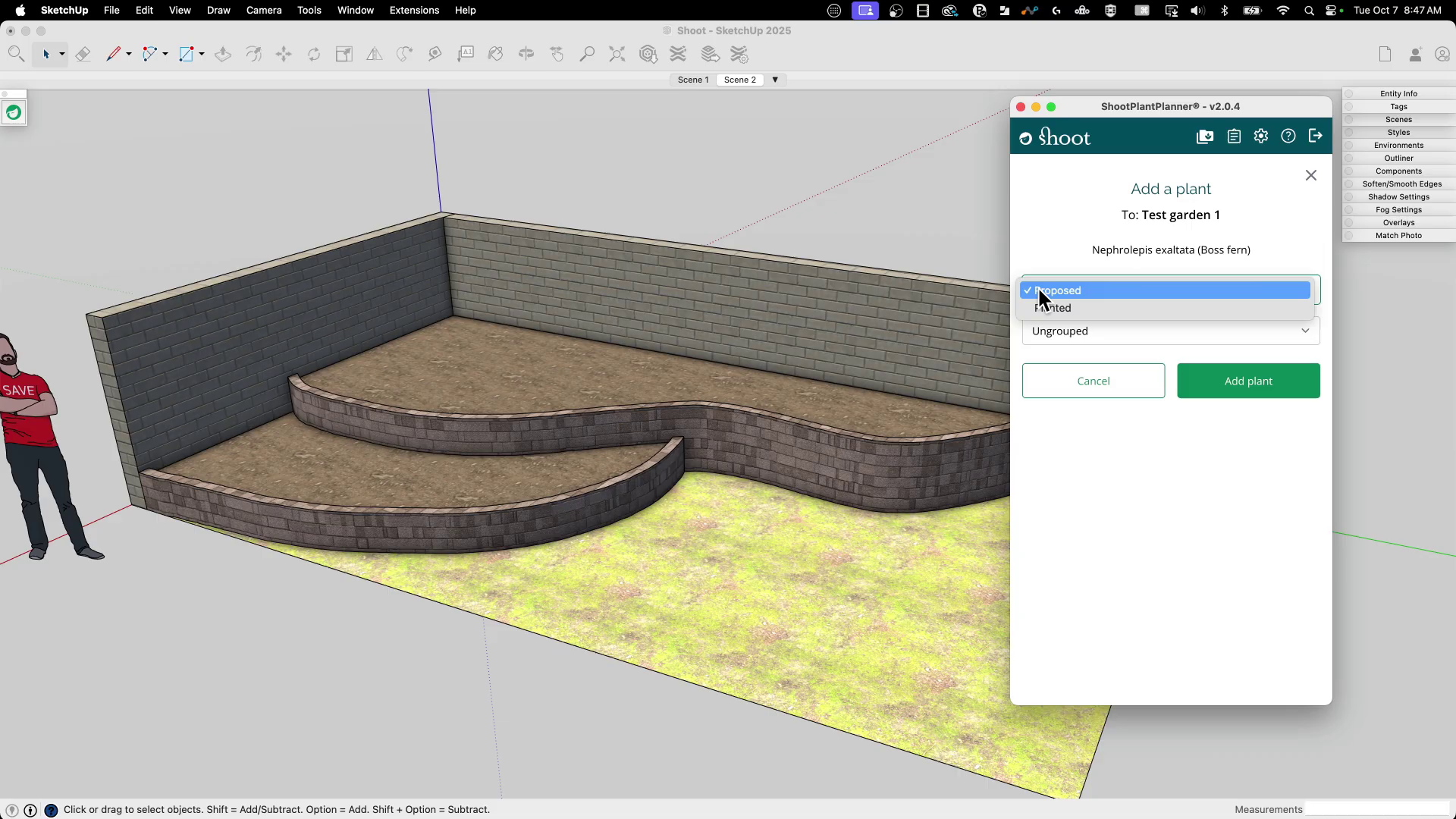
click(1049, 240)
click(1116, 330)
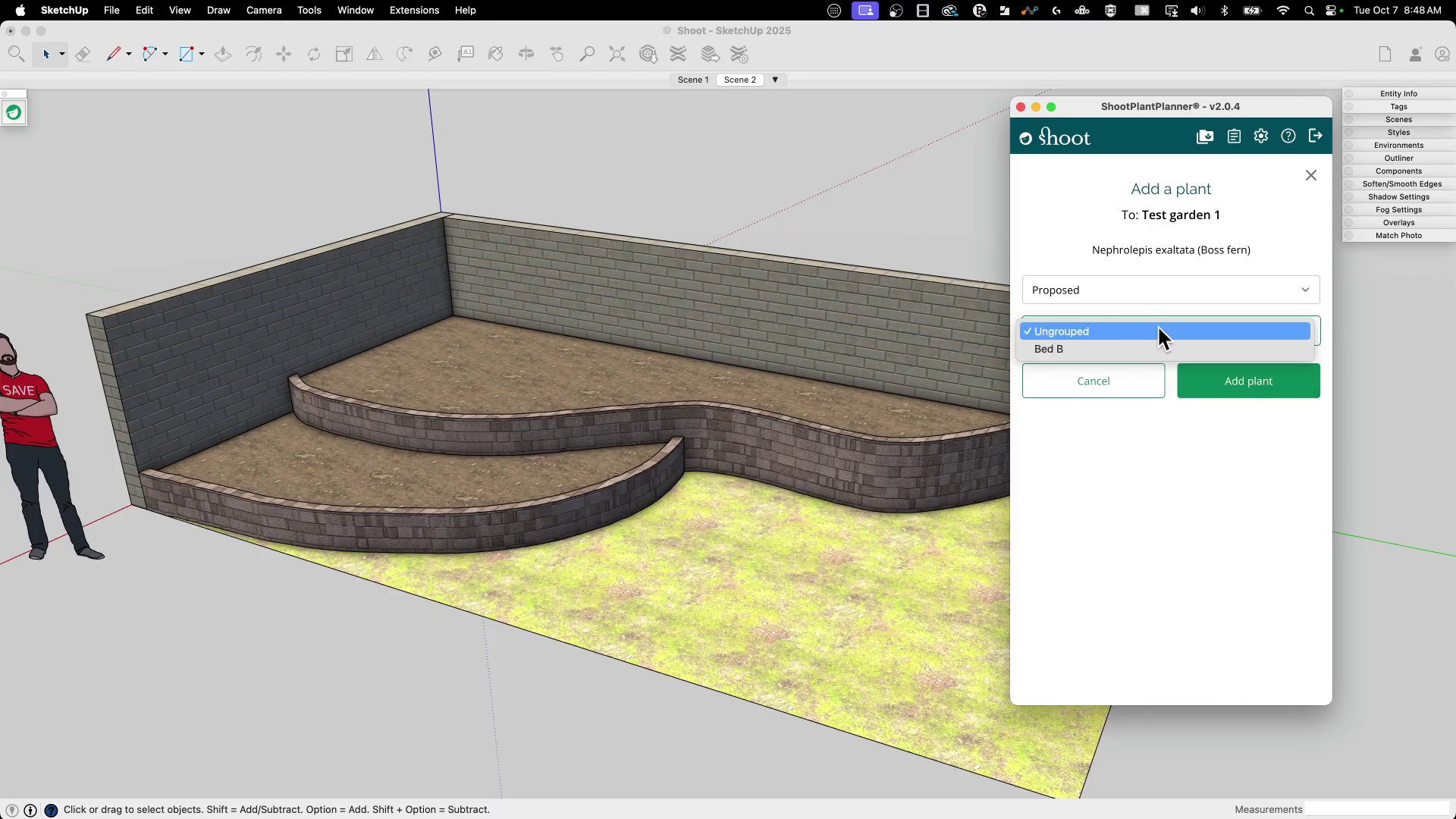
click(1059, 326)
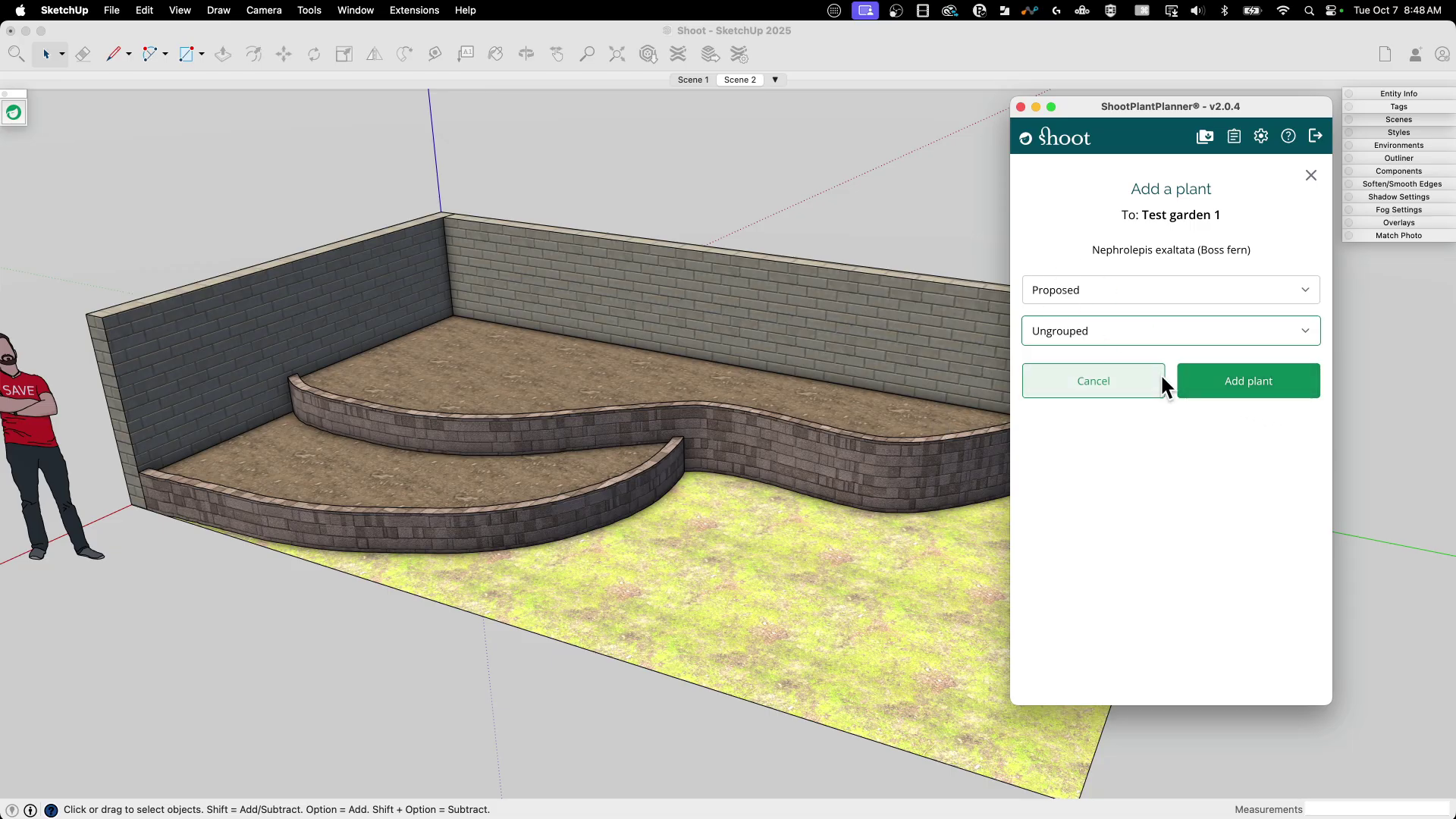
click(1225, 384)
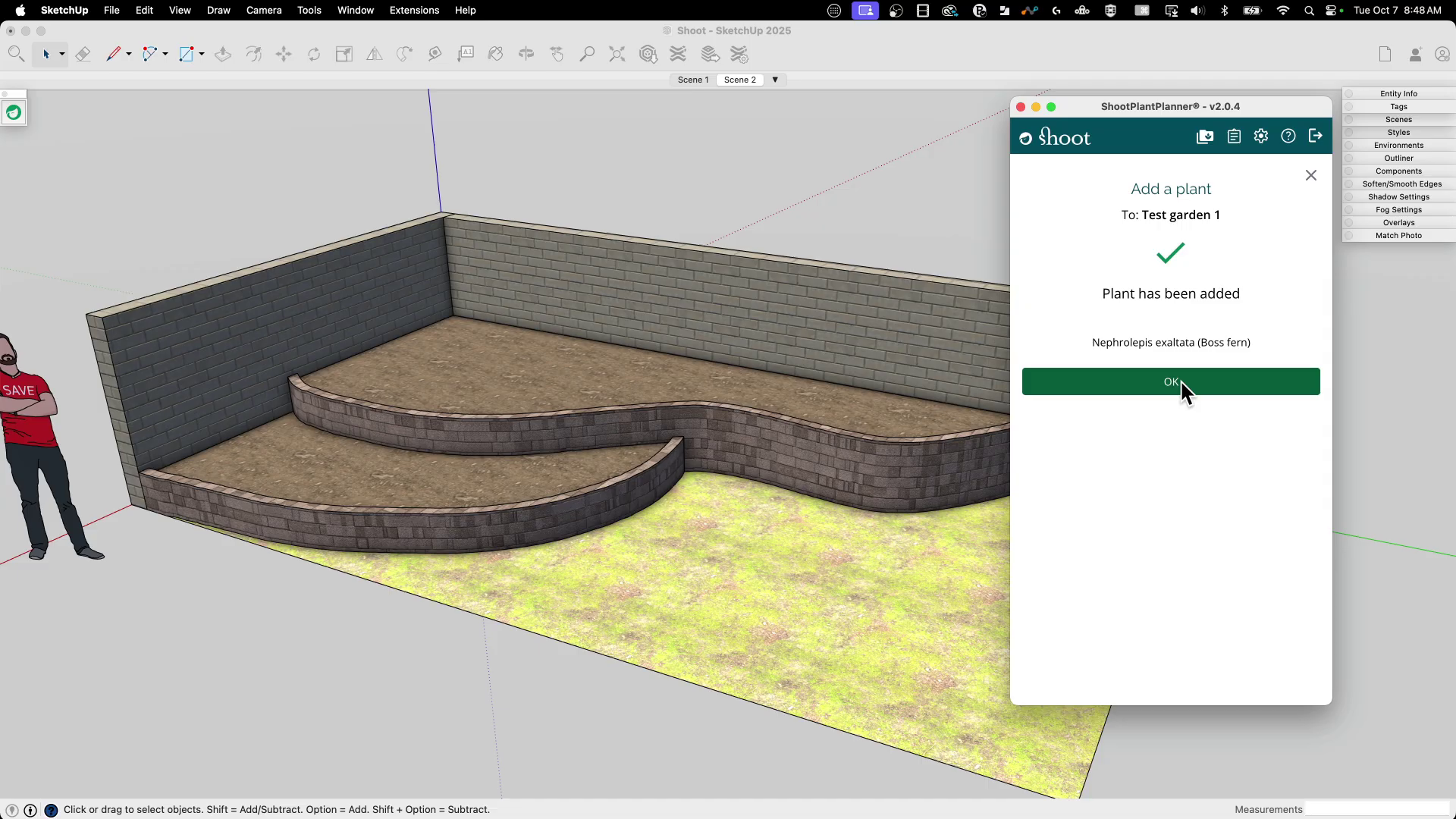
click(1183, 386)
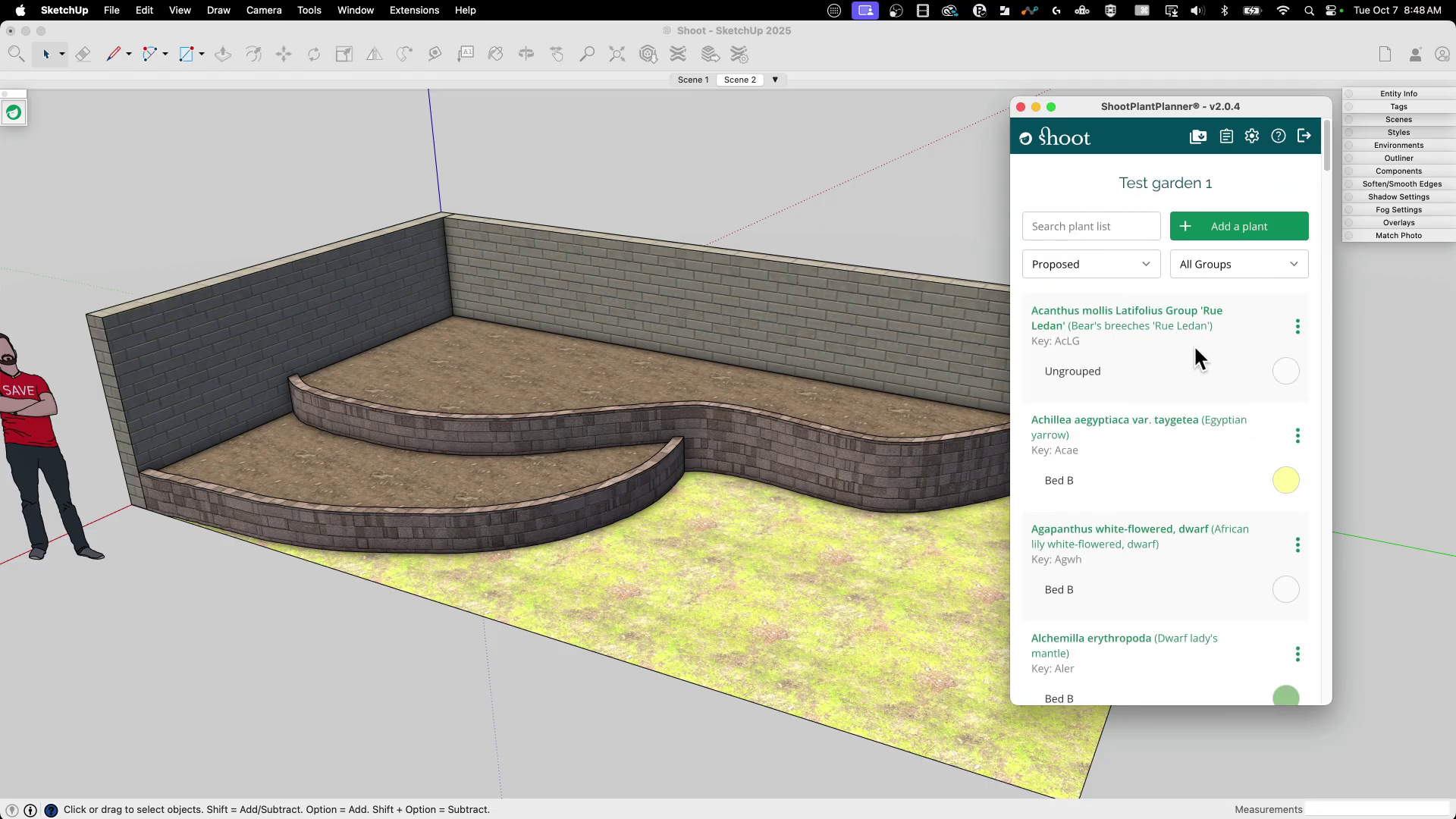
- Check the updated plant list, view the garden projects and reopen Test garden 1
scroll(1195, 349, down, 3)
scroll(1194, 344, up, 3)
click(1198, 136)
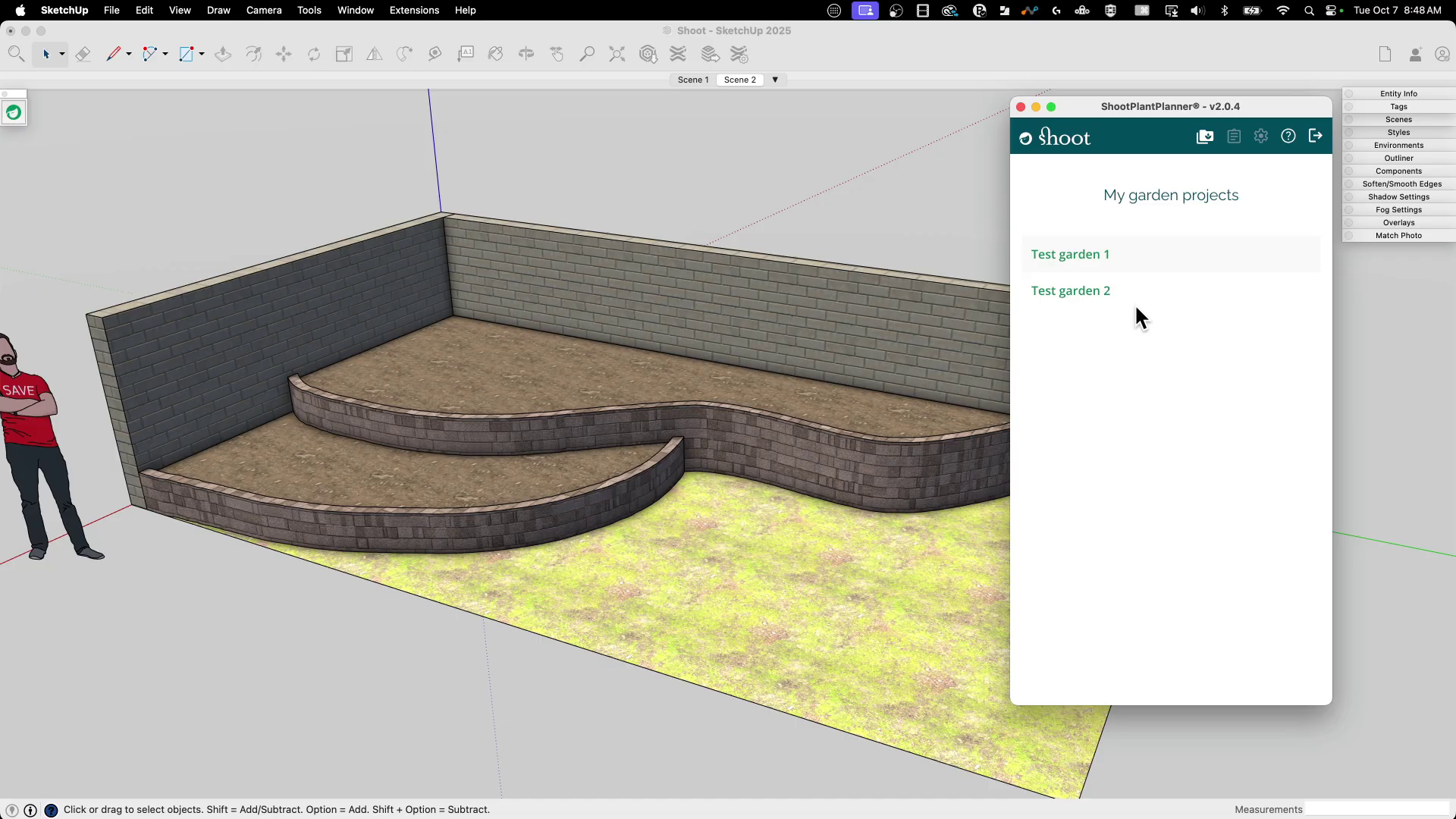
click(1083, 257)
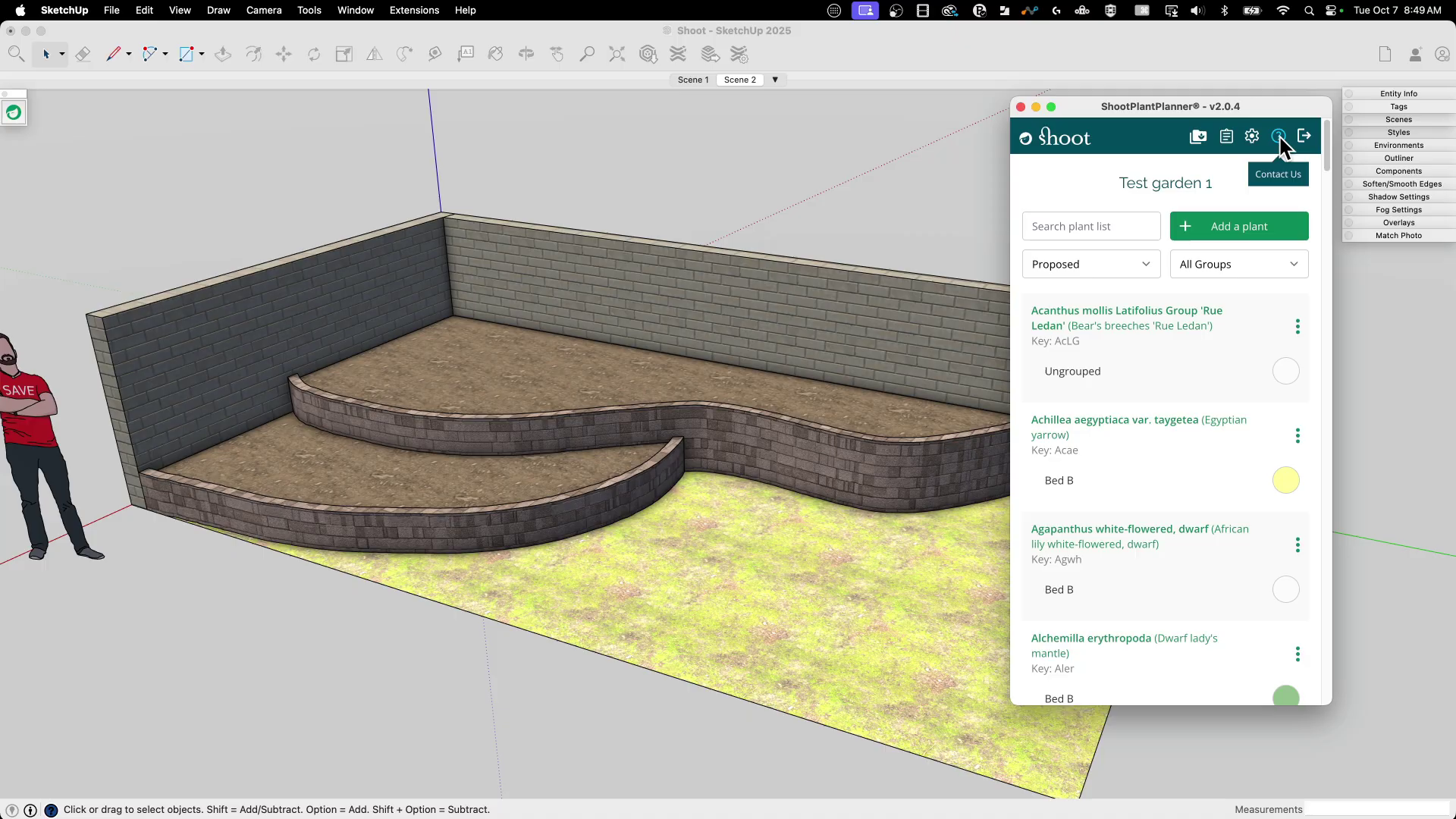
- Review the planner settings, check the available measurement units, and save with Imperial measurements selected
click(1252, 138)
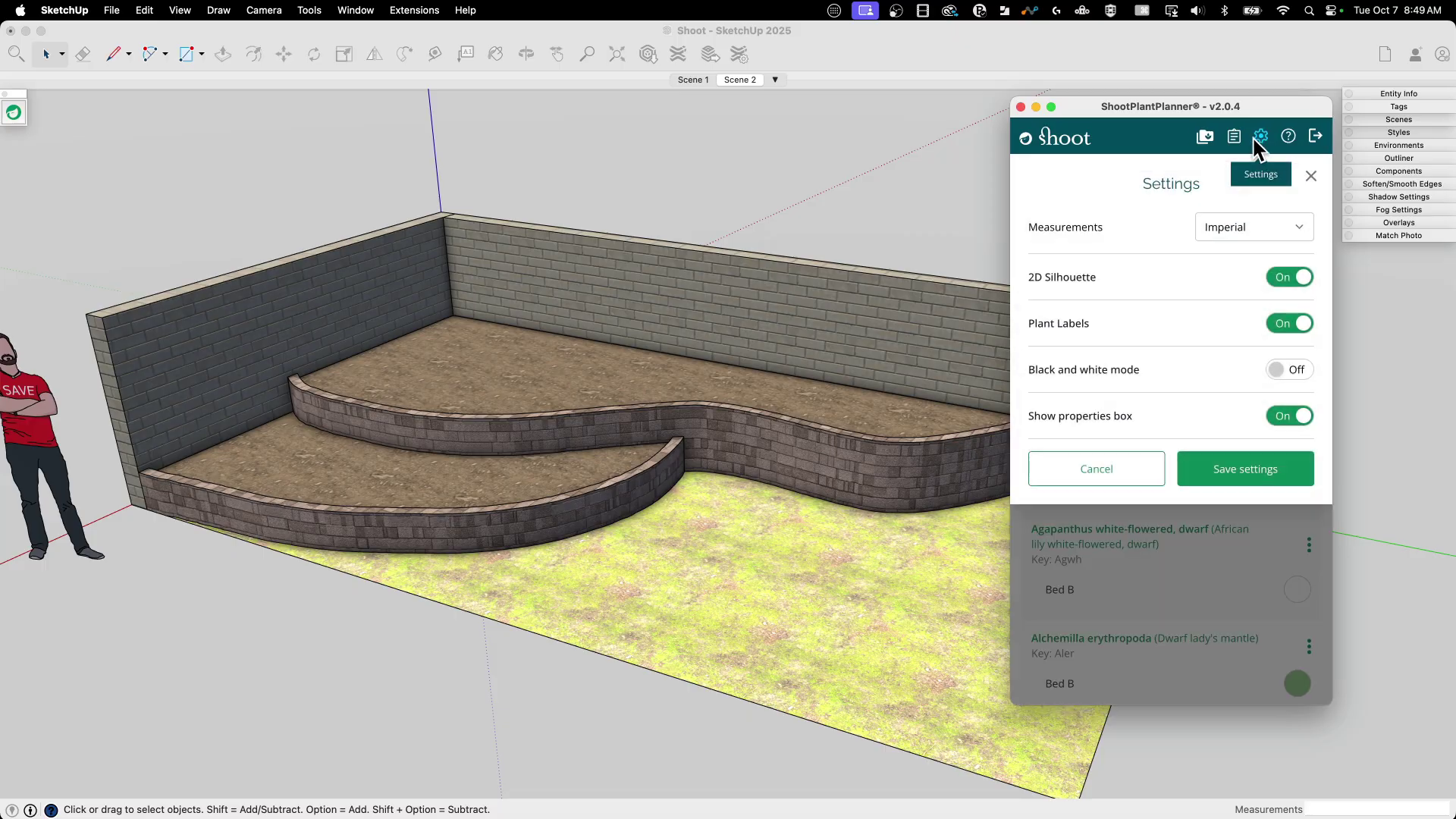
click(1233, 229)
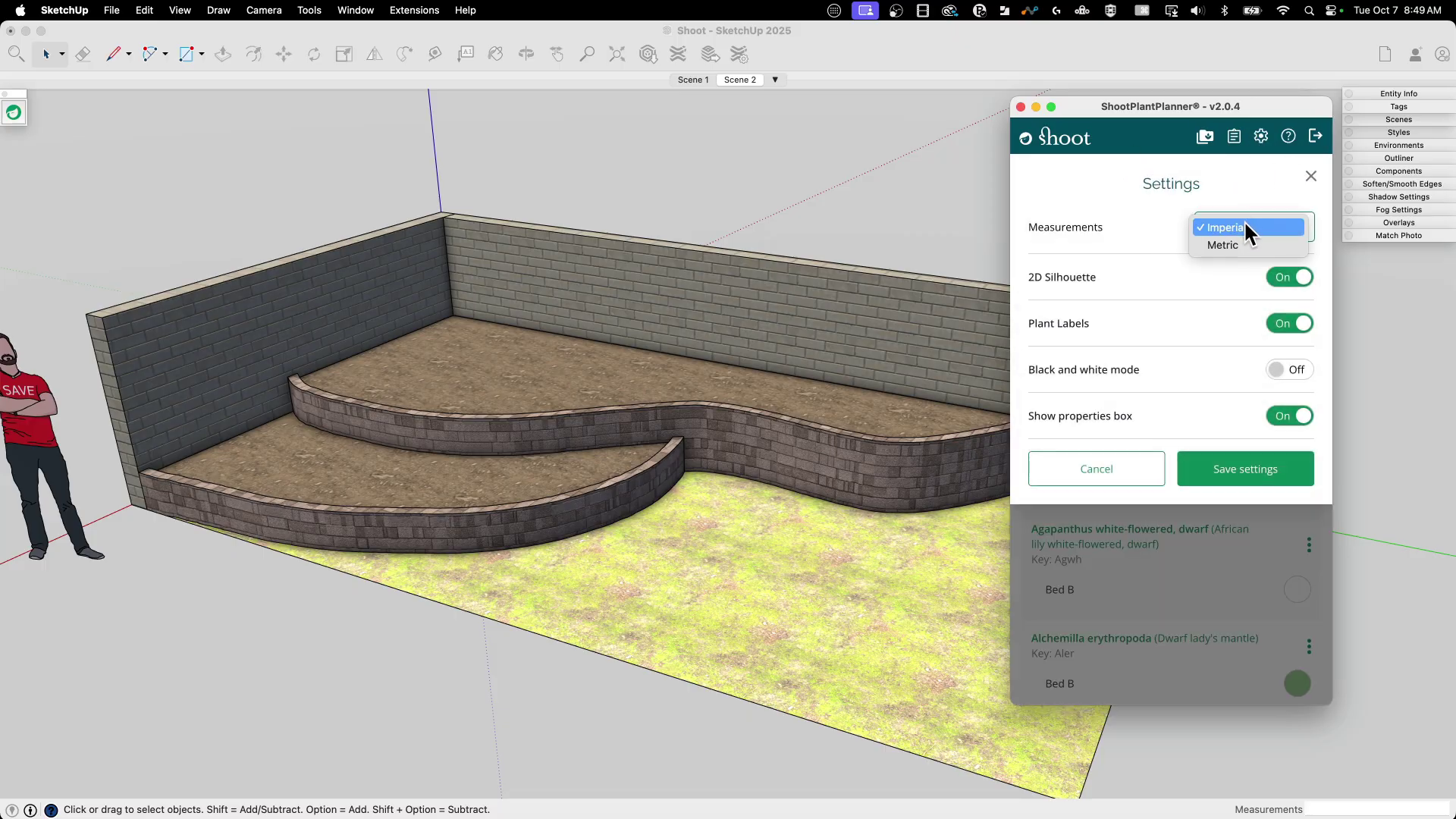
click(1255, 200)
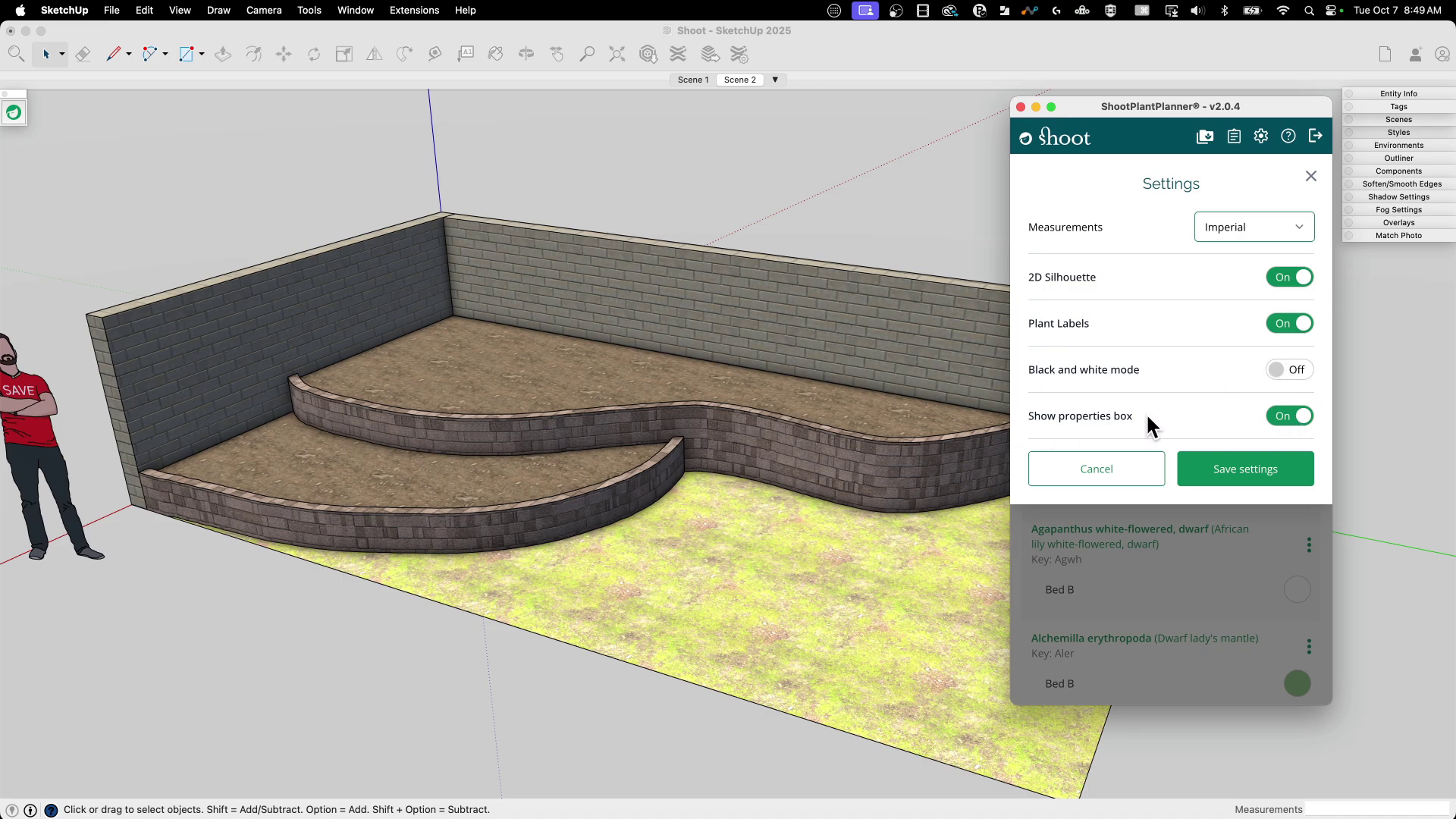
click(1222, 468)
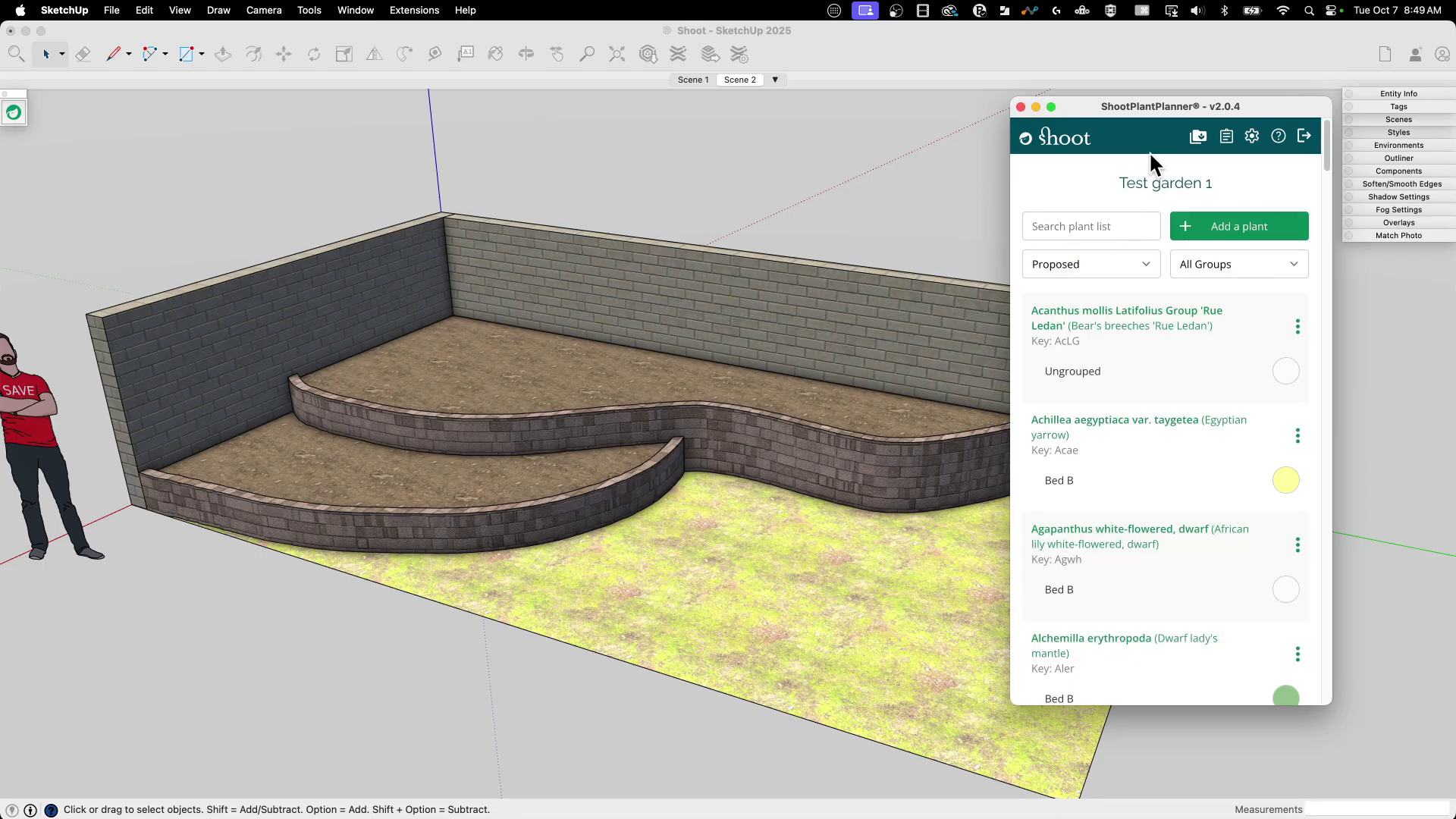
- View the Plant Report options for Test garden 1, return to the garden projects and reopen Test garden 1
click(1234, 136)
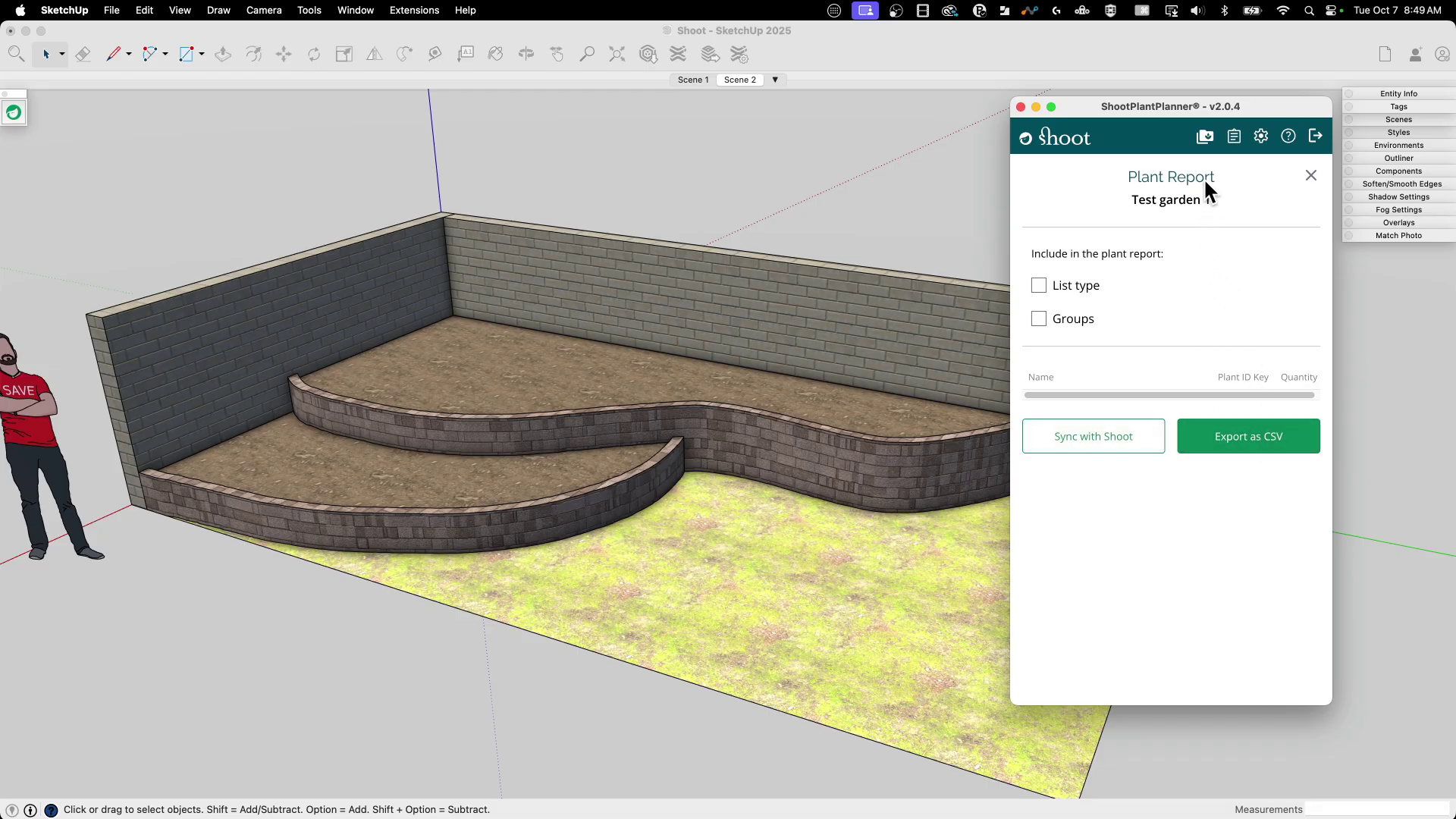
click(1213, 140)
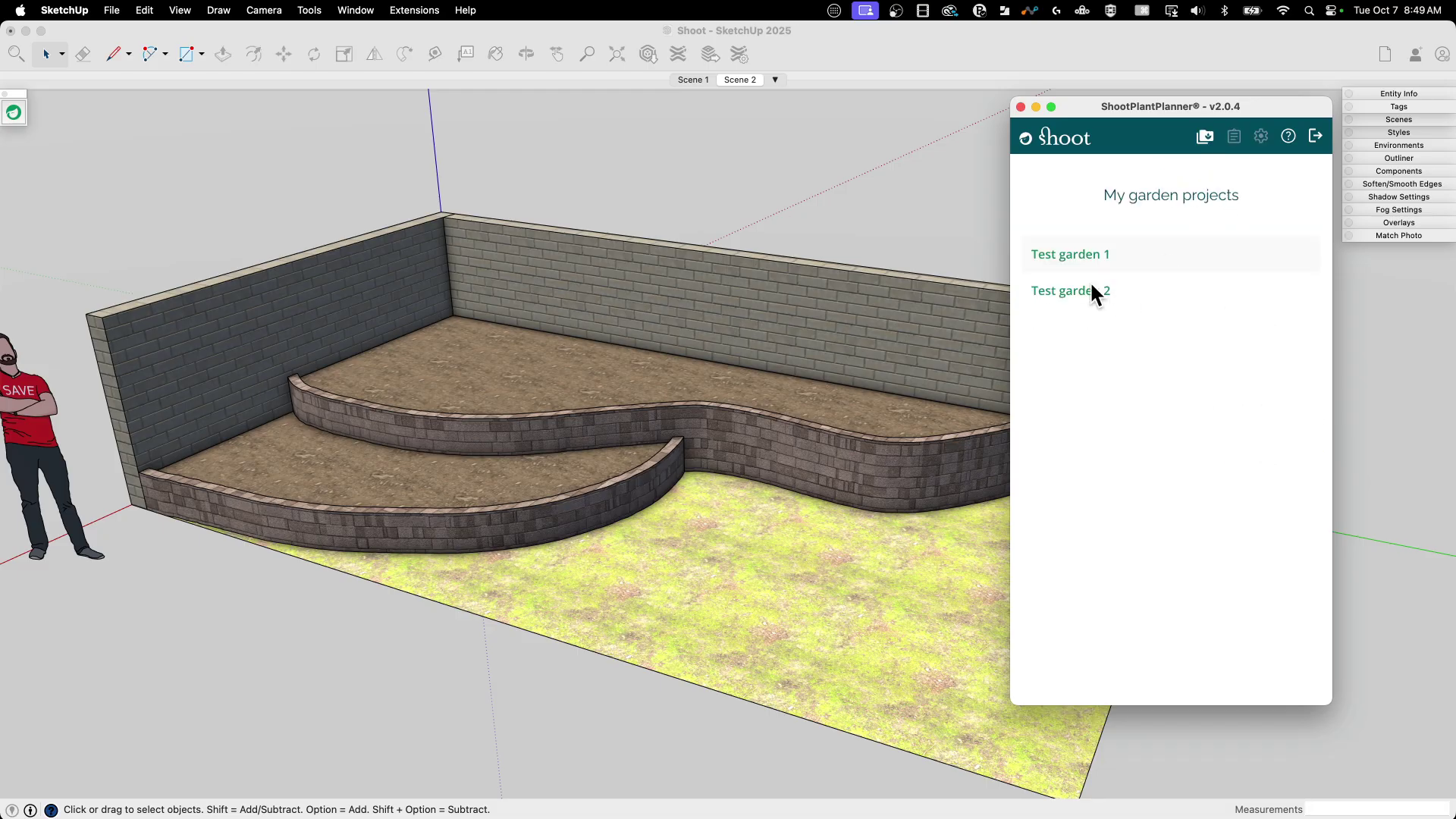
click(1077, 254)
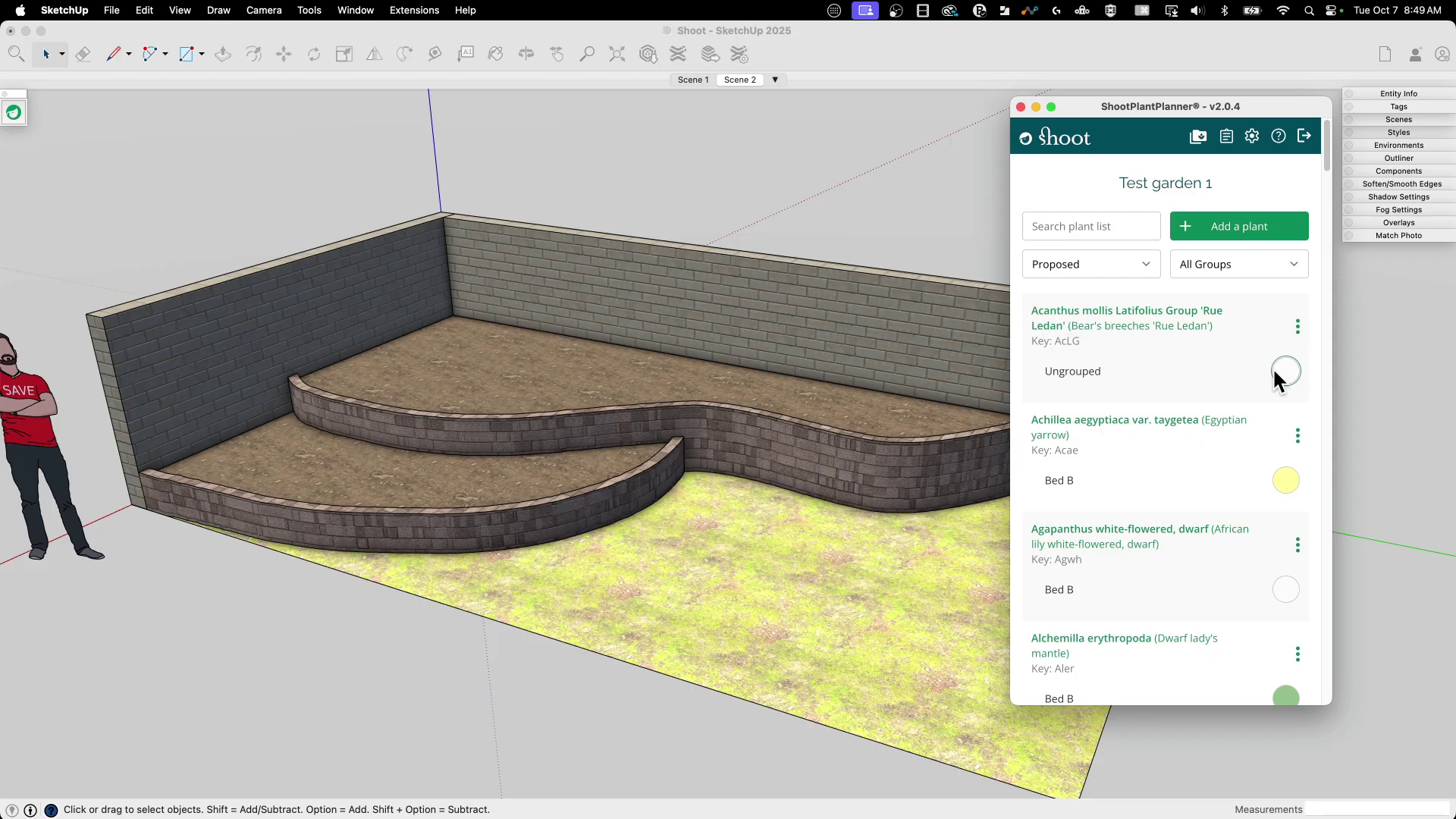
- Examine the plant details of Acanthus mollis Latifolius Group 'Rue Ledan', from season of interest to exposure, and return to the plant list
click(1121, 325)
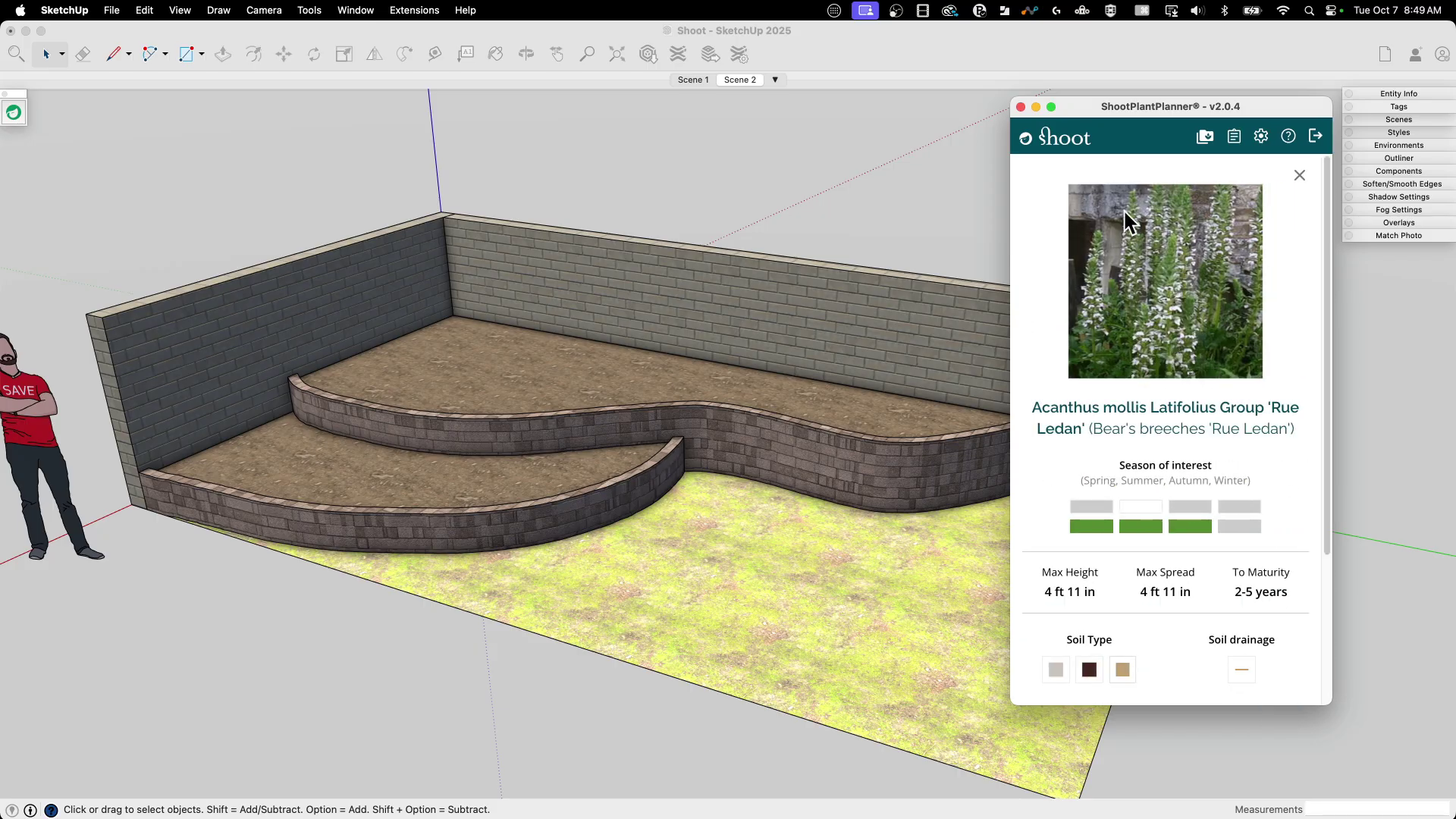
scroll(1143, 284, down, 4)
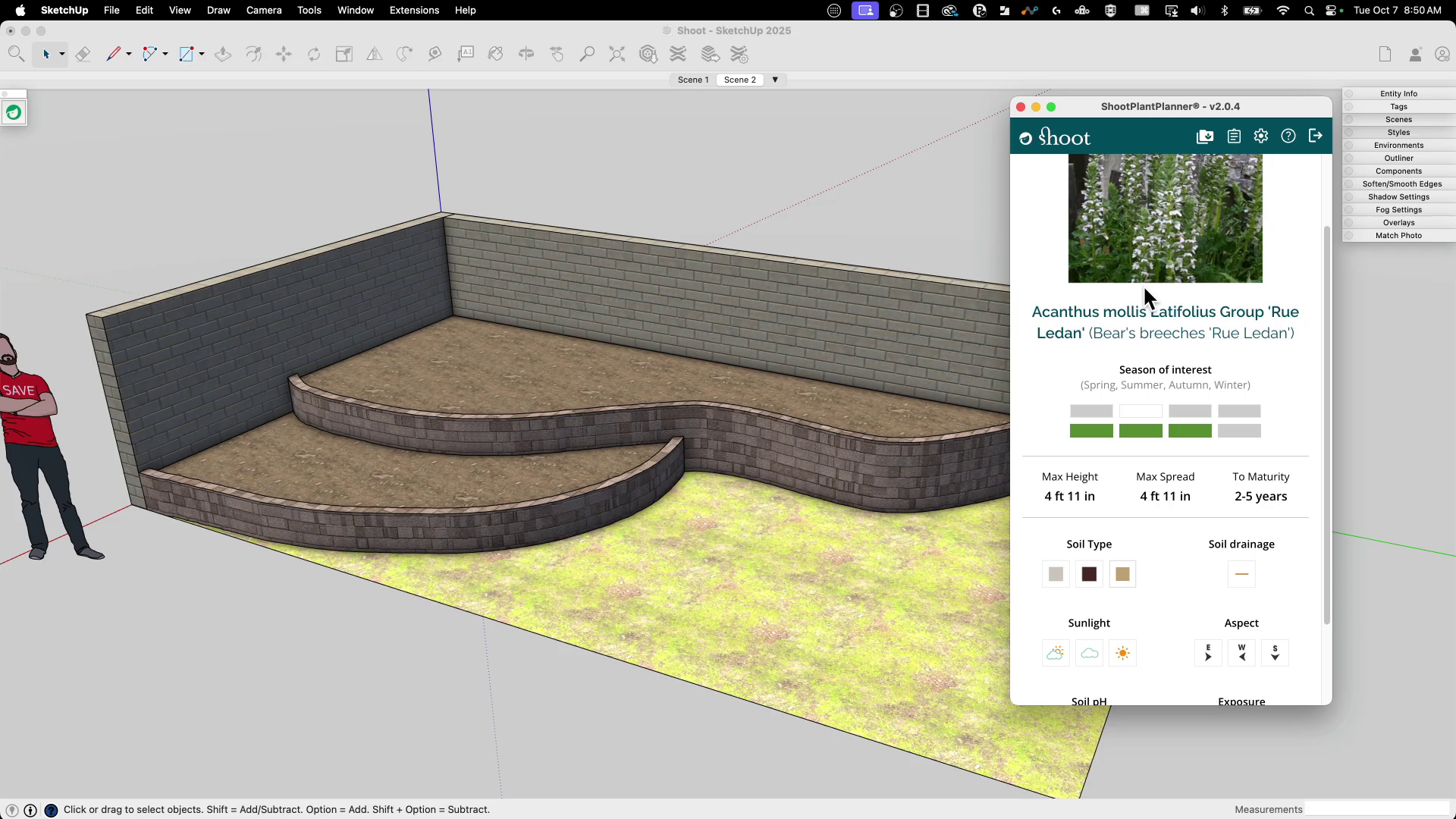
scroll(1122, 463, down, 2)
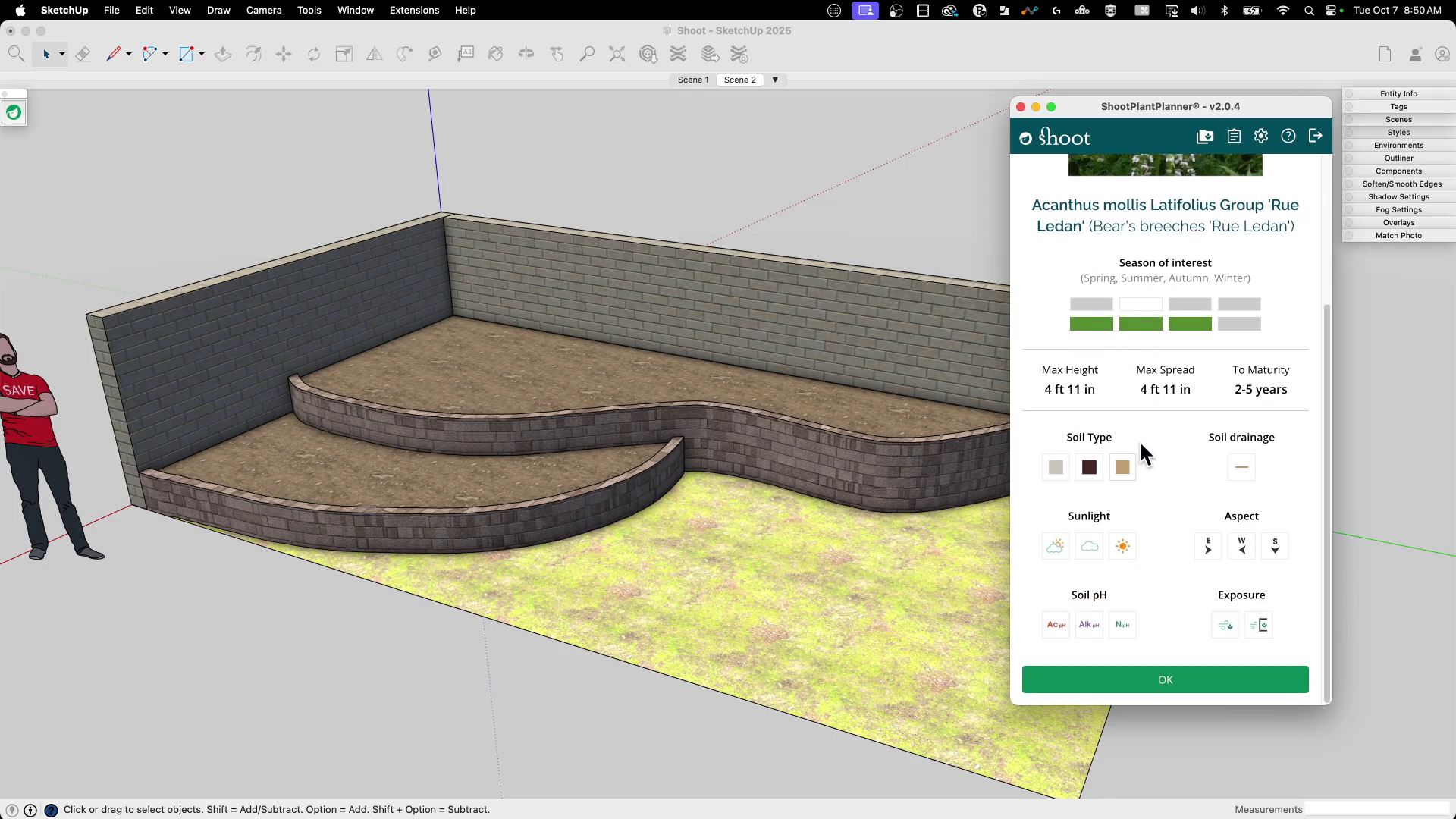
click(1176, 682)
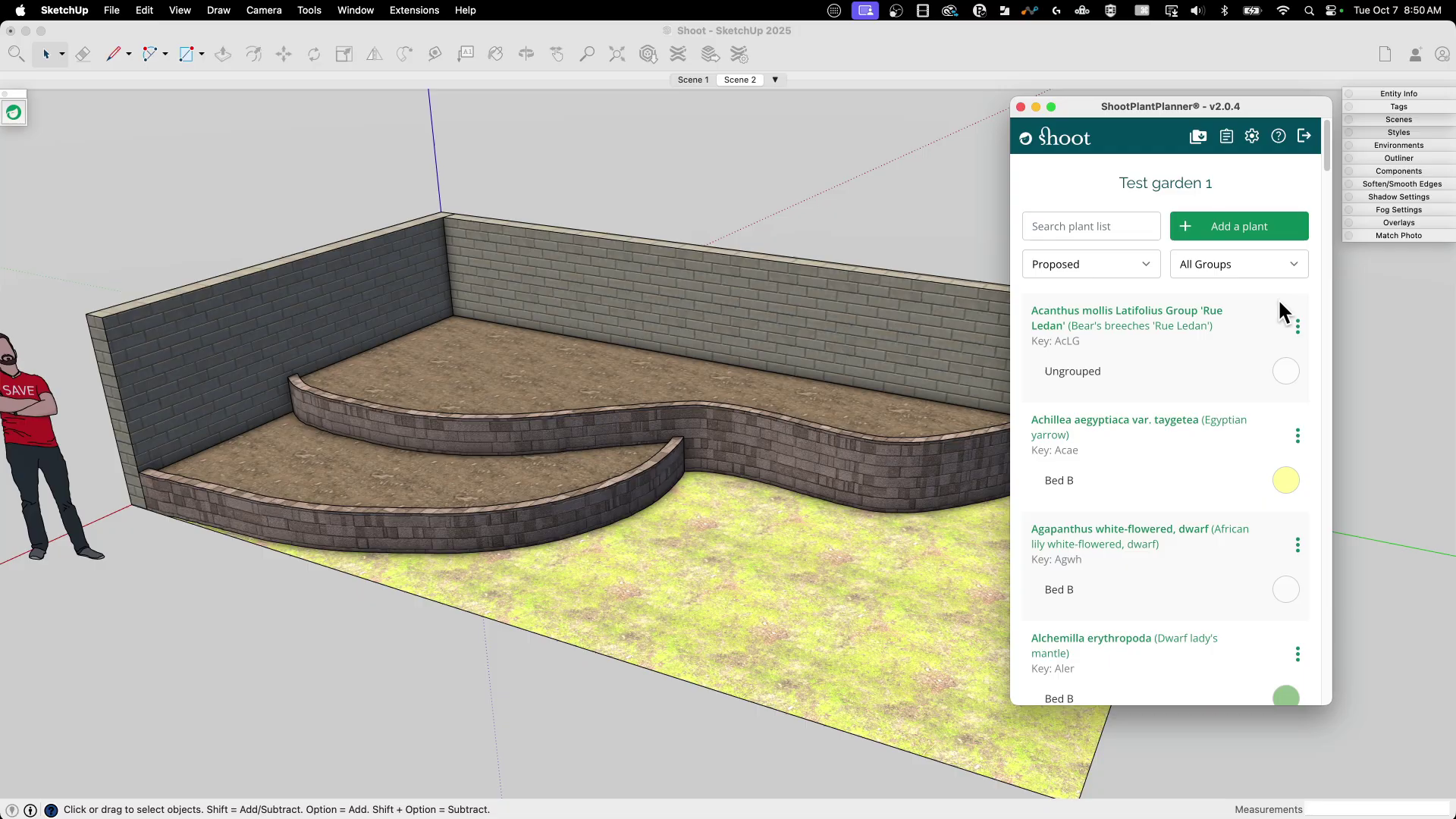
- Examine the symbol editing options for Acanthus mollis 'Rue Ledan', including colour, opacity, key, 2D silhouette and plotting size
click(1297, 324)
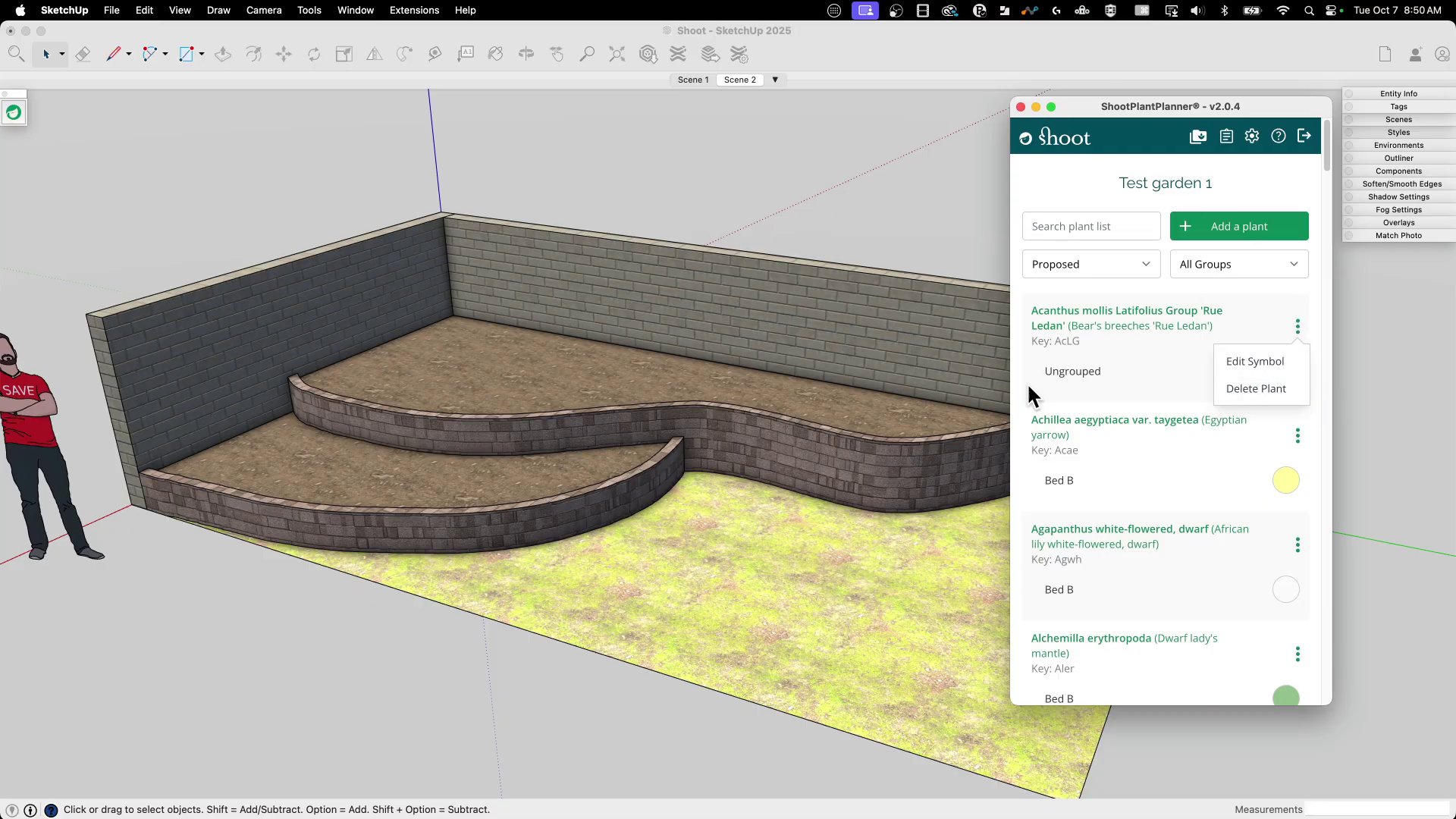
click(1259, 361)
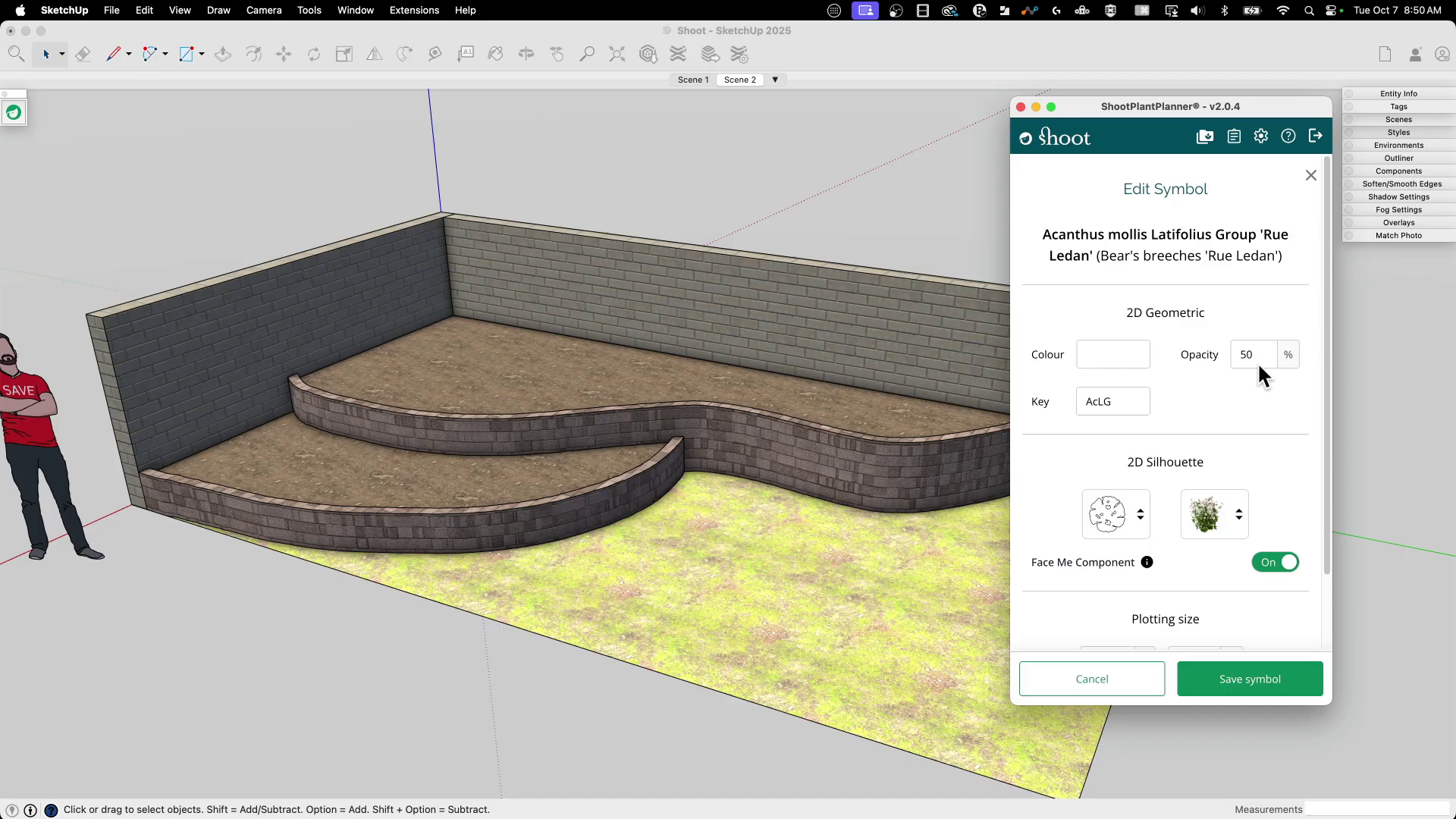
click(1107, 359)
click(1189, 339)
click(1166, 395)
scroll(1159, 399, down, 2)
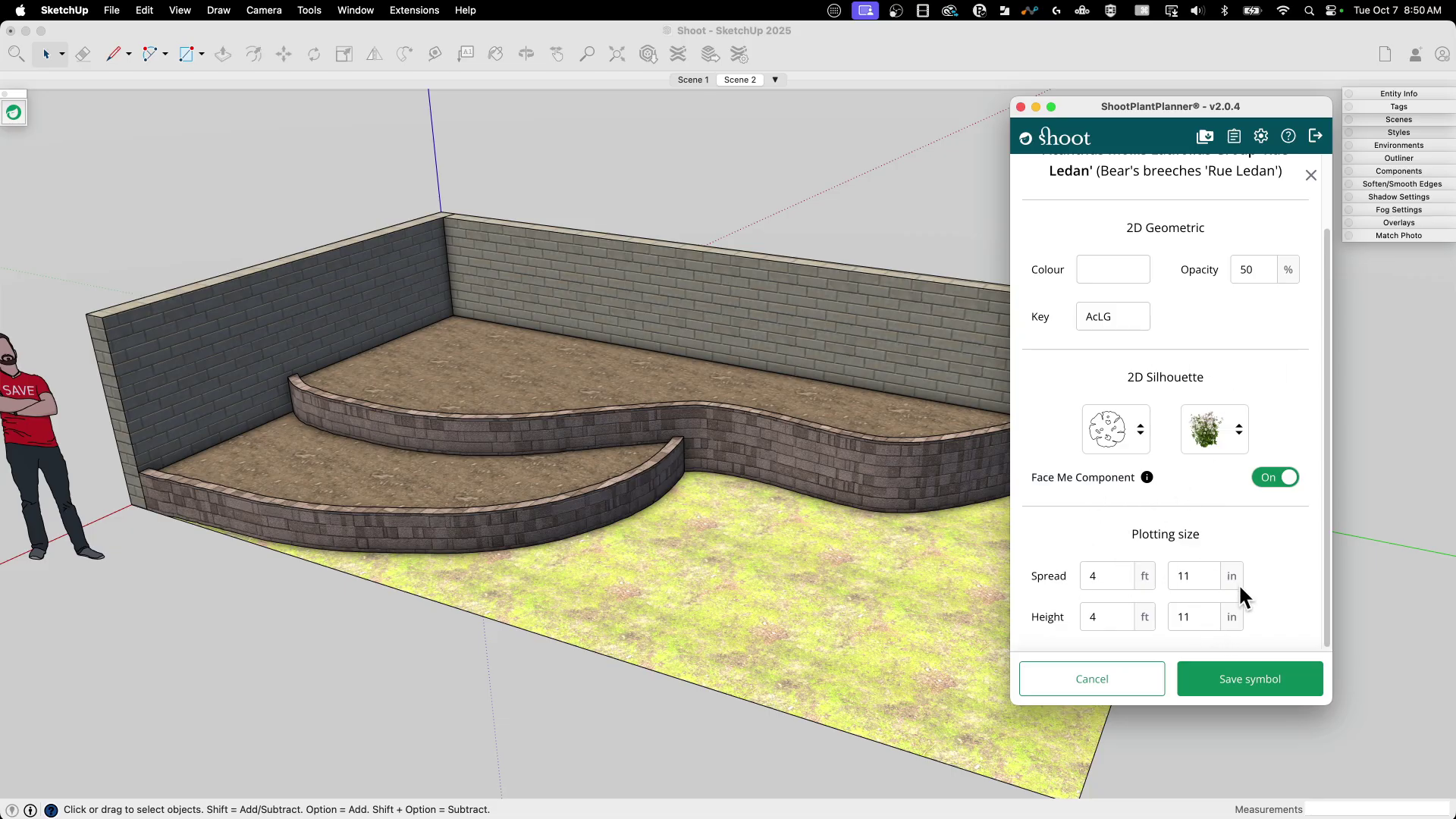
scroll(1168, 452, up, 3)
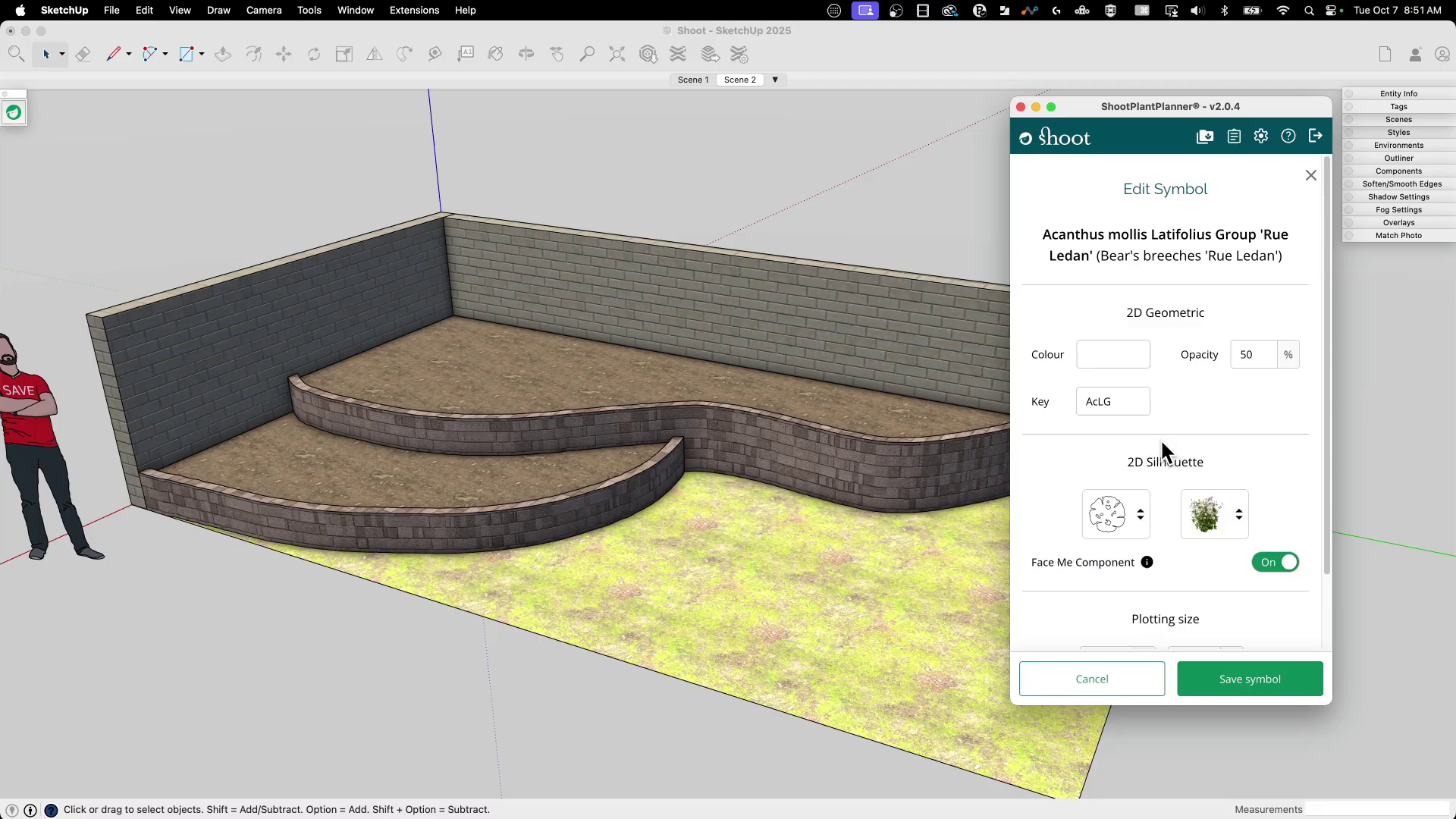
scroll(1212, 621, down, 3)
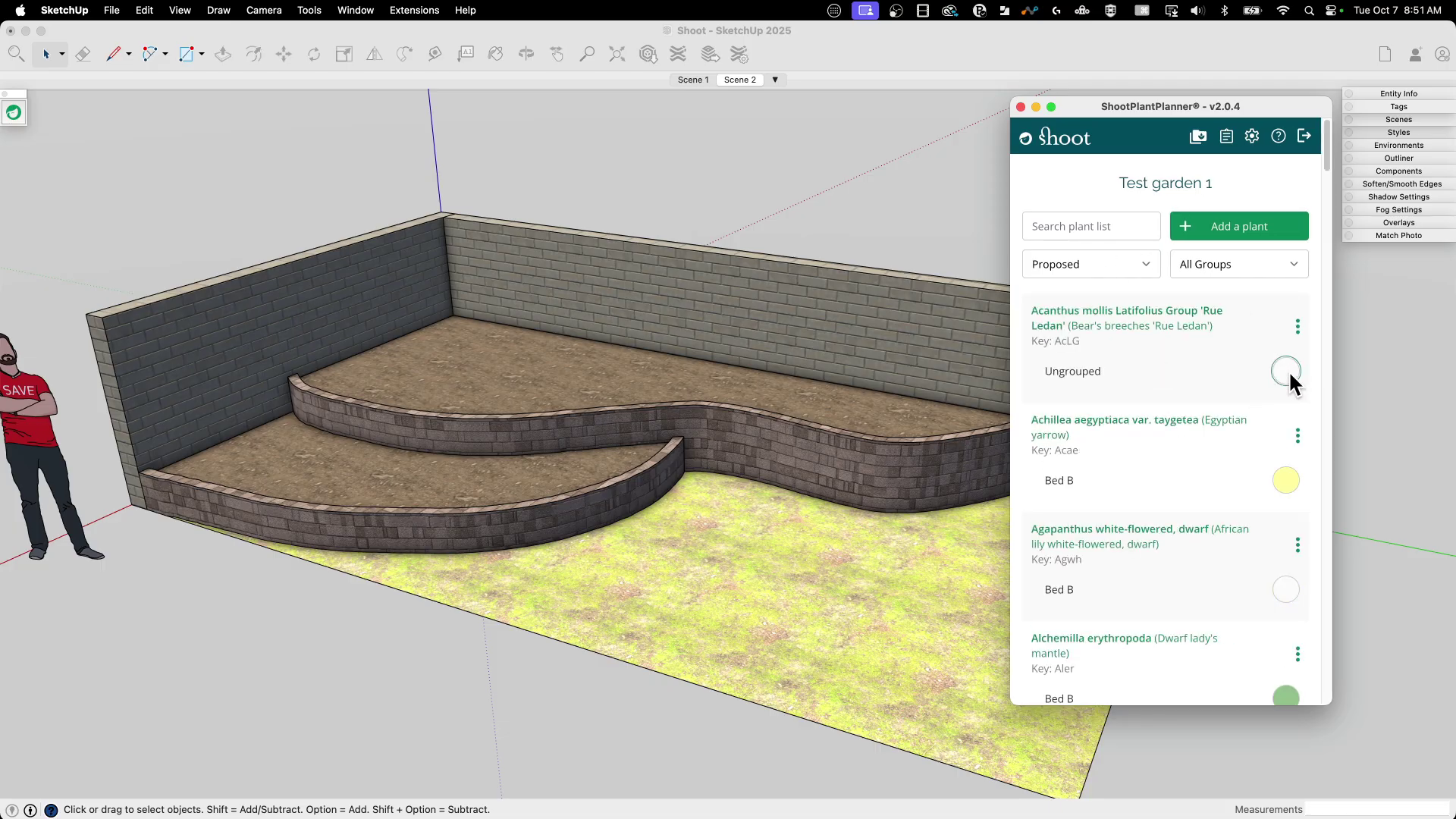
- Place three Acanthus mollis 'Rue Ledan' plants in a row along the back wall of the upper raised bed
click(1287, 371)
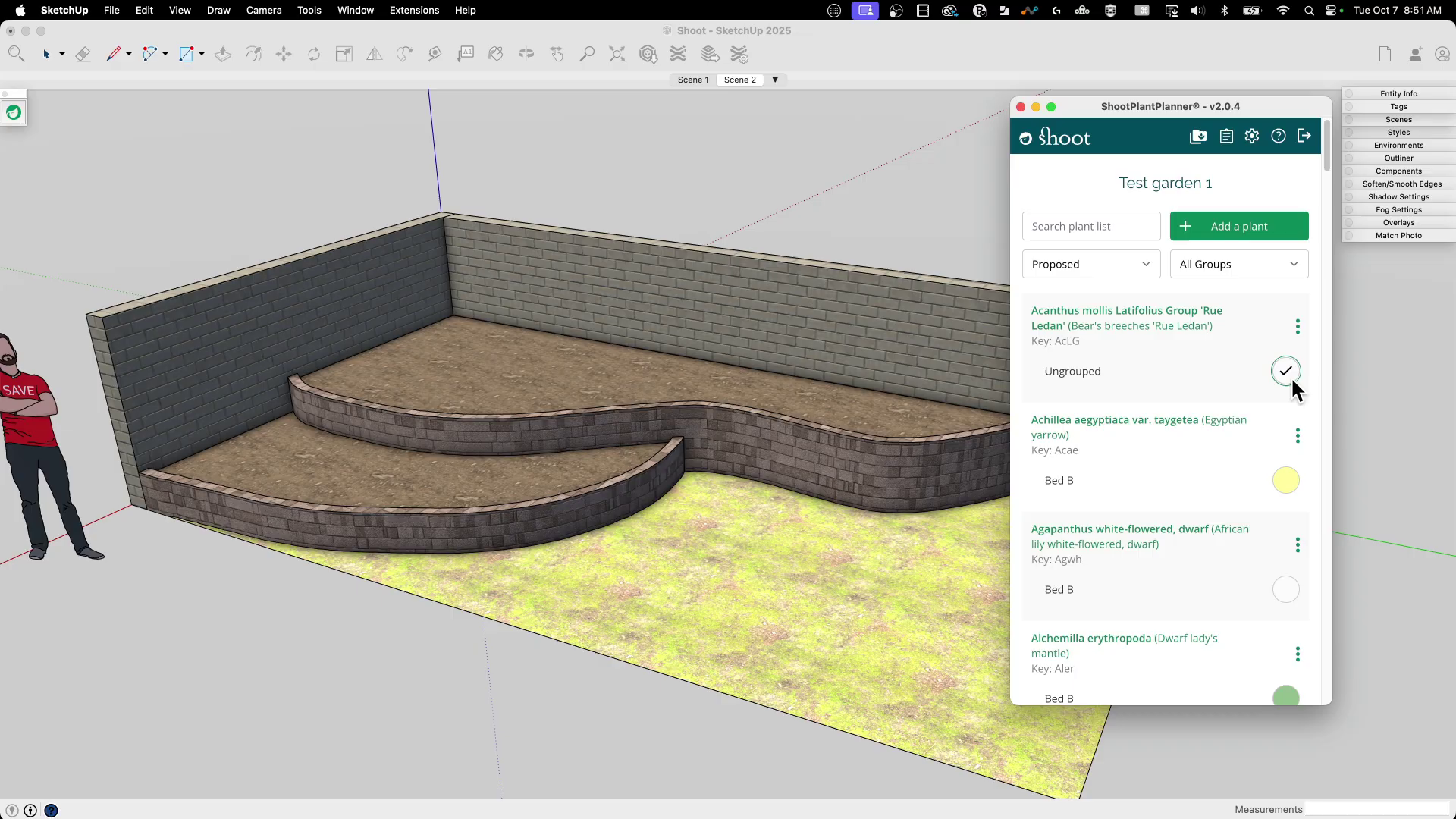
click(525, 54)
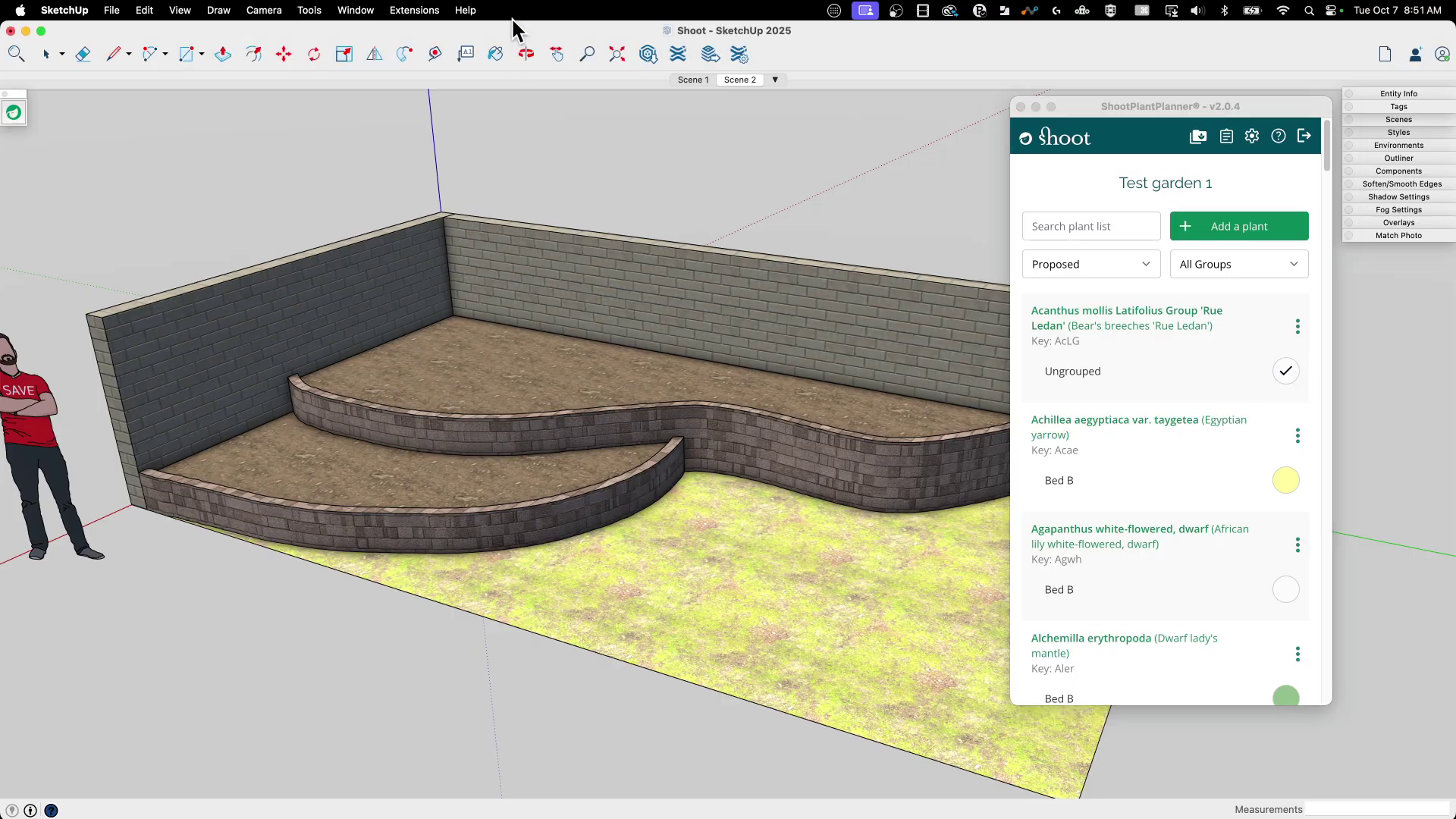
middle_drag(489, 353, 455, 671)
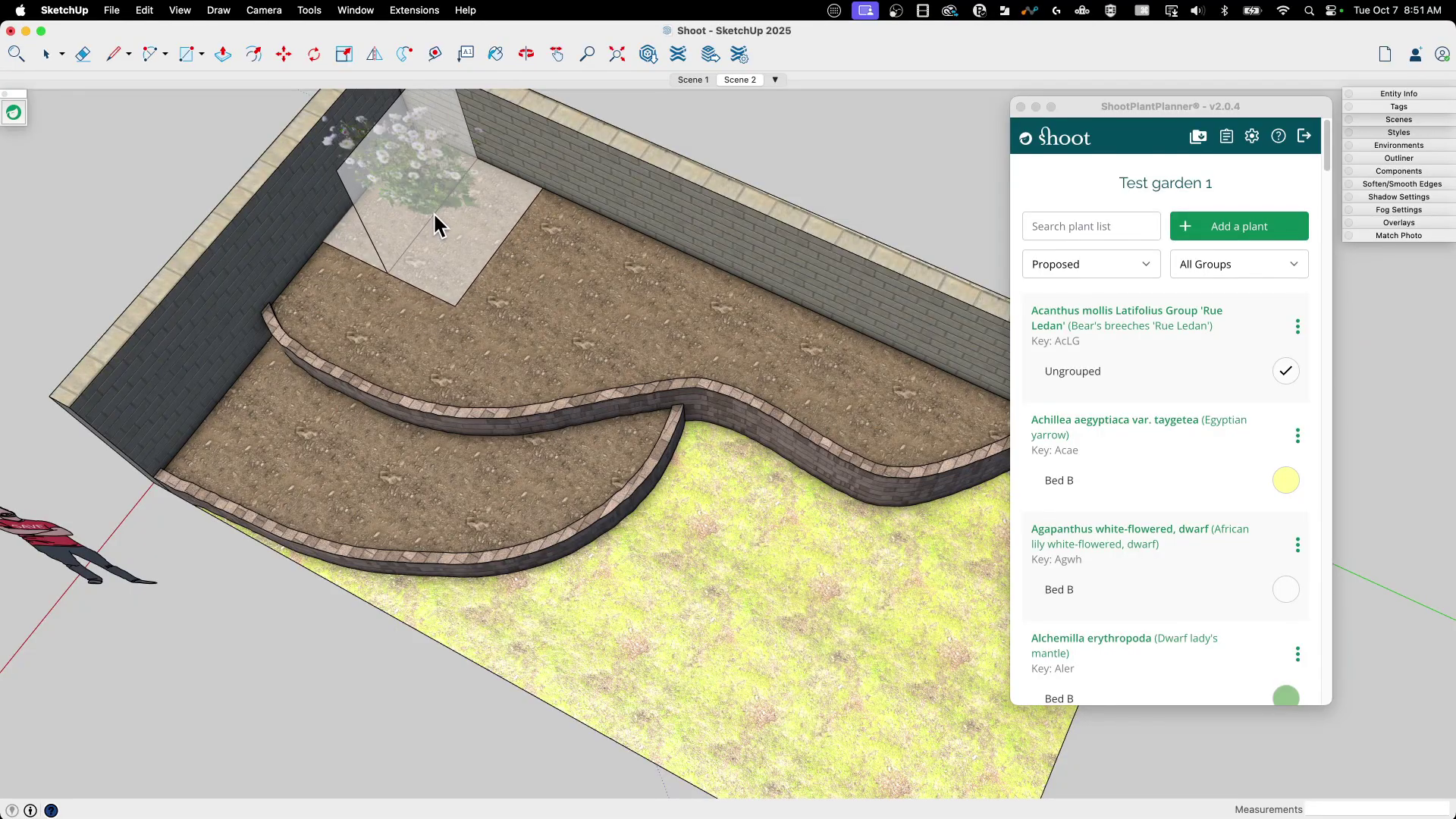
middle_drag(667, 743, 481, 390)
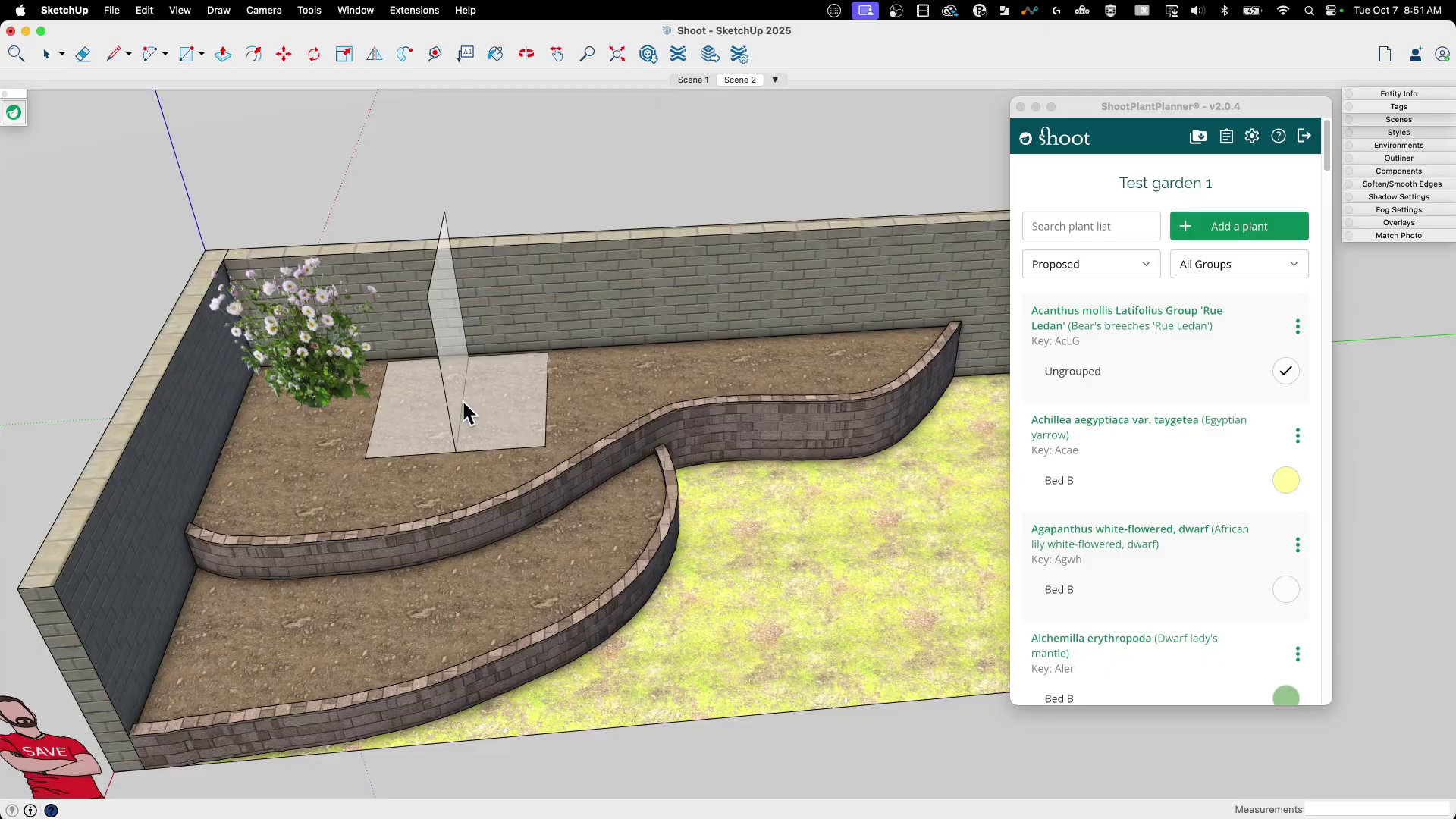
click(464, 407)
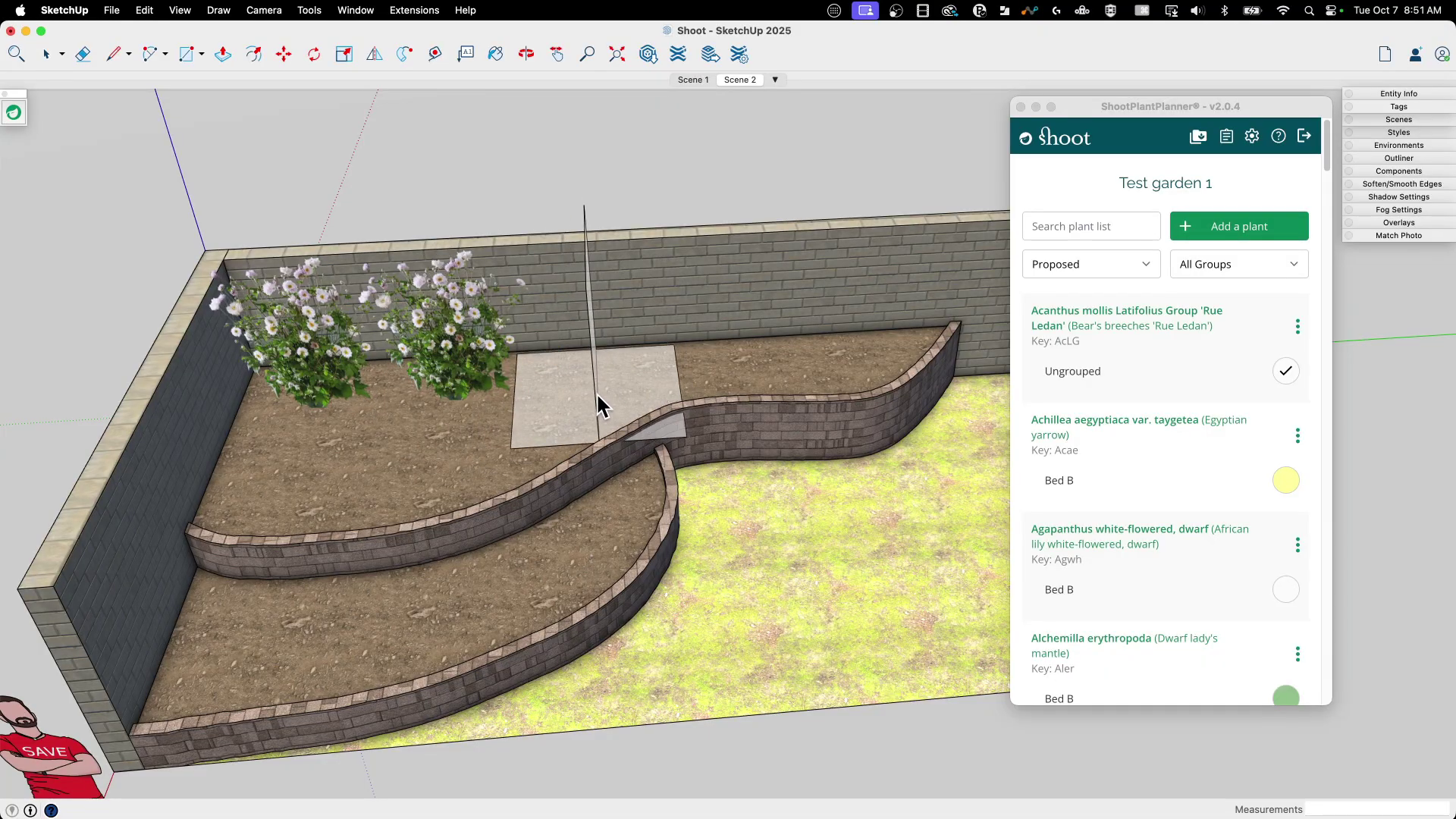
click(598, 385)
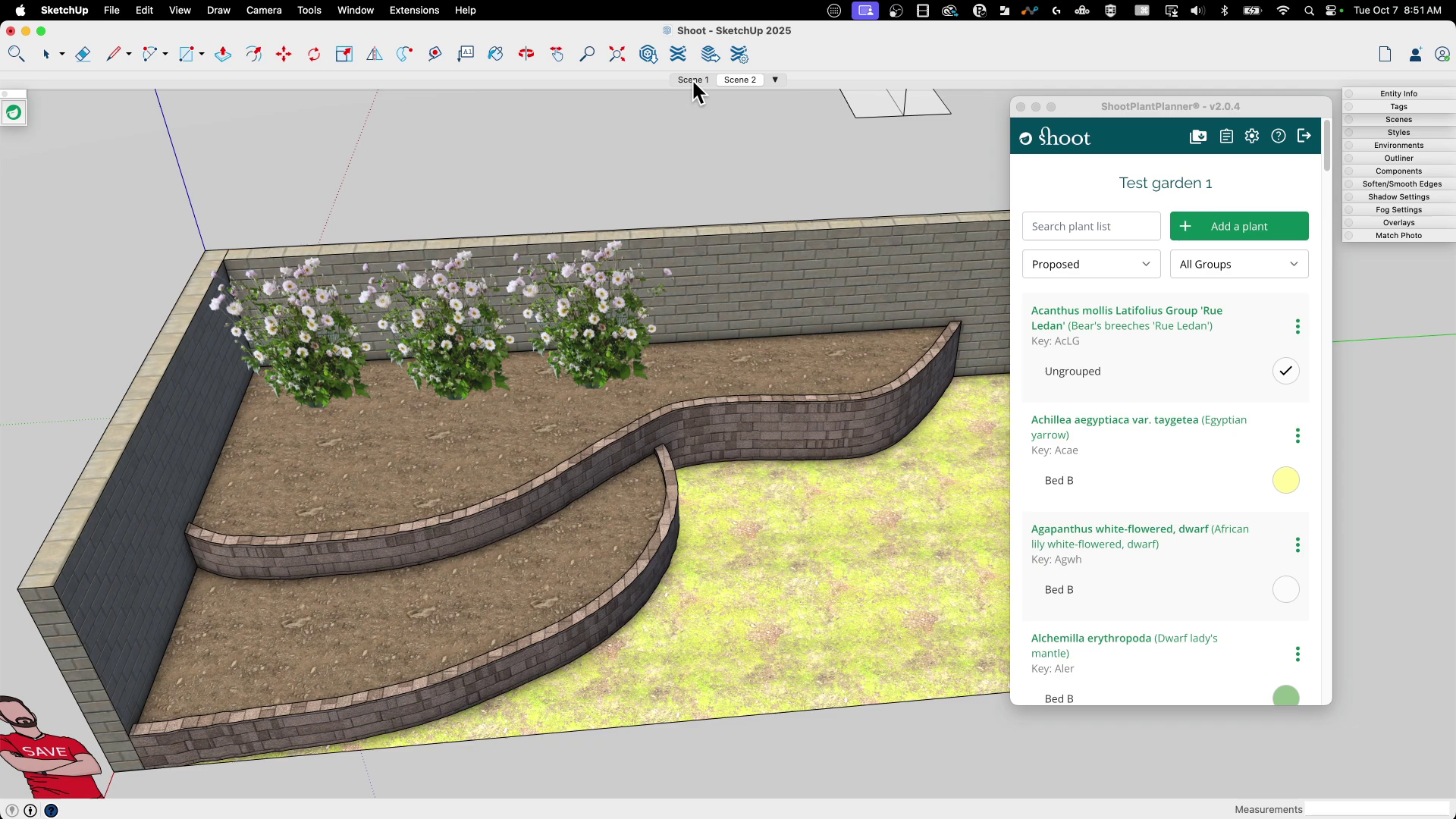
- Compare the placed plants' labelled plan symbols in Scene 1 with their silhouettes in the Scene 2 perspective view
click(739, 79)
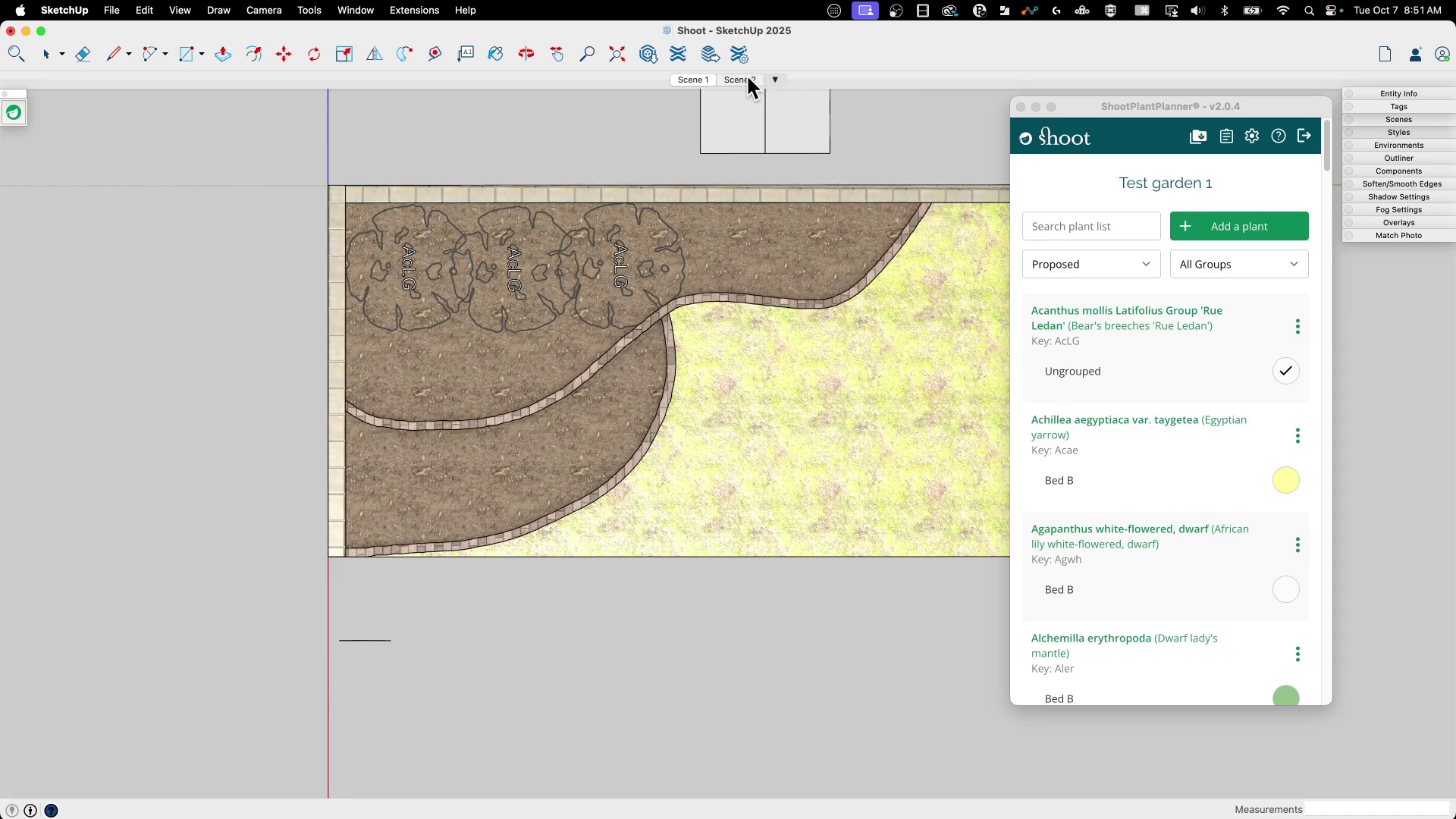
click(693, 80)
click(691, 79)
click(46, 55)
scroll(475, 341, up, 5)
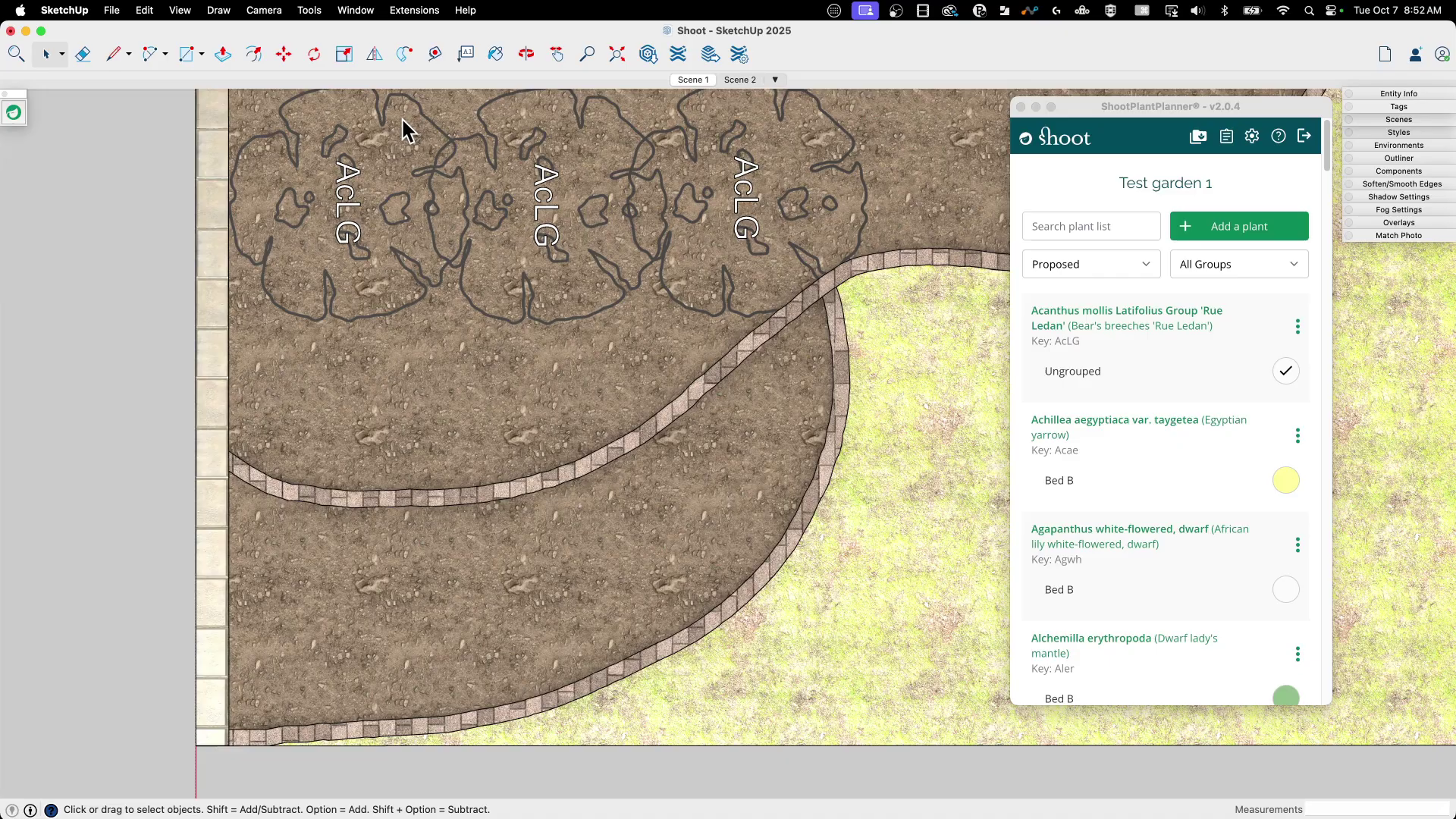
click(739, 80)
key(o)
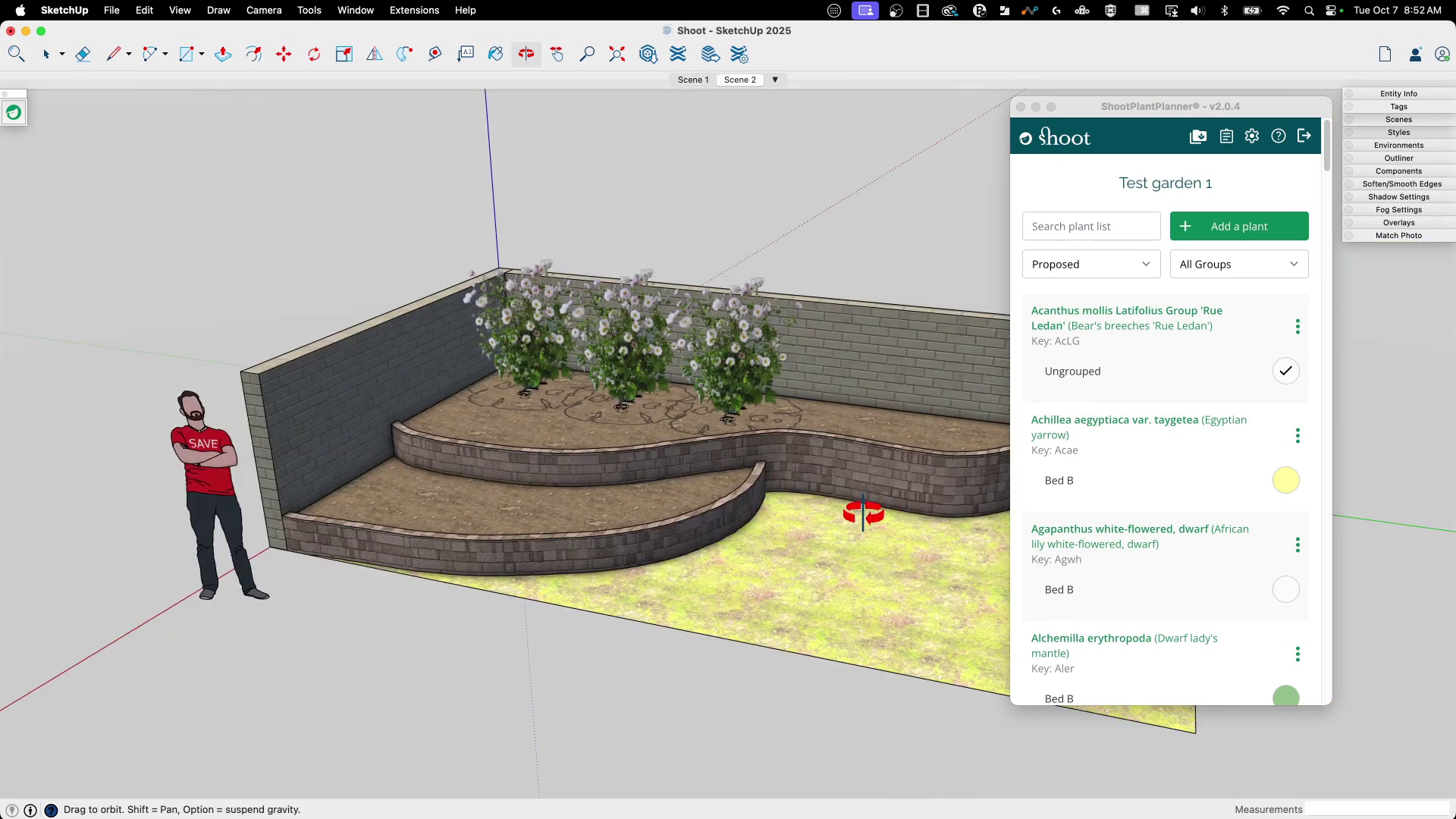
drag(861, 511, 812, 640)
key(space)
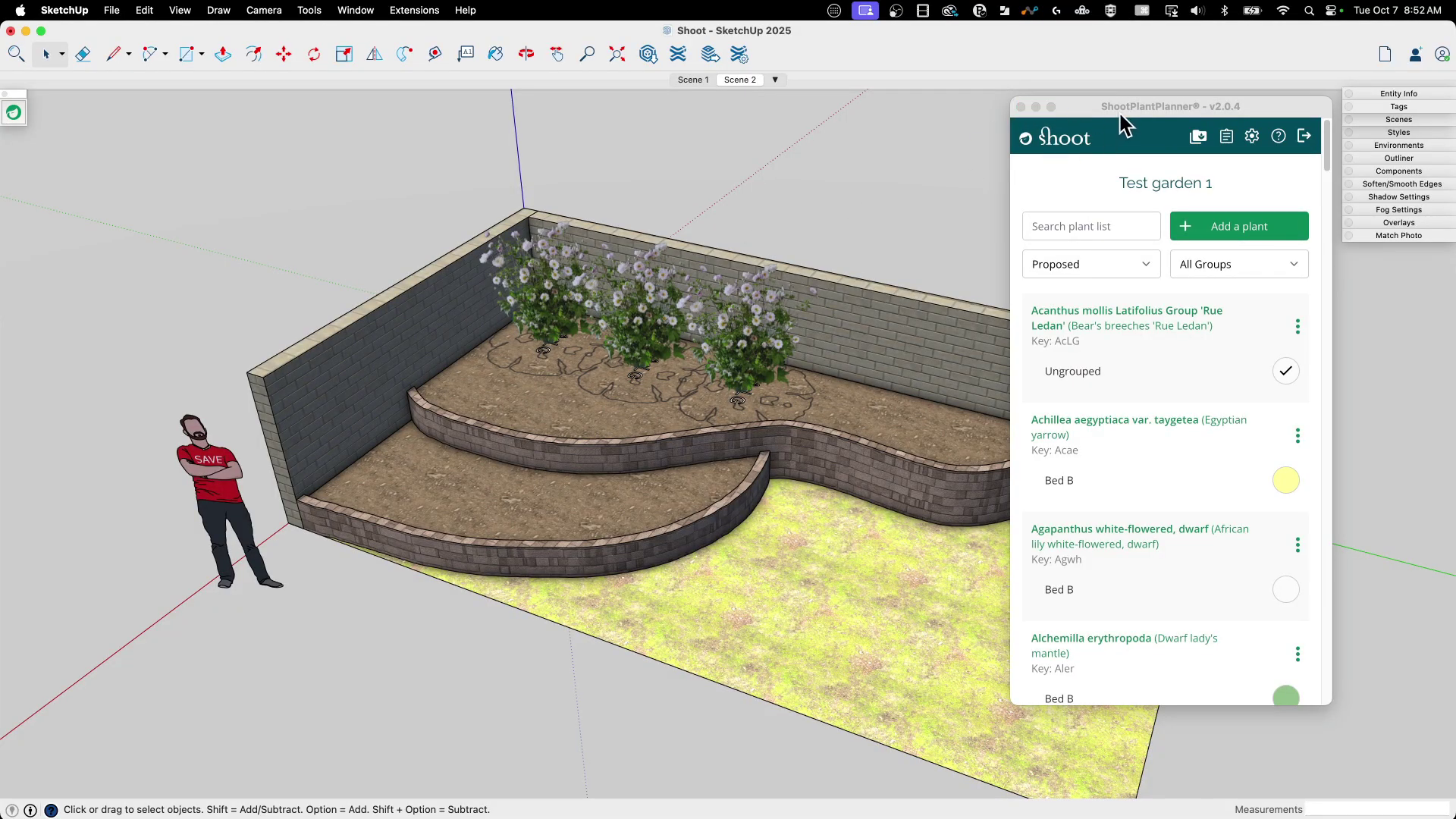
- Move the ShootPlantPlanner window clear of the garden model and view the planted bed from several angles
drag(1121, 115, 1230, 112)
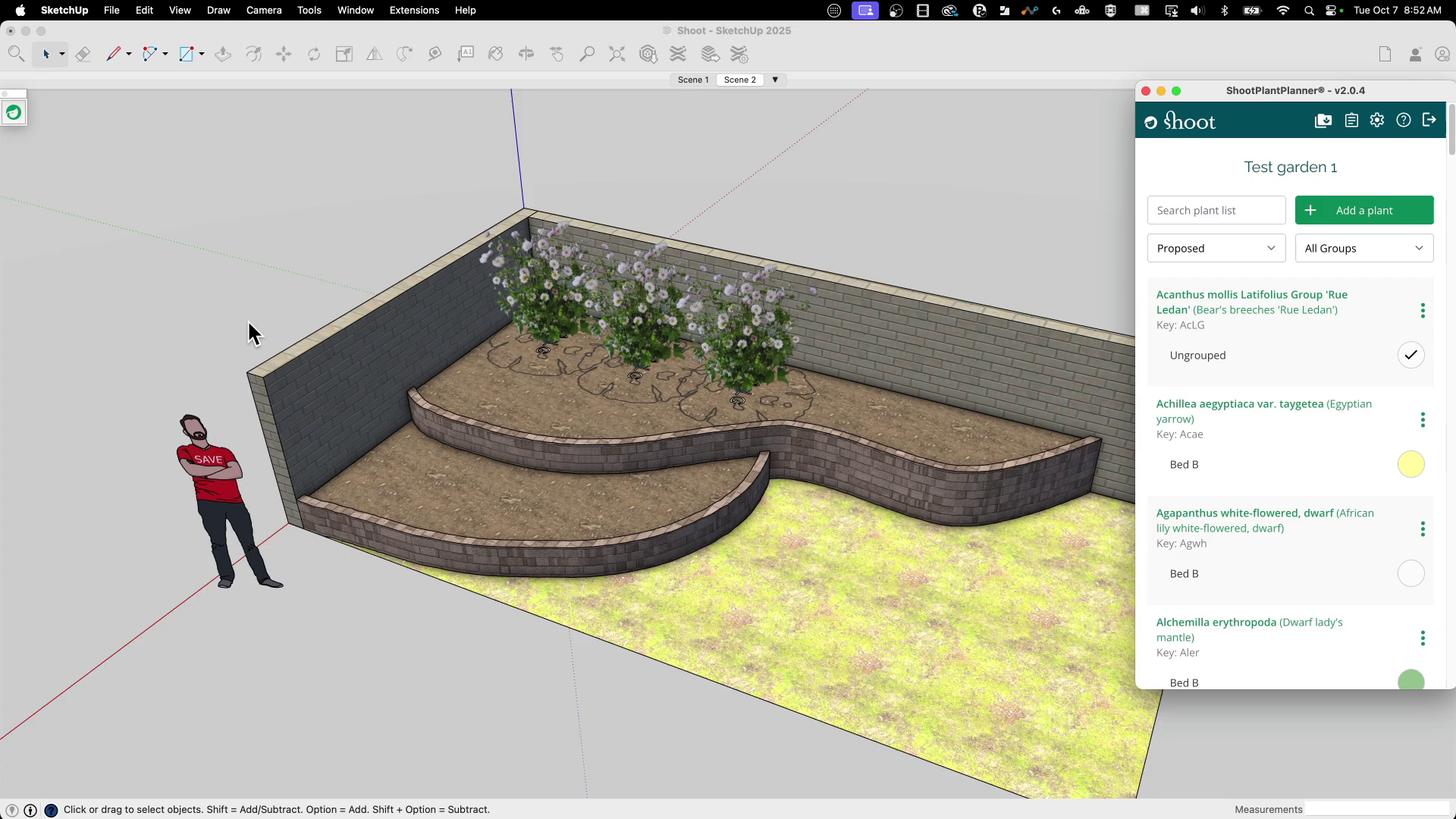
middle_drag(247, 320, 809, 466)
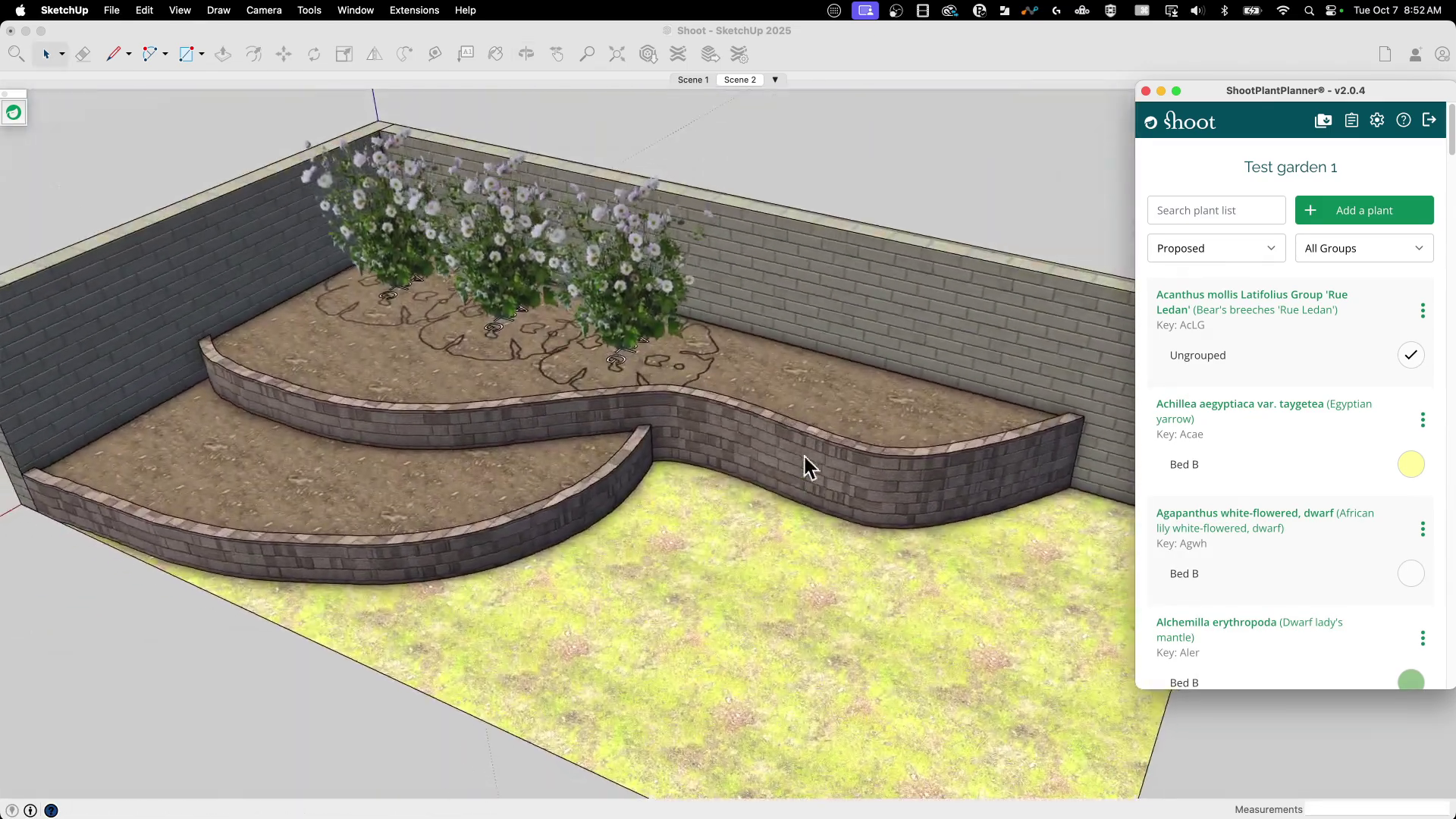
scroll(806, 440, down, 5)
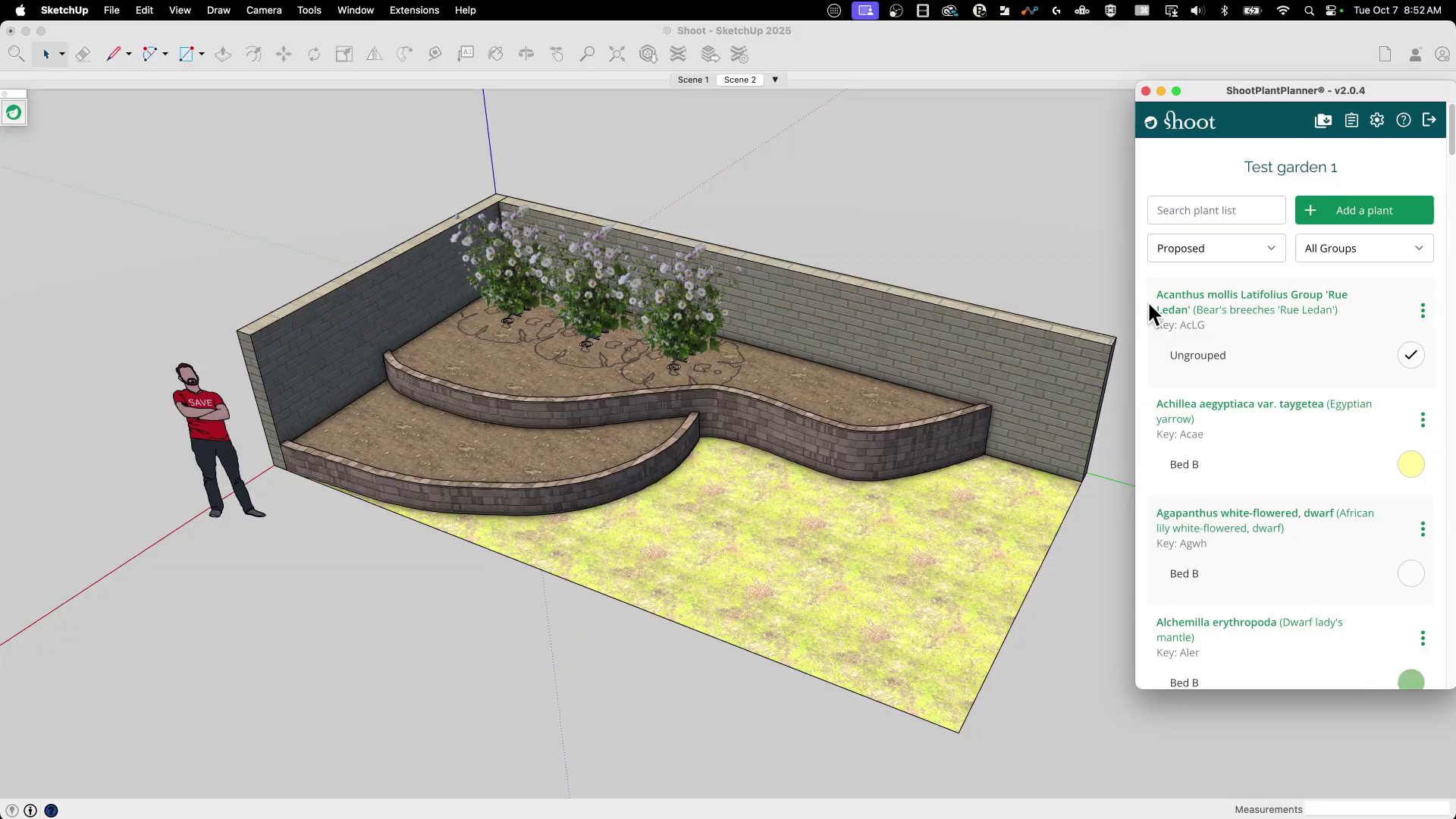
middle_drag(559, 305, 580, 346)
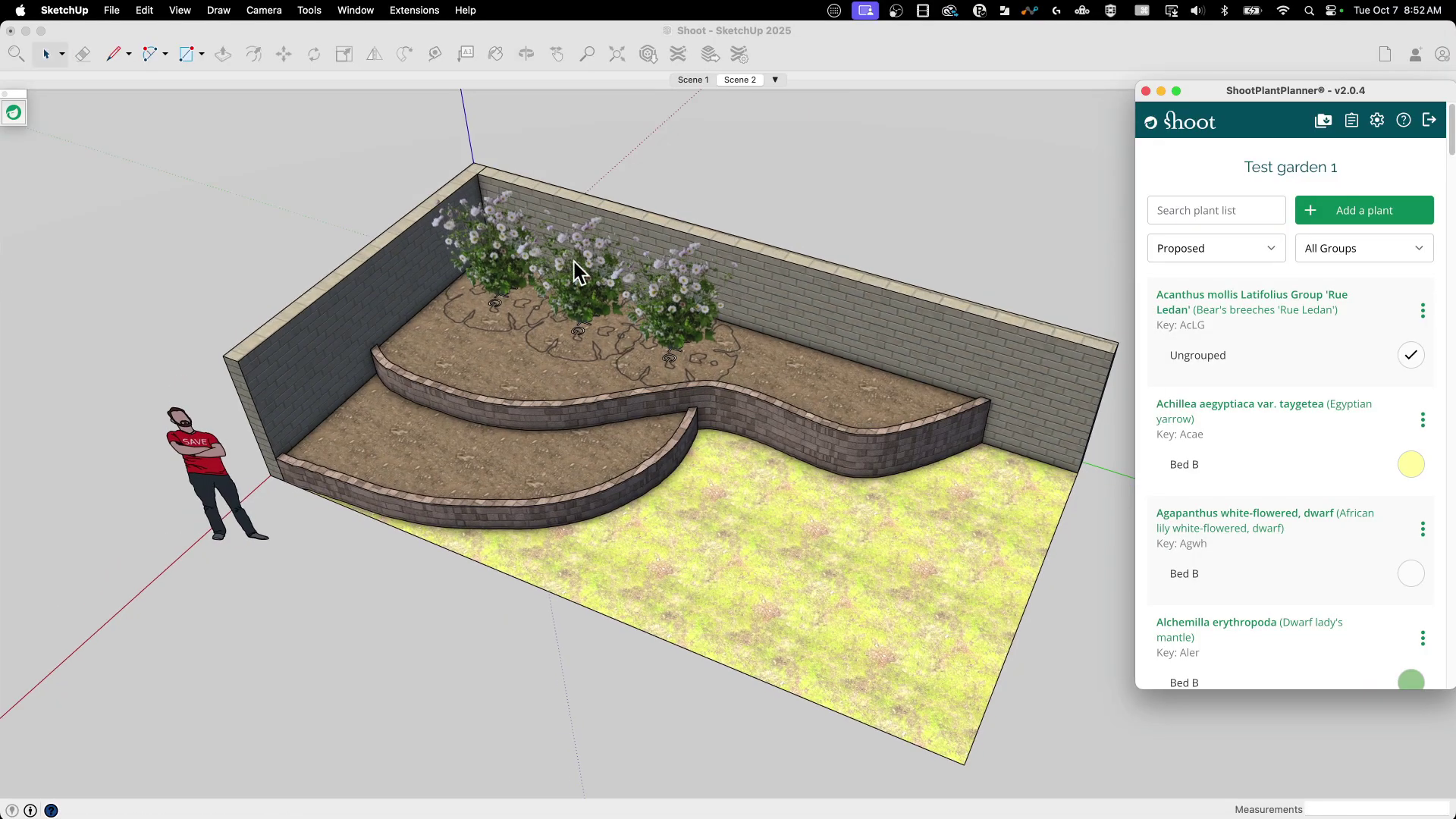
middle_drag(629, 440, 698, 440)
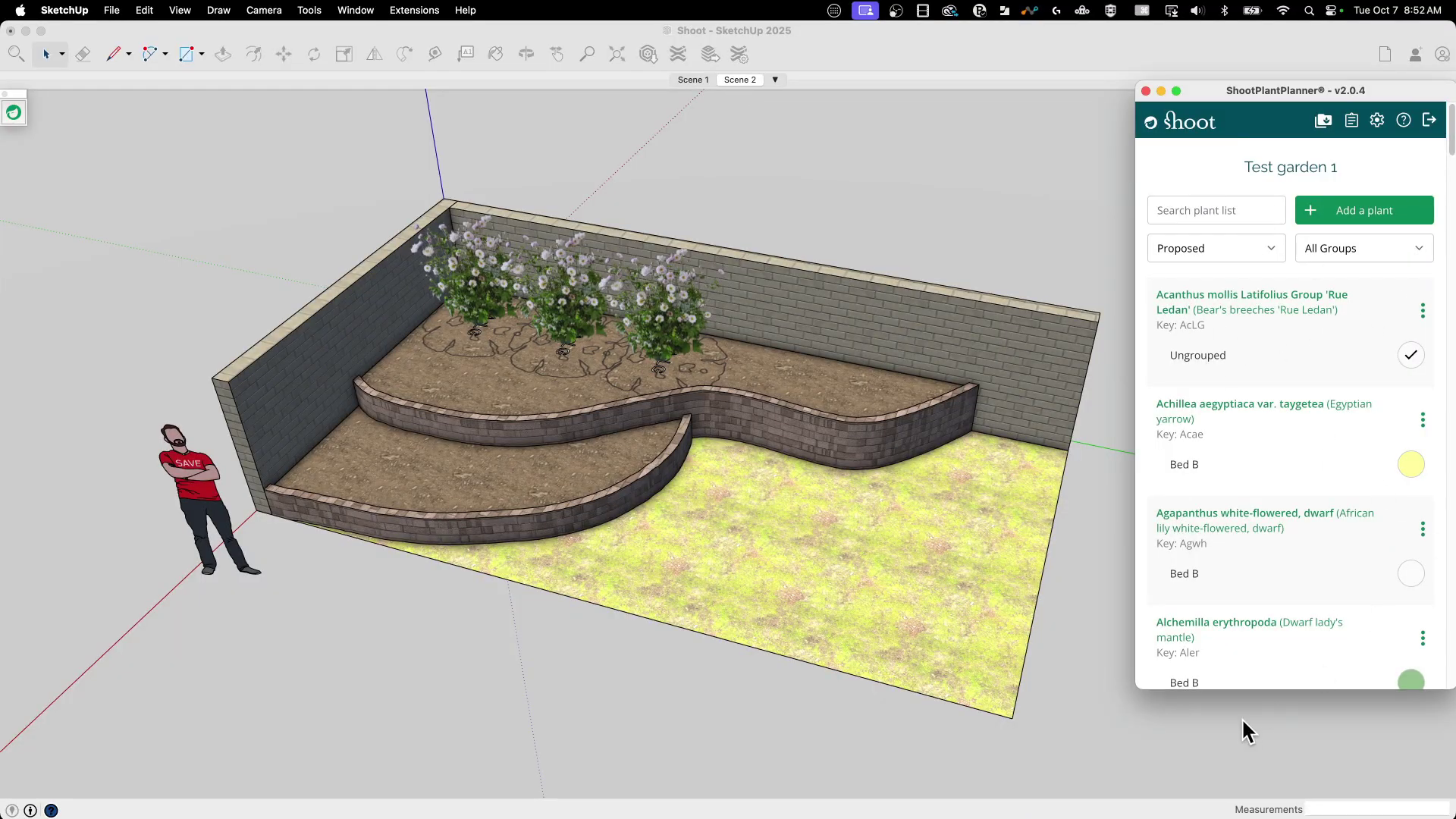
middle_drag(861, 441, 709, 379)
middle_drag(716, 303, 671, 366)
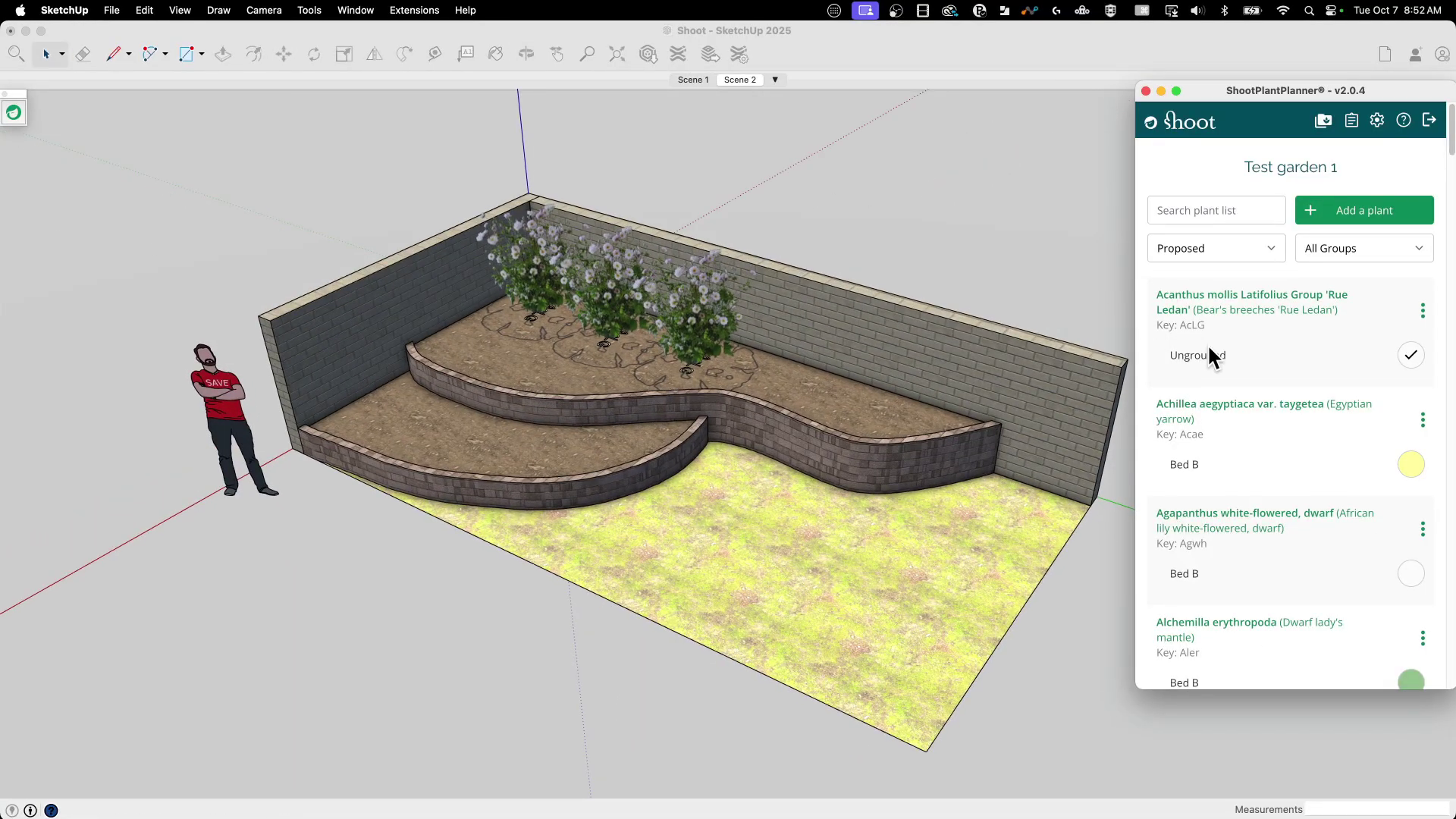
- Place eight dwarf white-flowered Agapanthus along the curved front edge of the upper raised bed and check their plan symbols in Scene 1
scroll(1209, 350, down, 4)
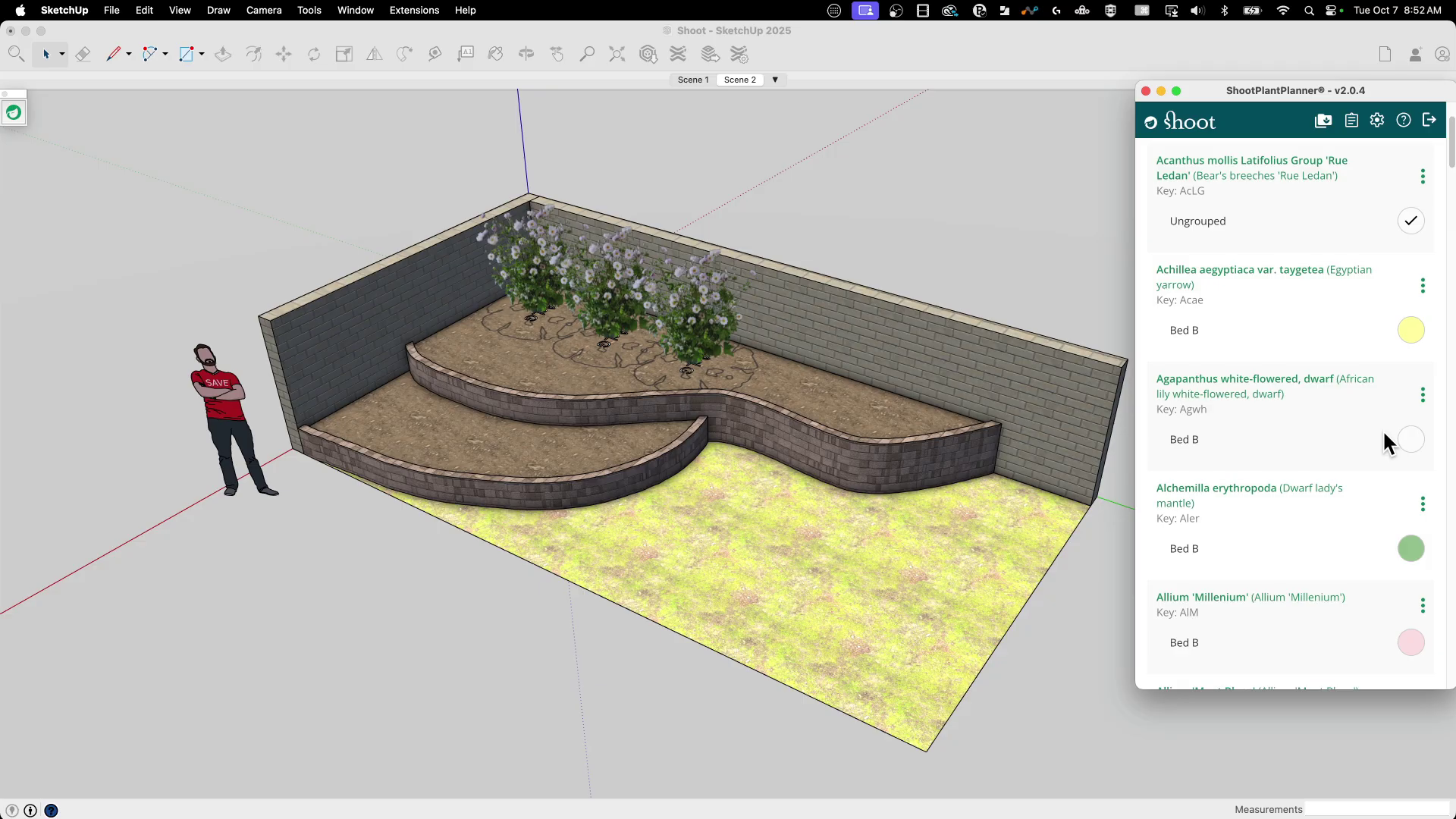
click(1411, 439)
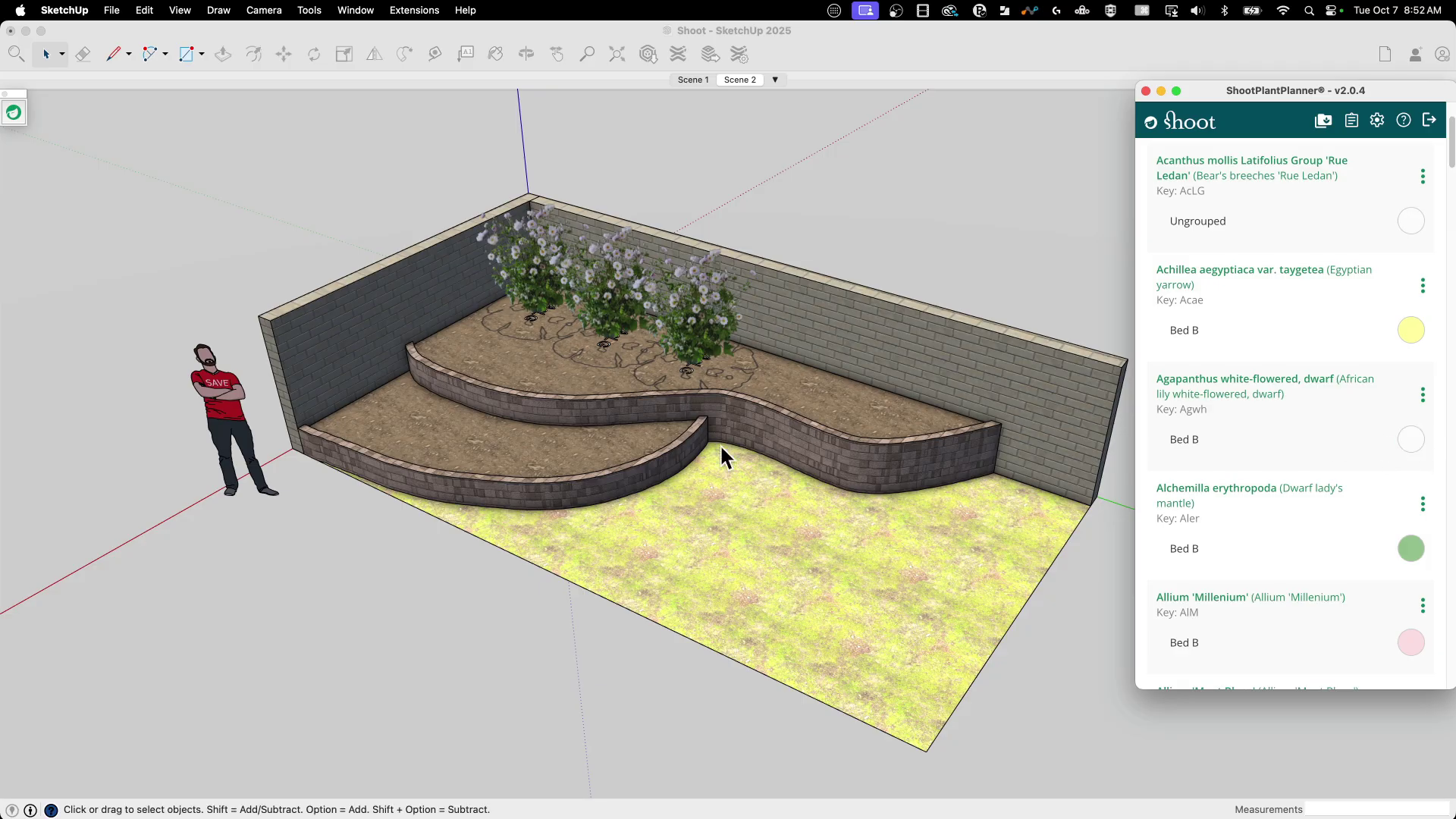
click(568, 440)
middle_drag(464, 485, 506, 542)
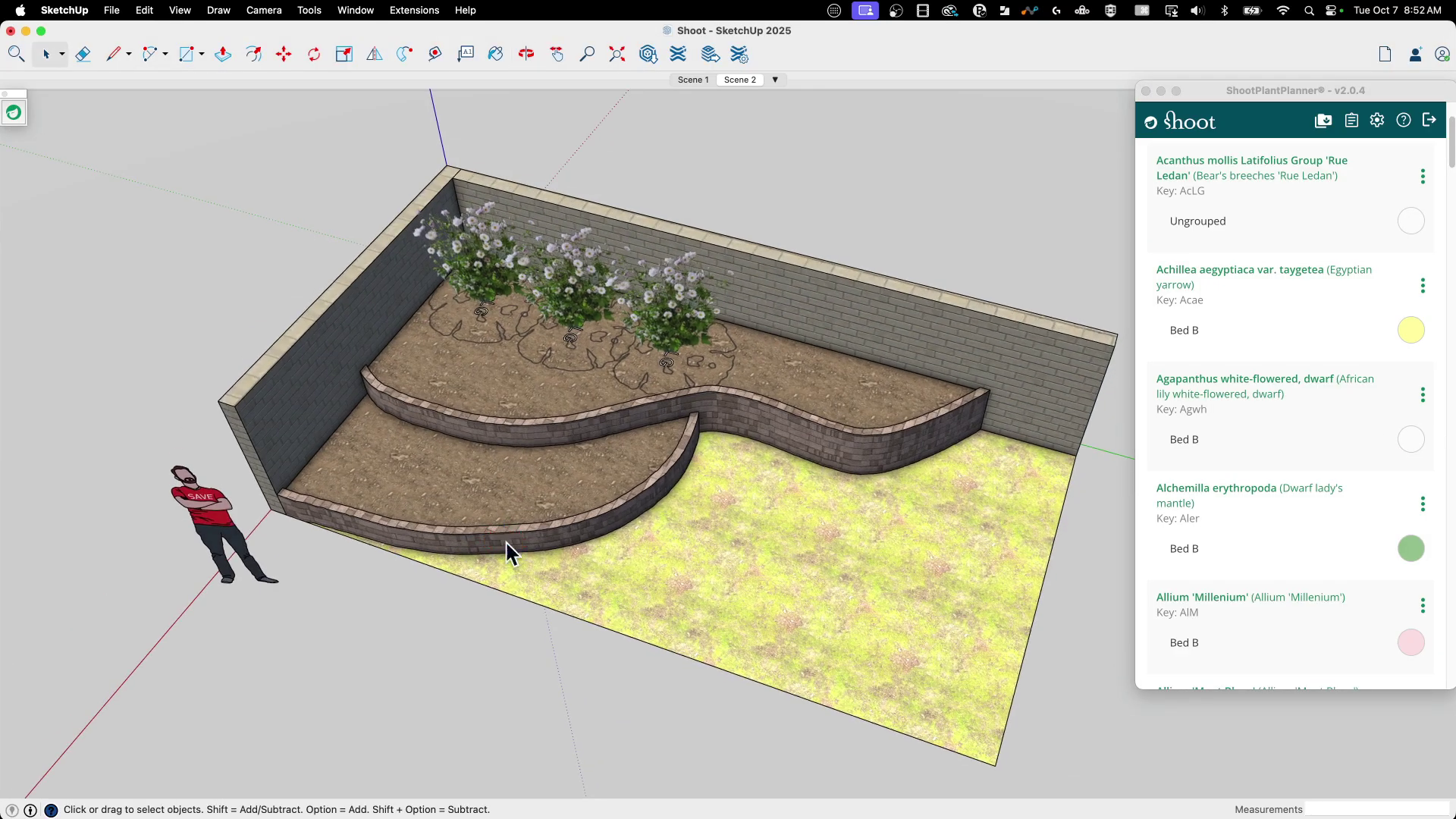
click(1411, 439)
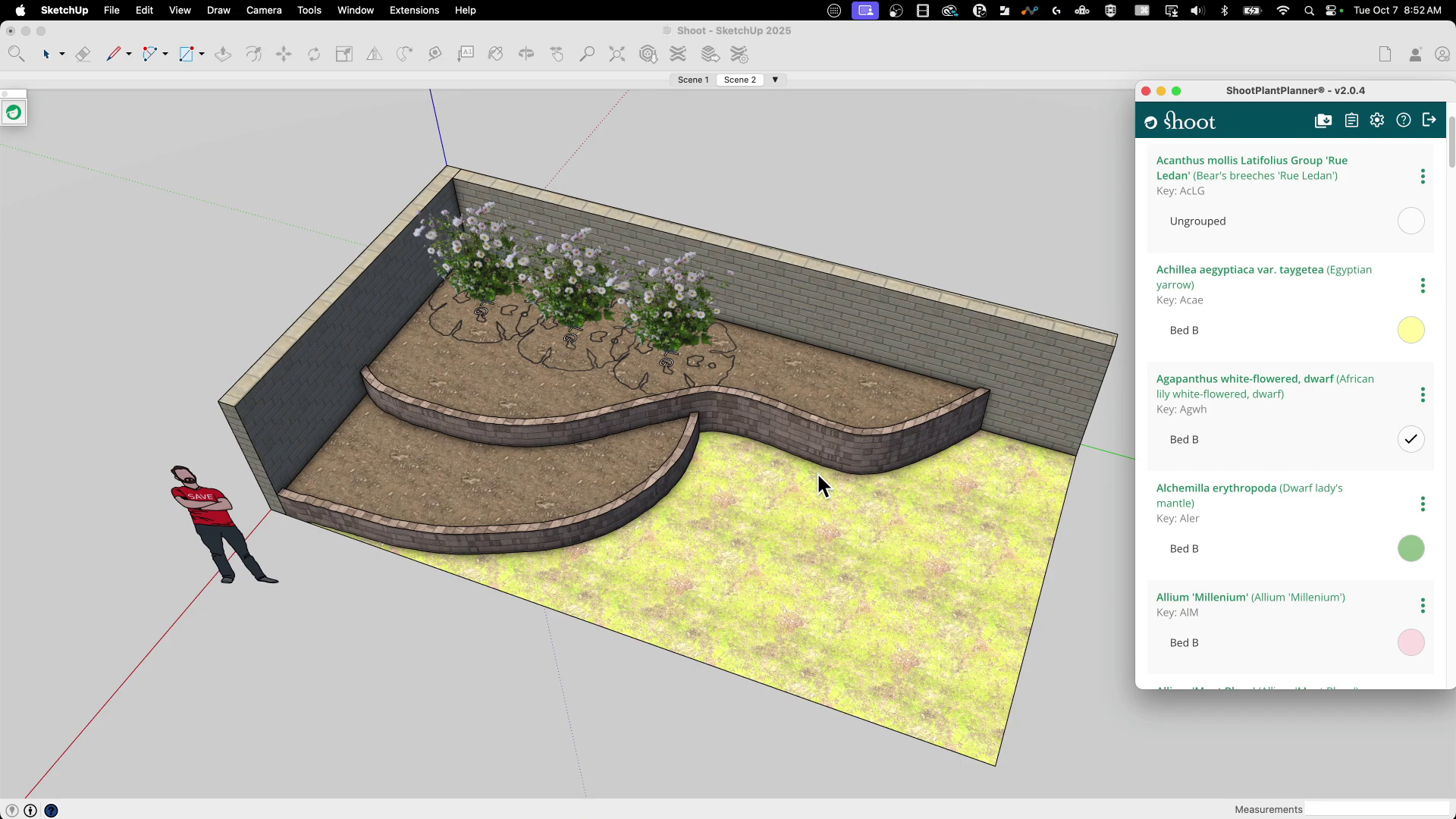
scroll(387, 380, up, 2)
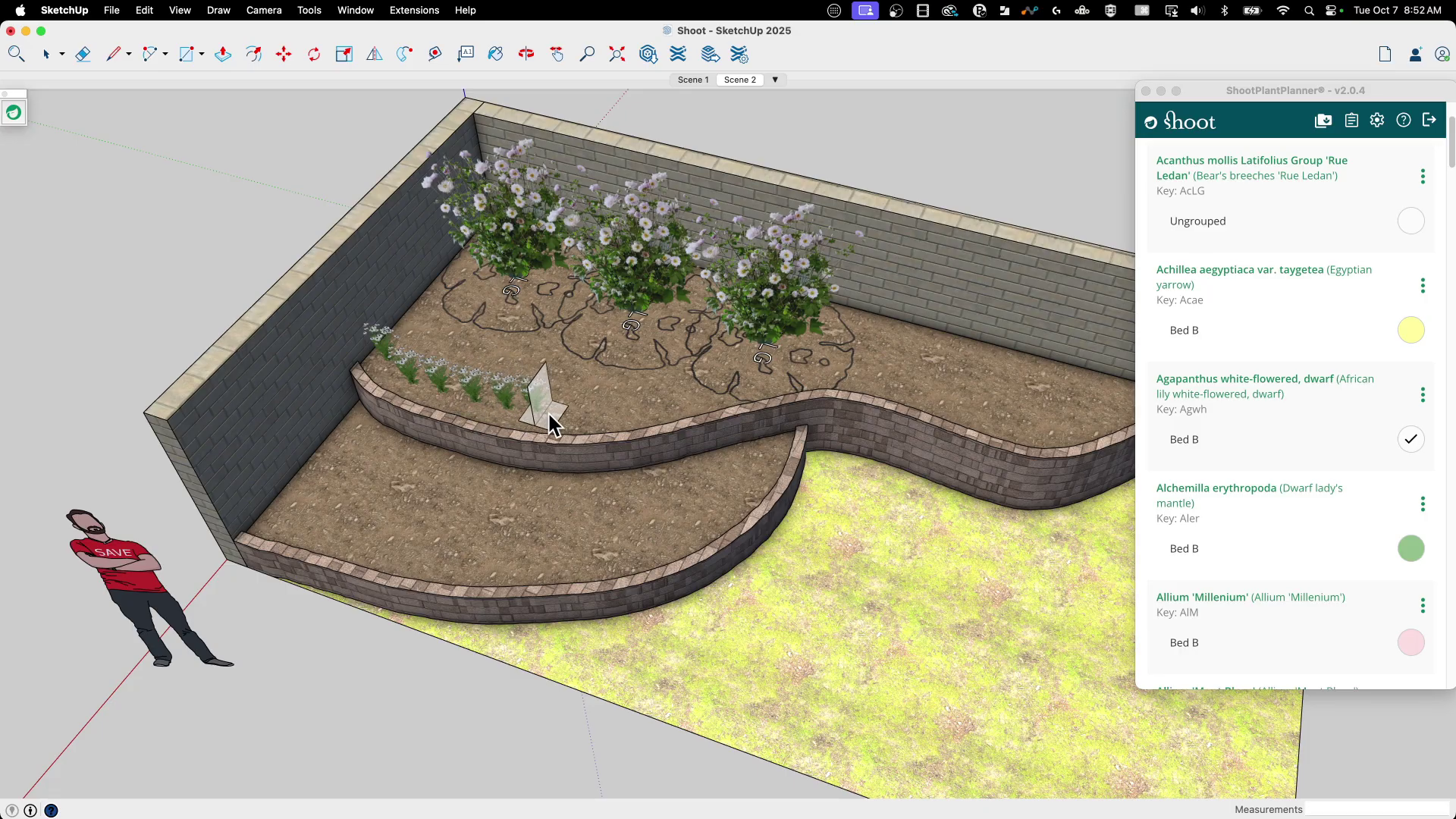
click(602, 408)
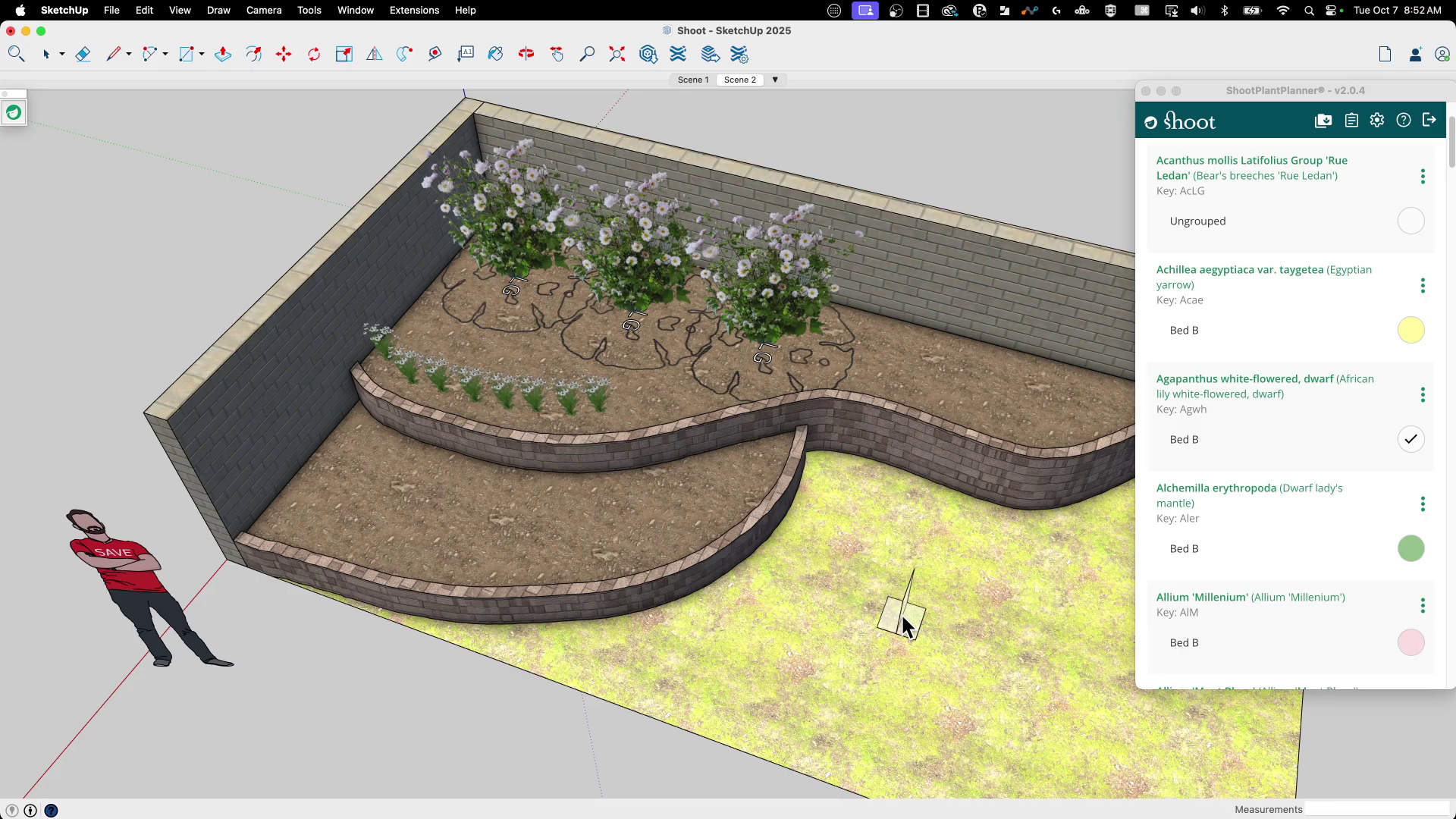
middle_drag(904, 618, 1017, 303)
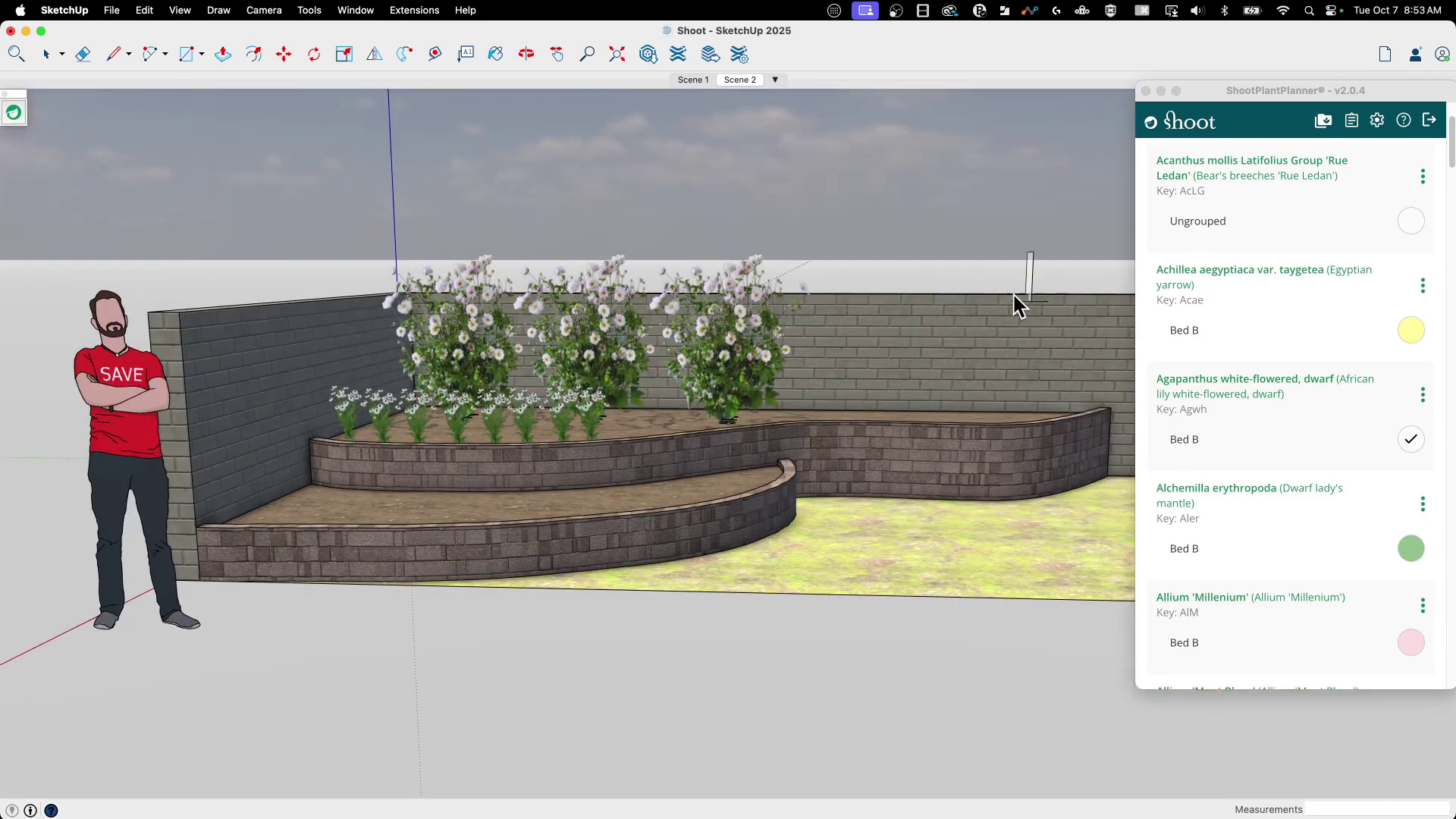
click(691, 79)
scroll(407, 416, up, 6)
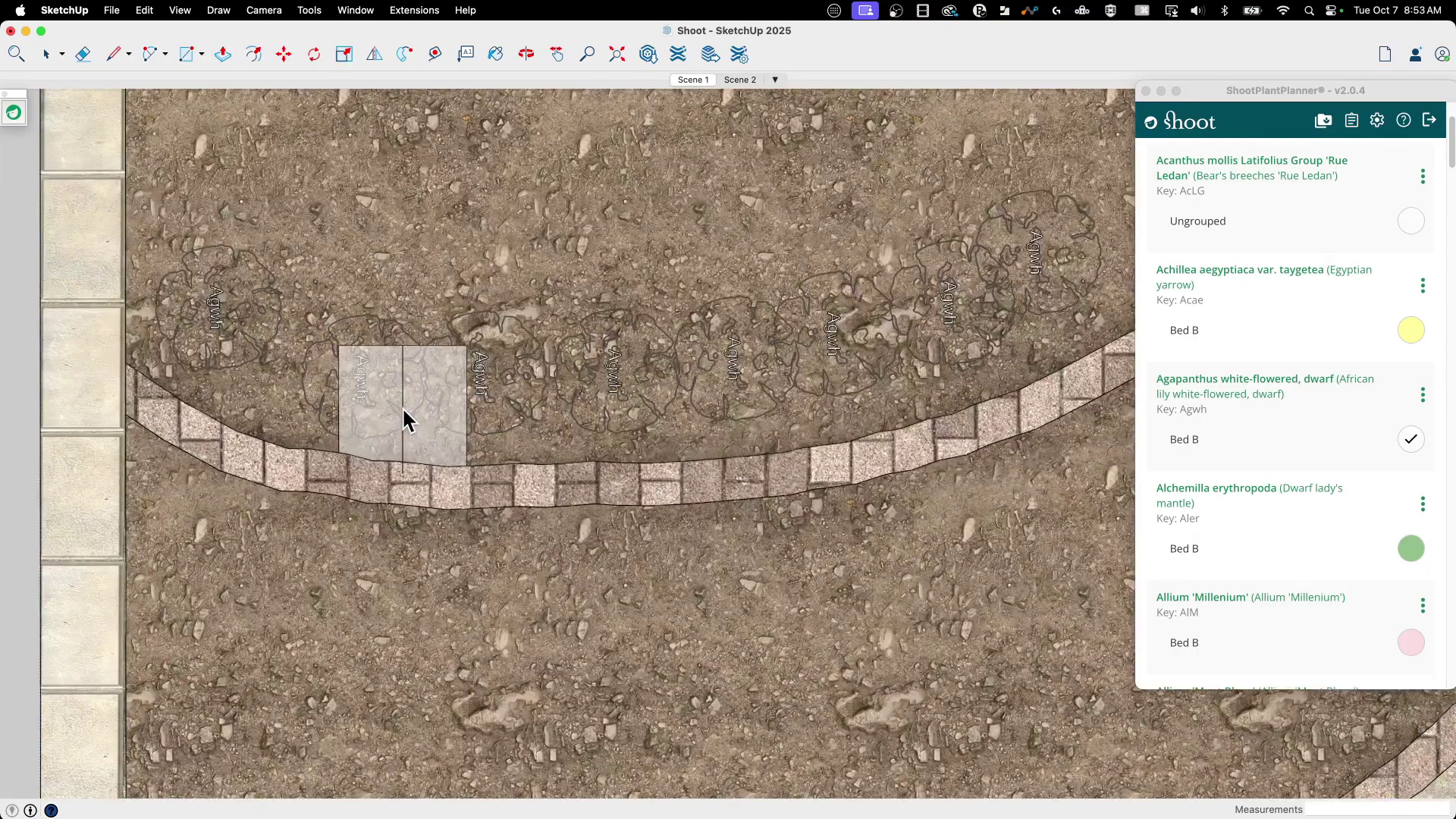
scroll(379, 400, down, 10)
middle_drag(390, 406, 831, 313)
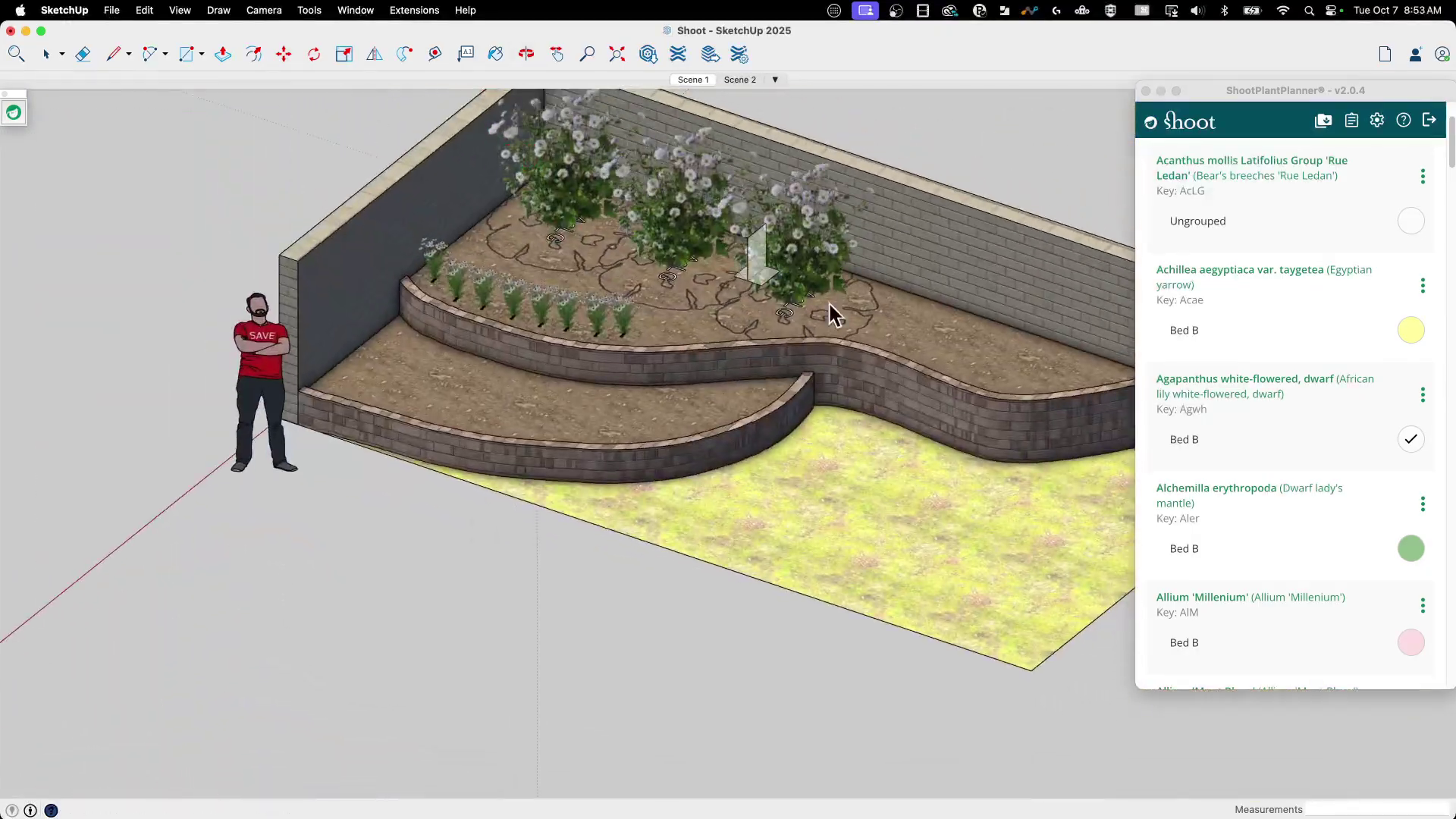
- Place eight Alchemilla erythropoda along the back edge of the lower raised bed and check their plan symbols in Scene 1
scroll(1301, 411, down, 3)
scroll(1363, 477, down, 1)
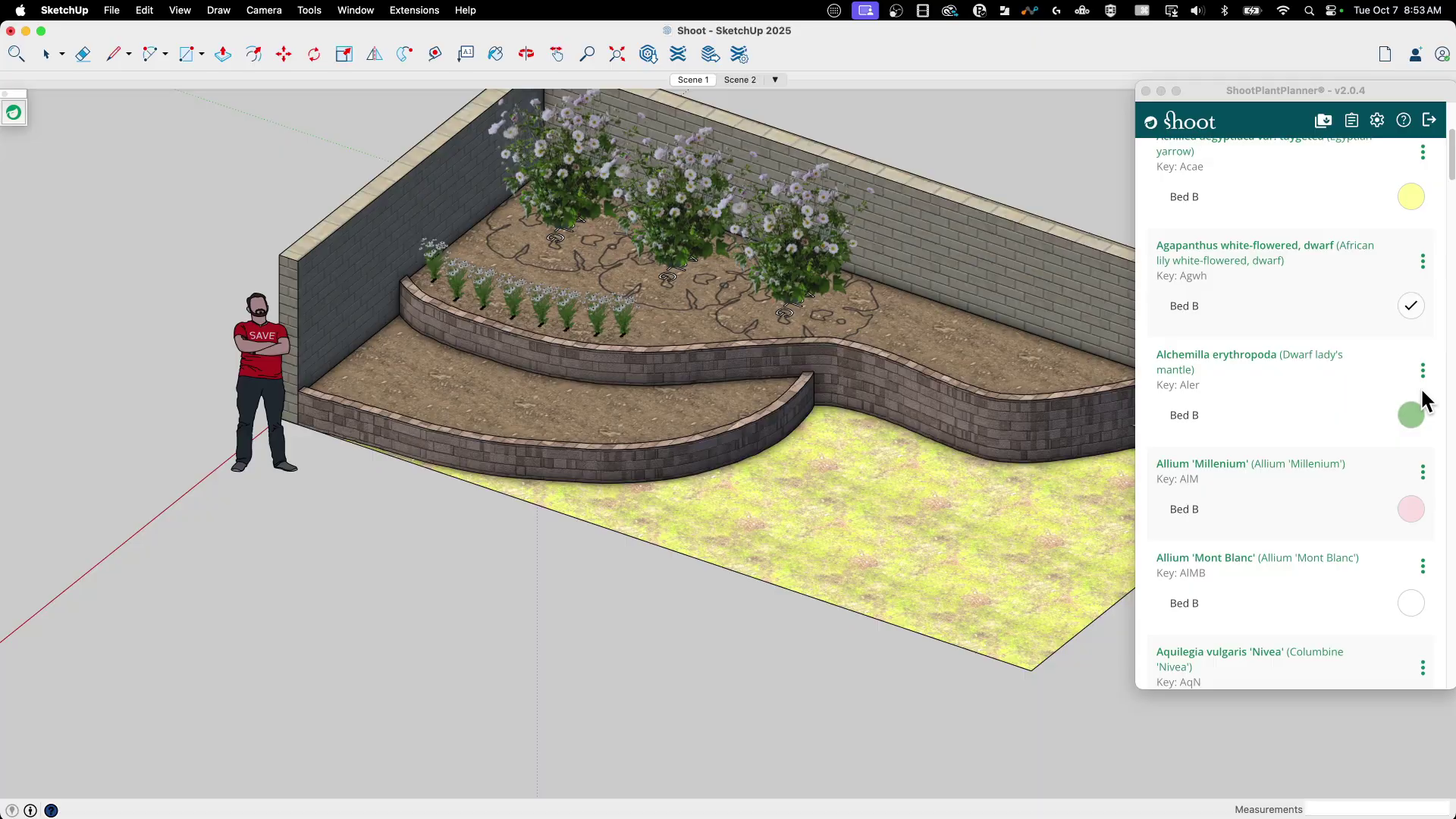
click(1412, 411)
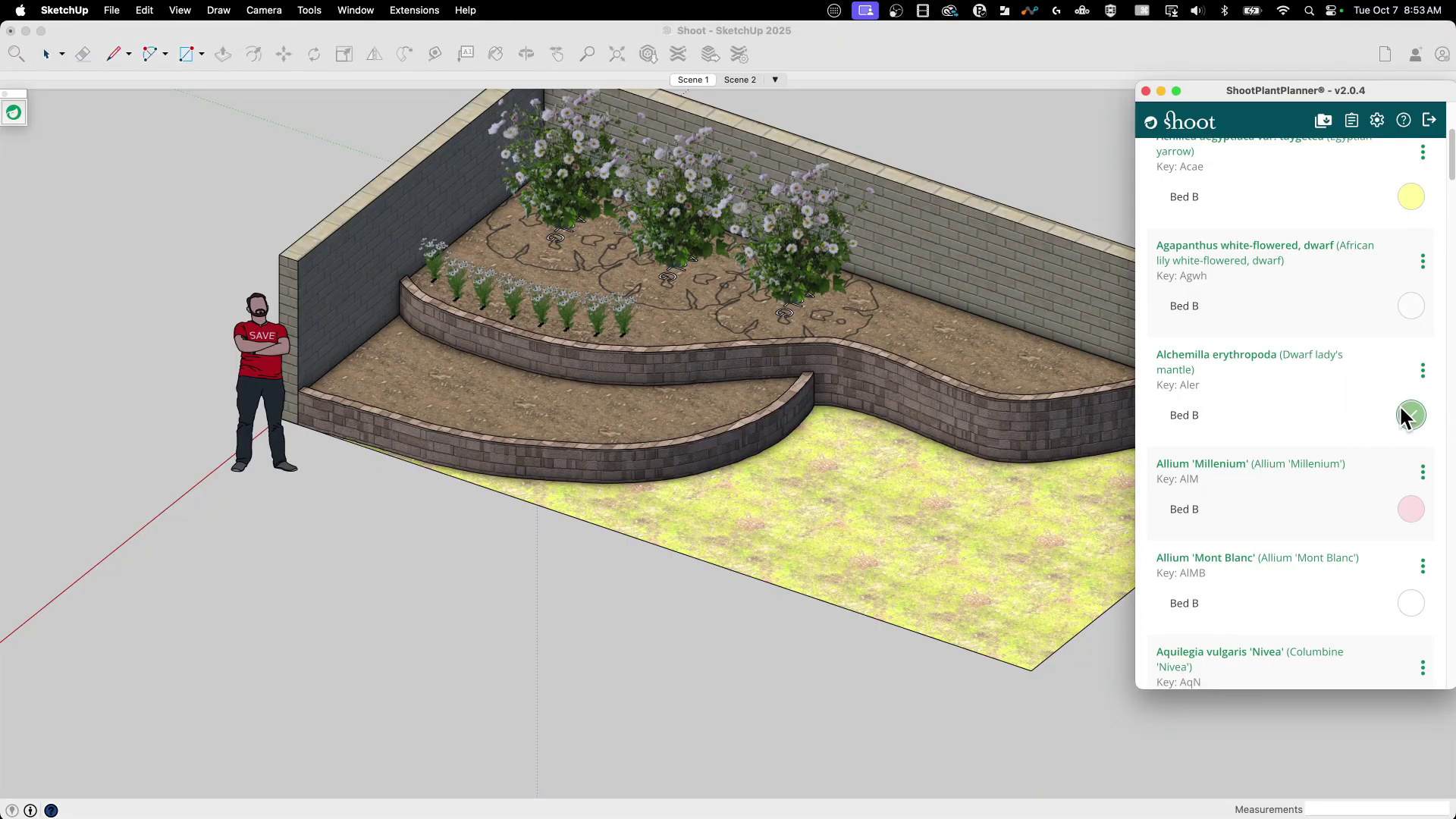
mouse_move(902, 334)
middle_down()
mouse_move(962, 412)
mouse_move(910, 299)
middle_up()
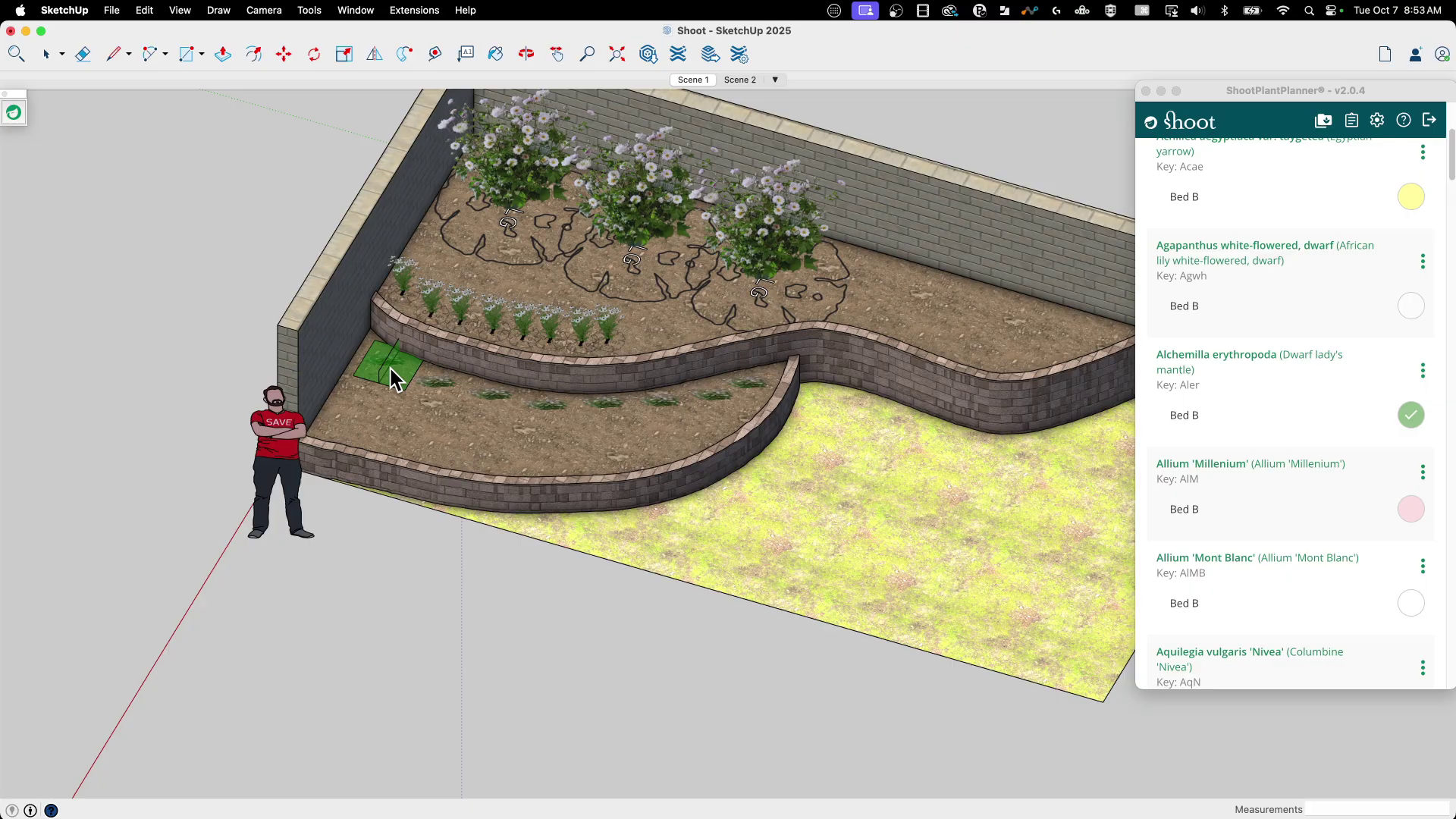
middle_drag(880, 498, 679, 311)
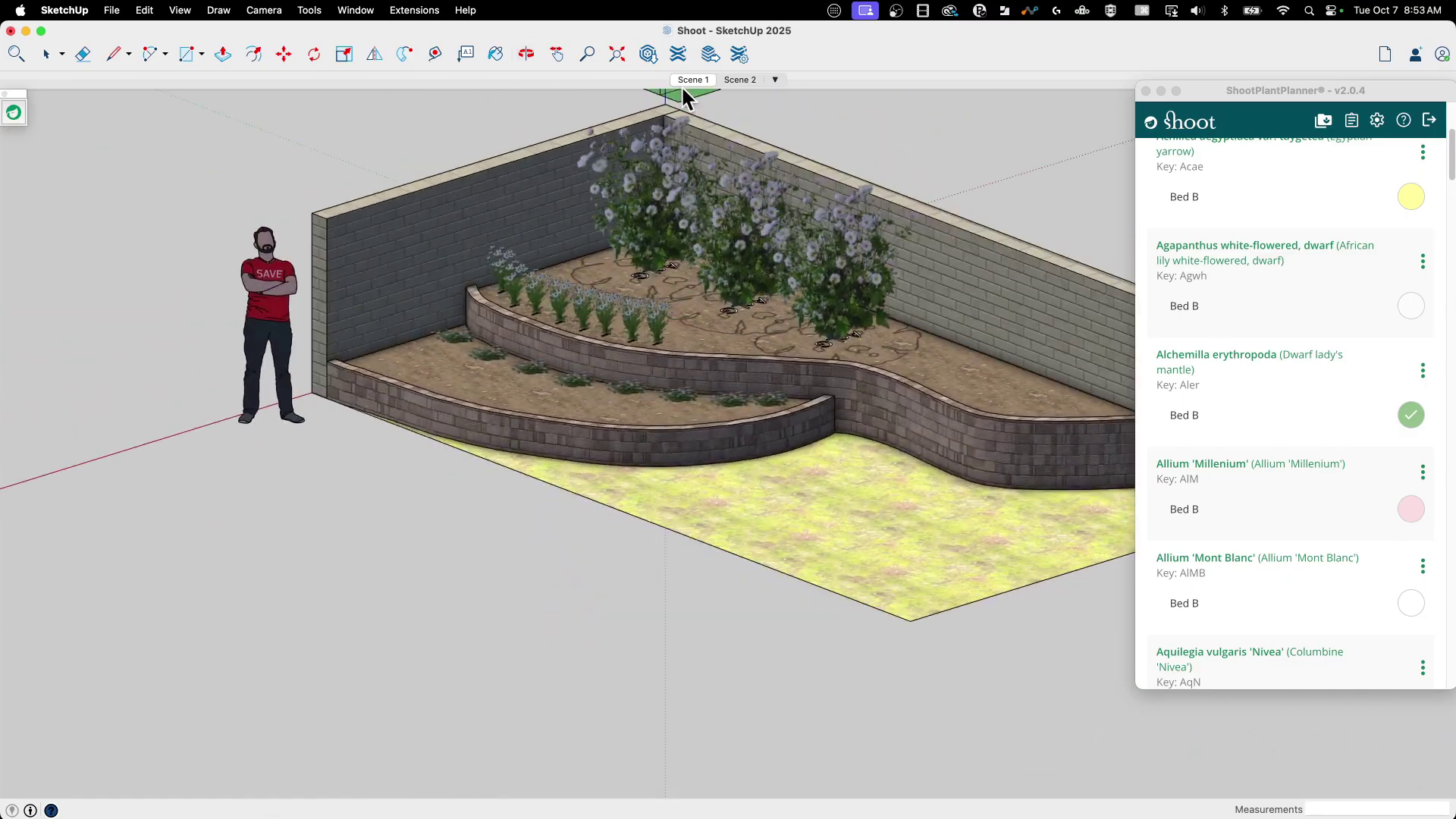
click(686, 80)
scroll(647, 526, up, 6)
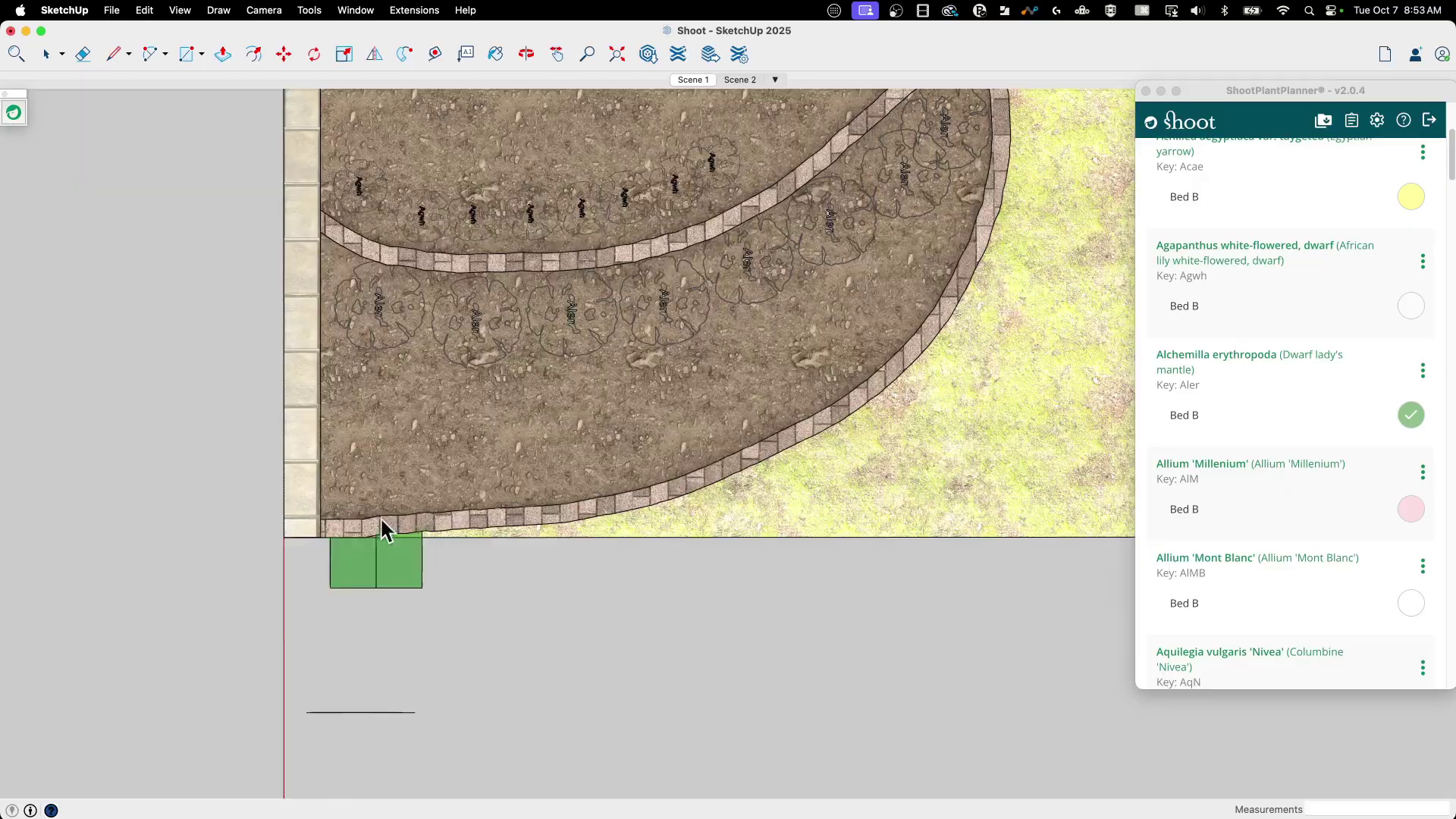
scroll(512, 350, up, 1)
scroll(97, 382, down, 6)
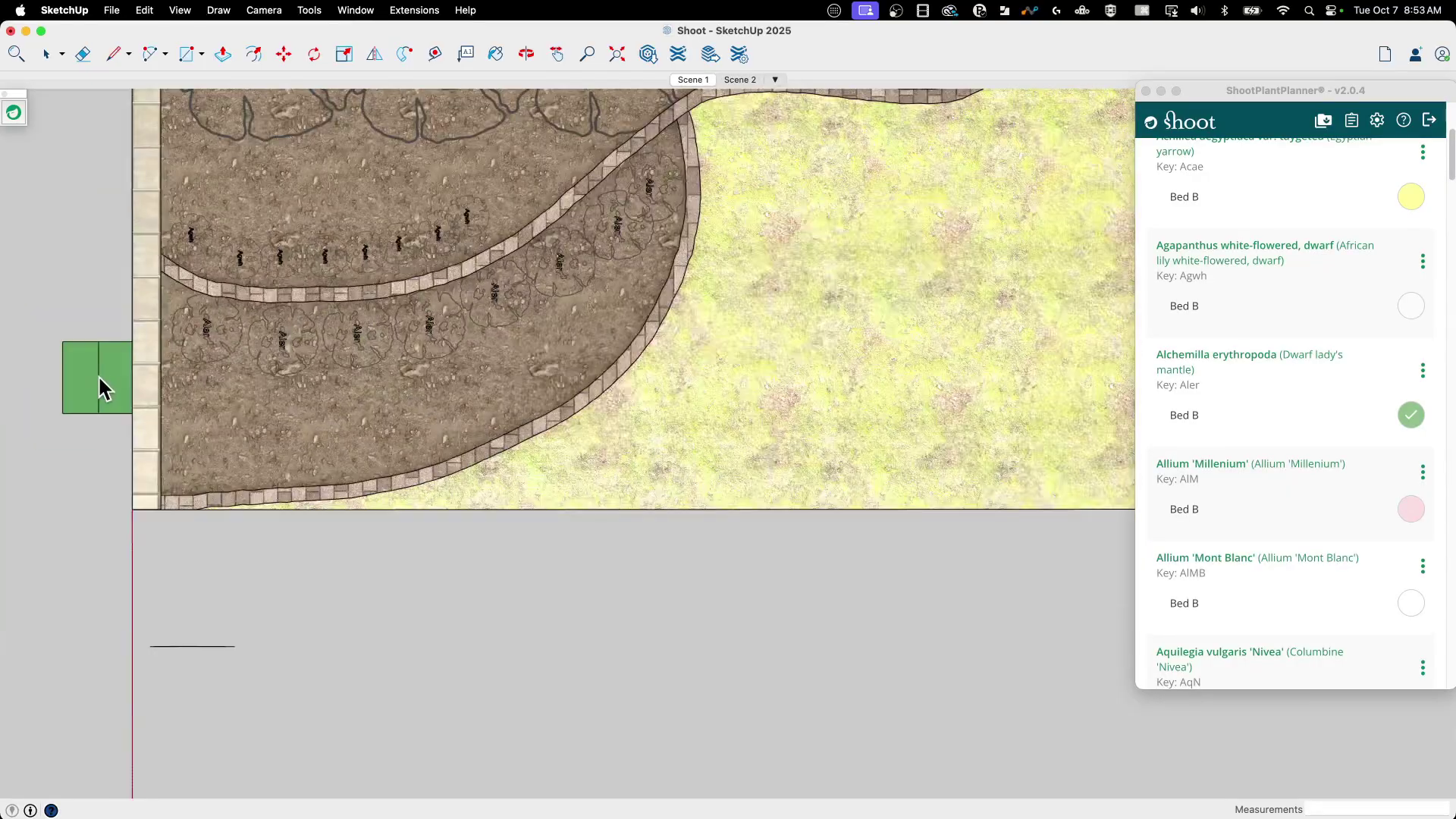
middle_drag(888, 577, 758, 250)
middle_drag(785, 731, 617, 496)
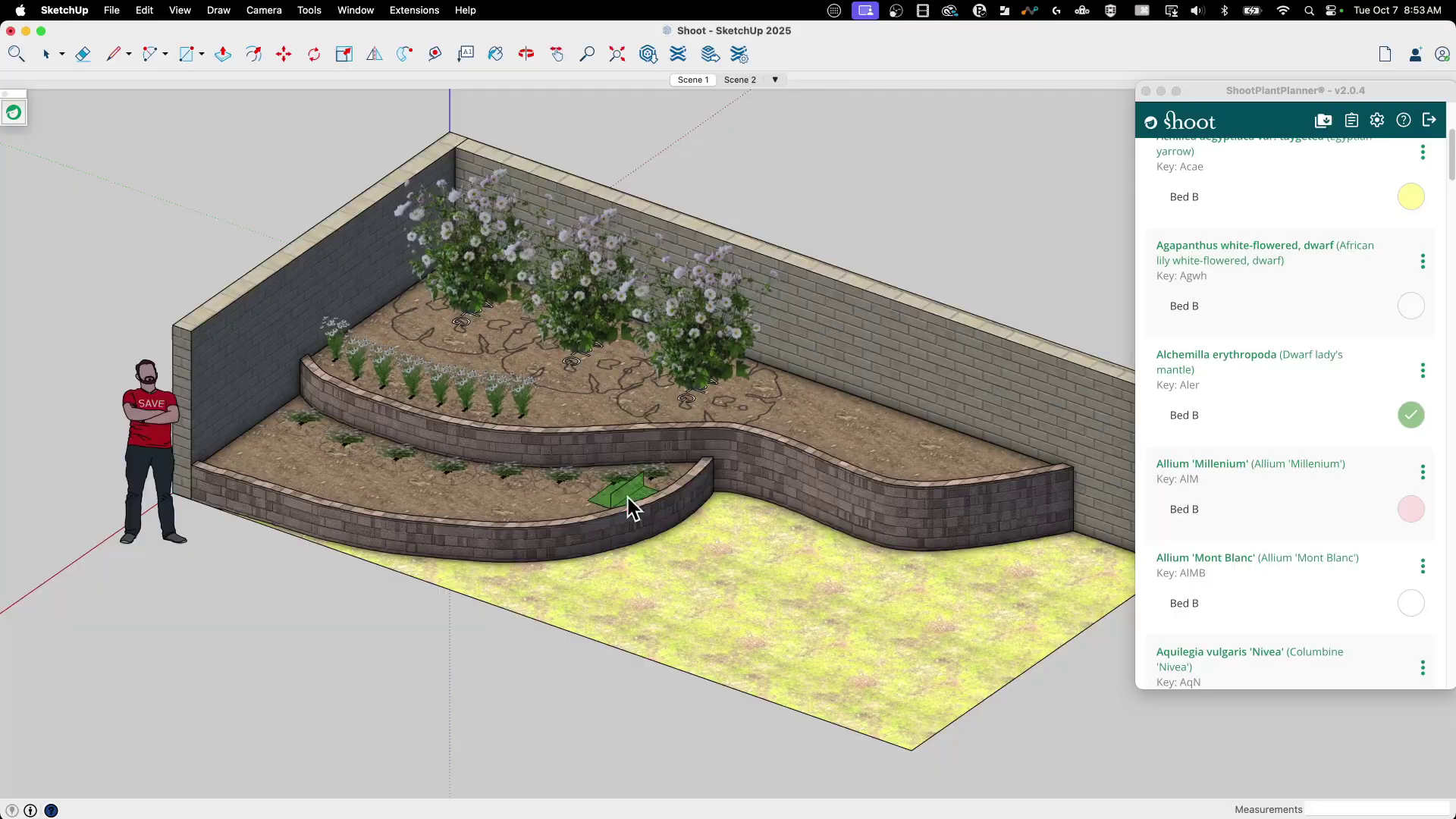
- Place Allium 'Millenium': four at the lower bed's front, five behind the Agapanthus, and six along the back wall beyond the Acanthus
click(1415, 520)
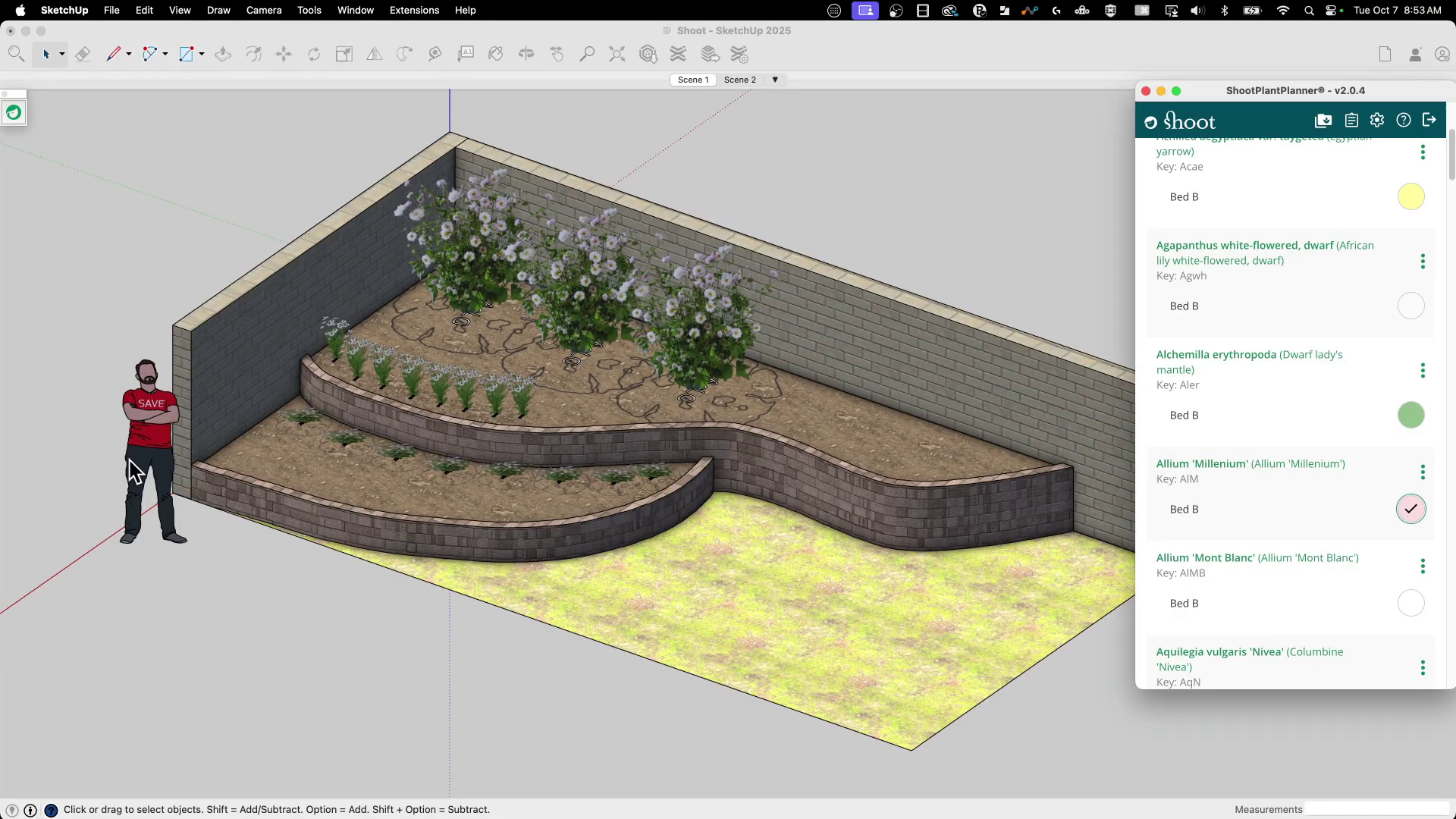
middle_drag(260, 463, 253, 500)
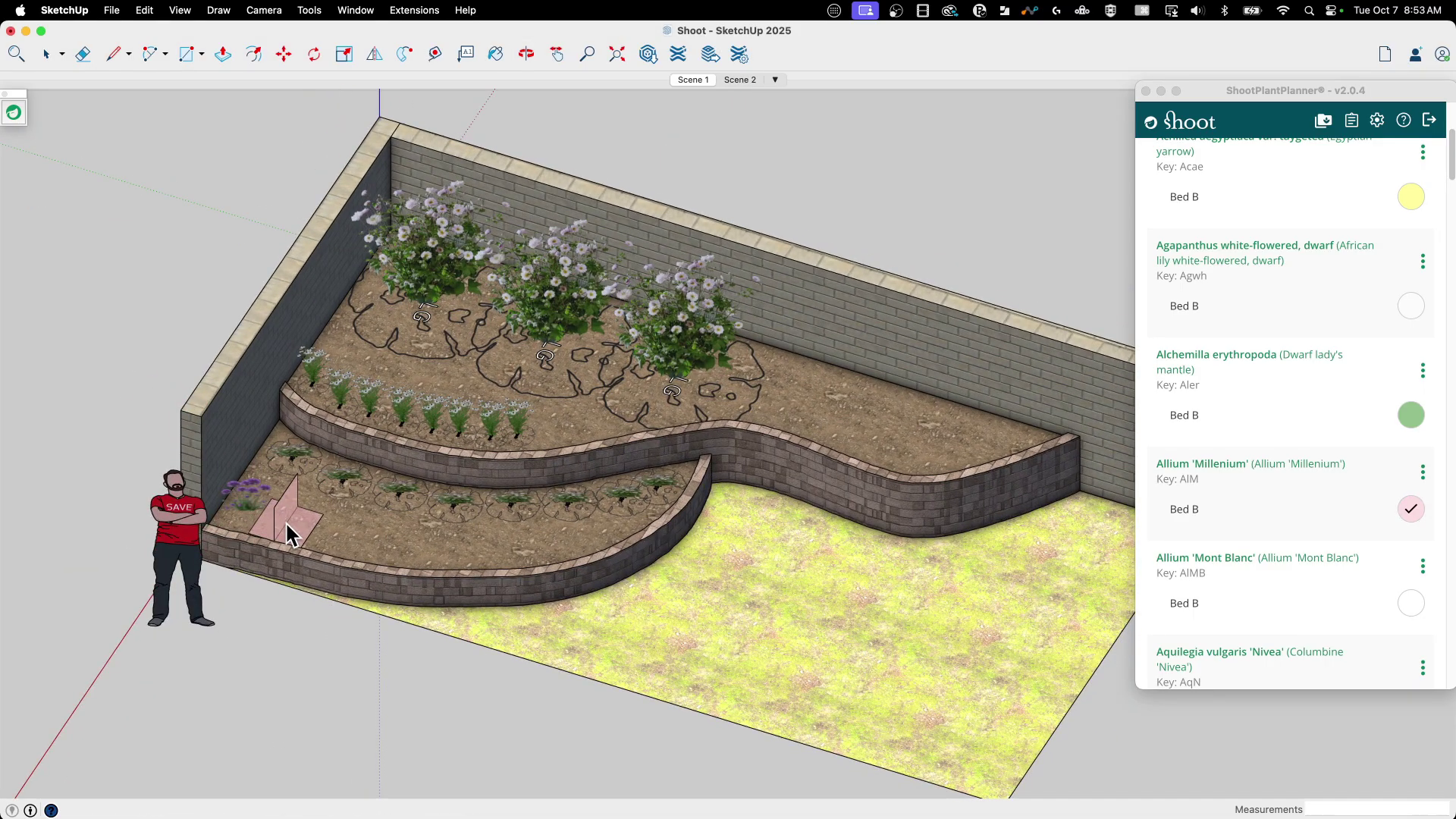
click(326, 530)
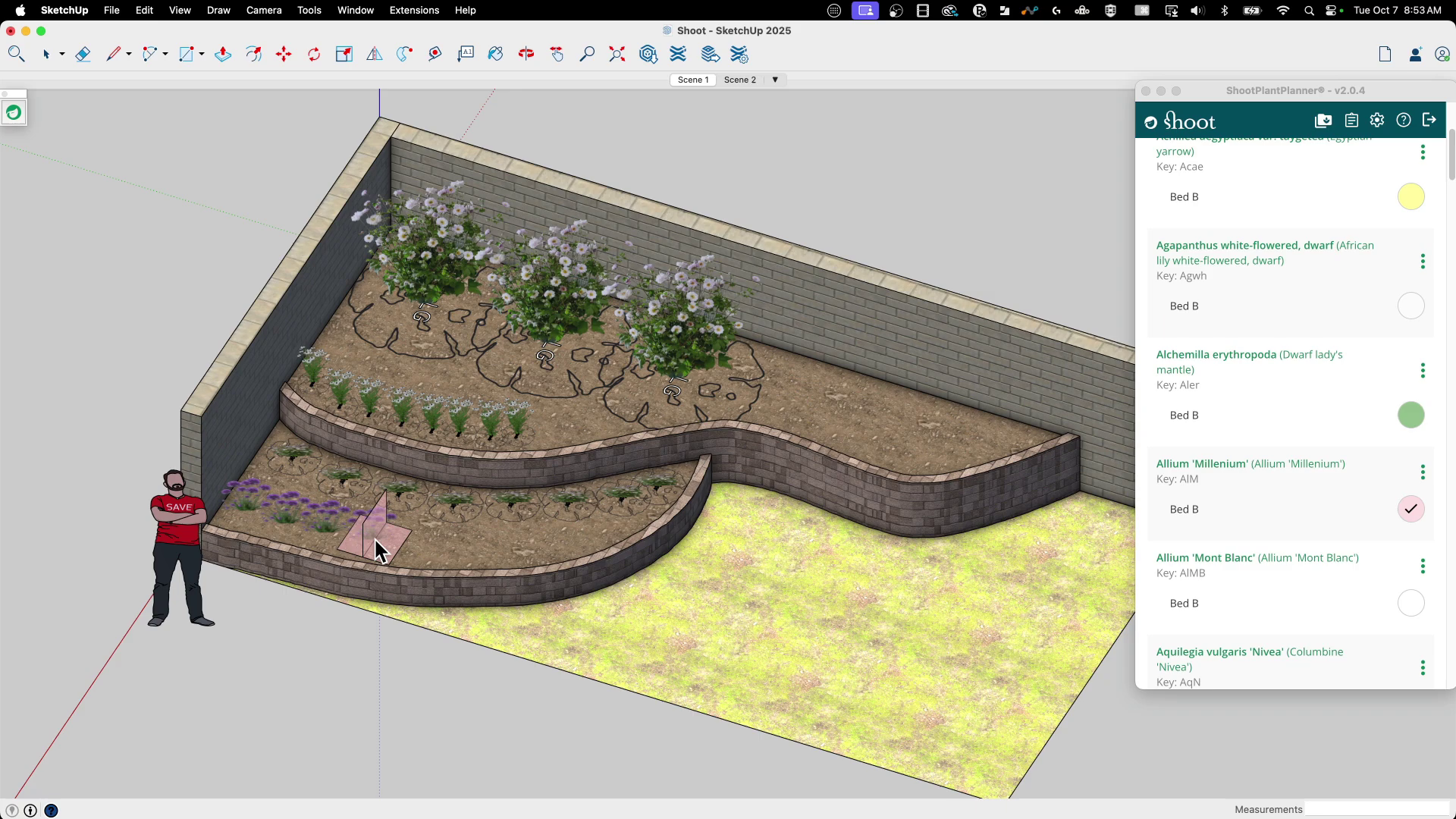
click(345, 341)
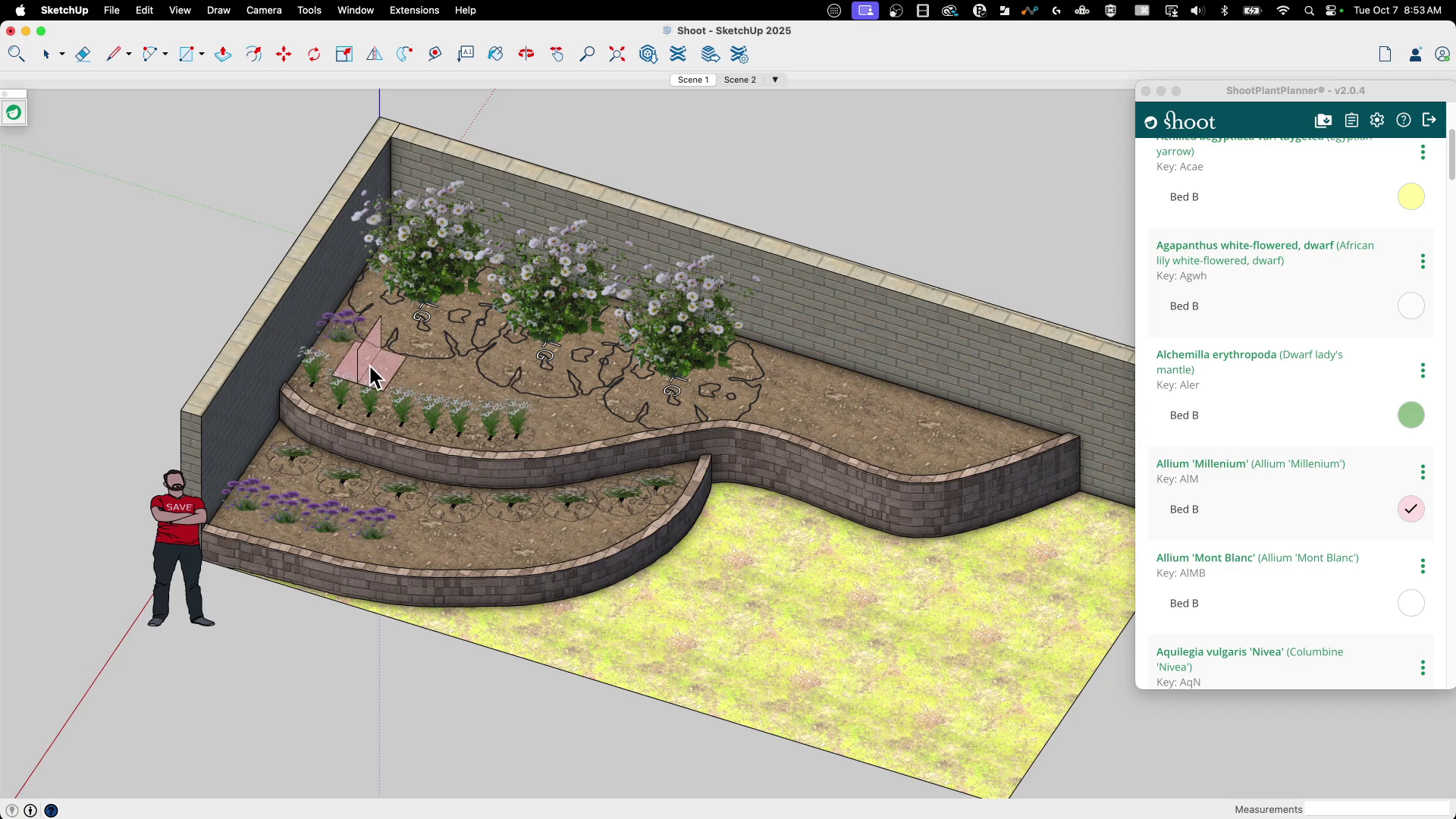
click(461, 380)
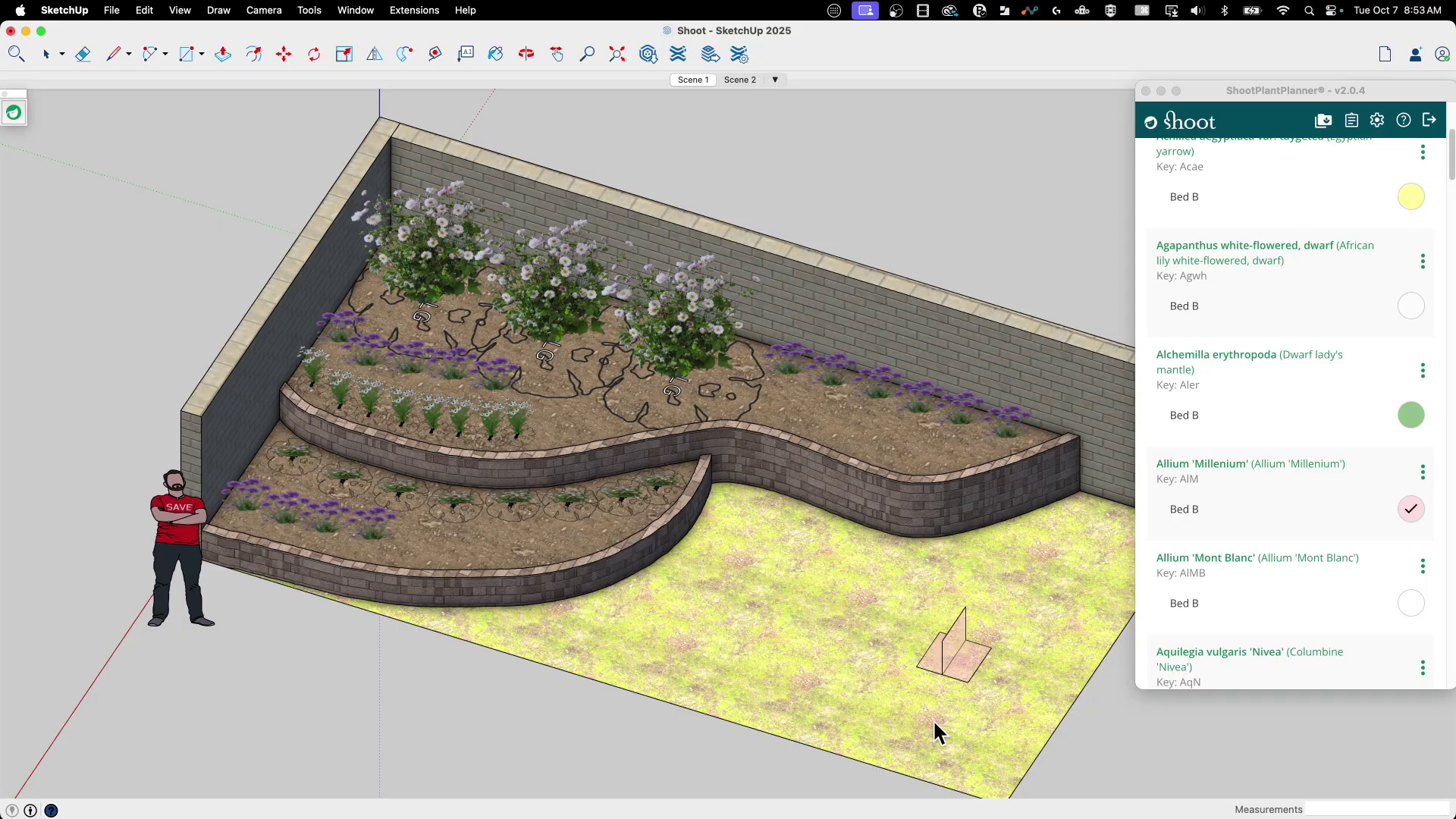
- Examine the keyed plan symbols of all placed plants in Scene 1 and end the Allium 'Millenium' placement
mouse_move(921, 759)
middle_down()
mouse_move(822, 549)
mouse_move(698, 442)
mouse_move(696, 544)
mouse_move(1020, 502)
middle_up()
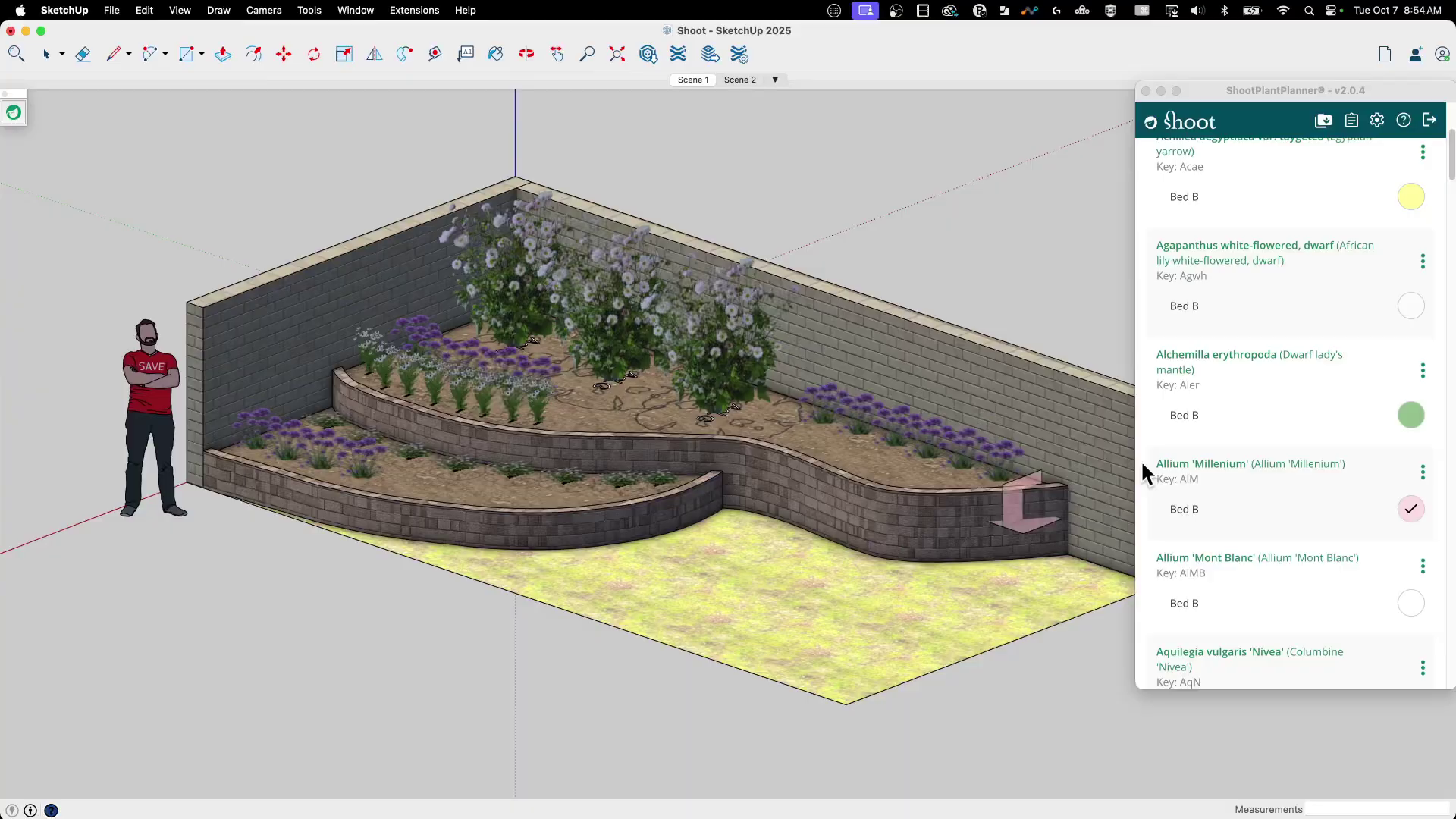
click(700, 85)
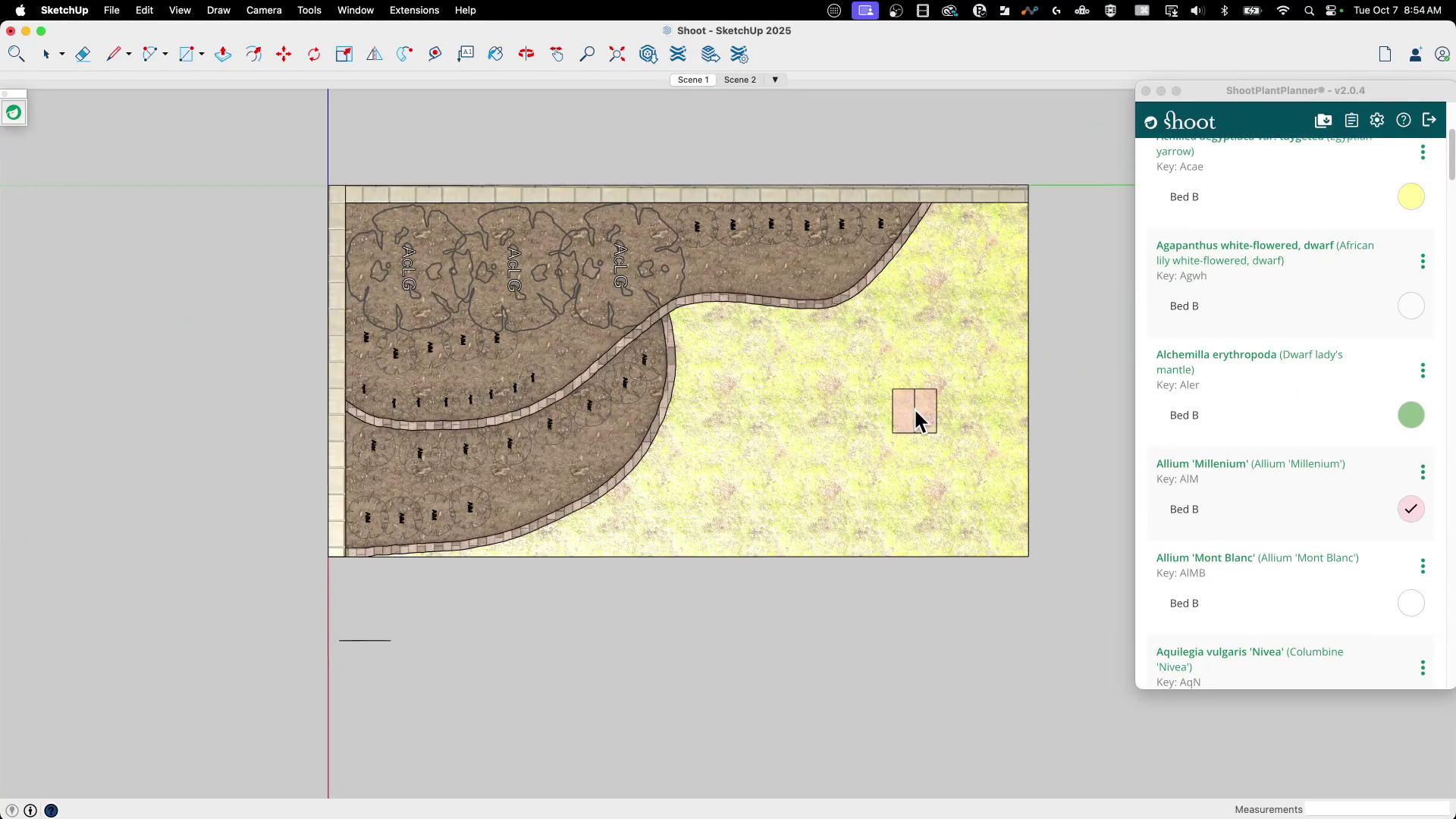
scroll(228, 367, up, 3)
scroll(182, 653, down, 2)
scroll(493, 283, down, 1)
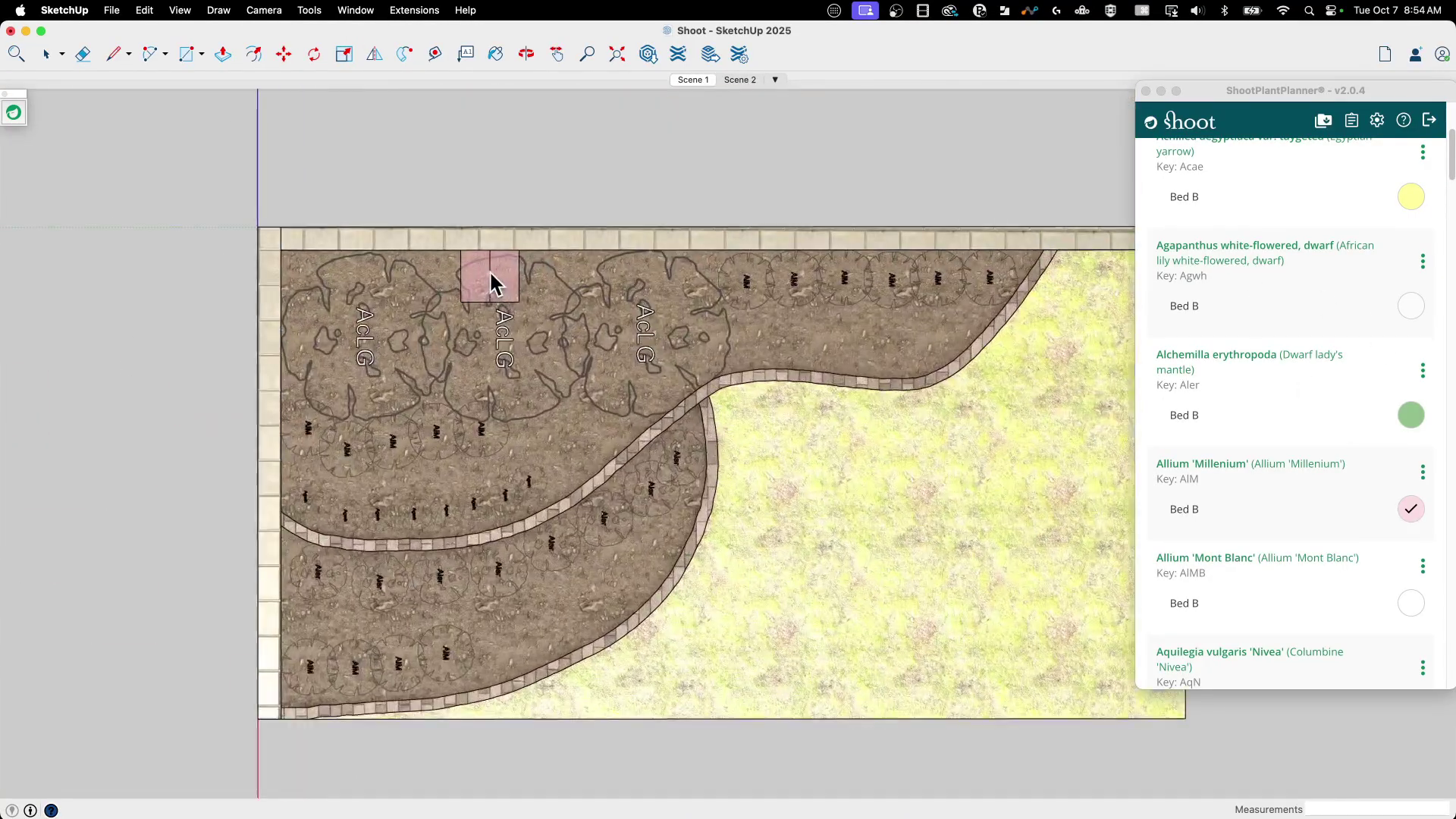
scroll(351, 303, up, 2)
scroll(402, 260, down, 2)
scroll(351, 299, up, 2)
scroll(475, 140, down, 2)
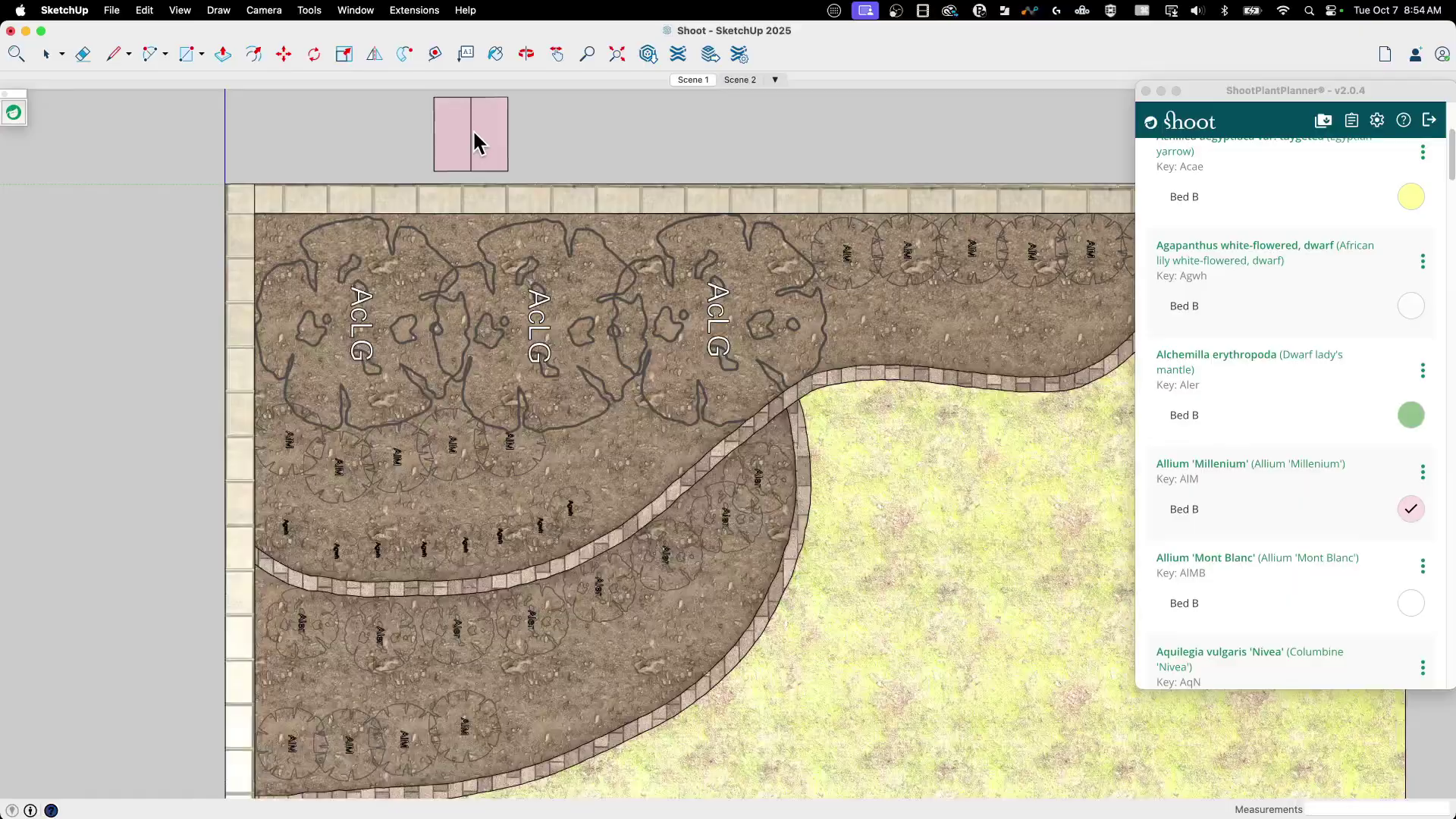
scroll(481, 152, up, 1)
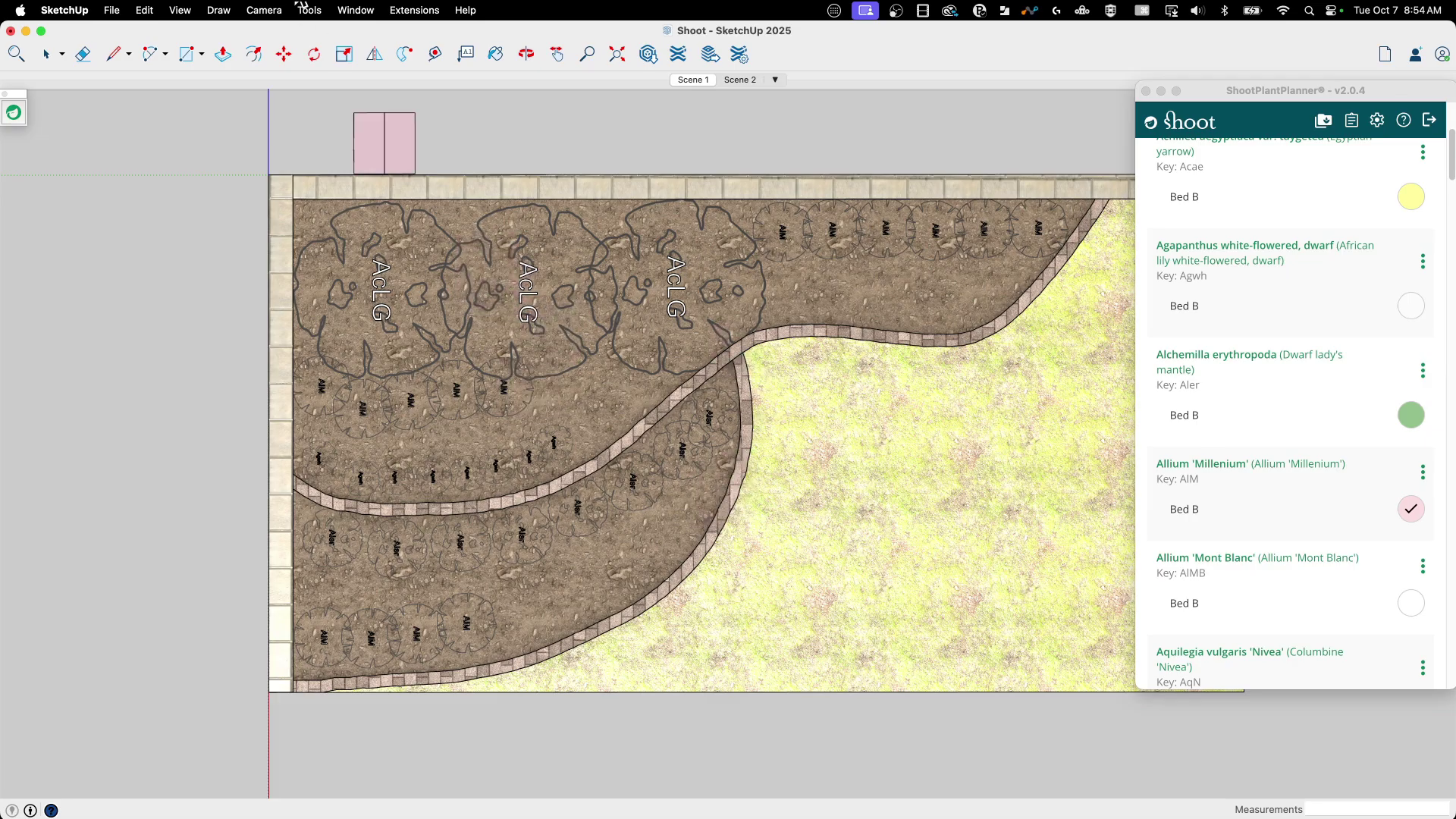
key(space)
scroll(408, 317, down, 1)
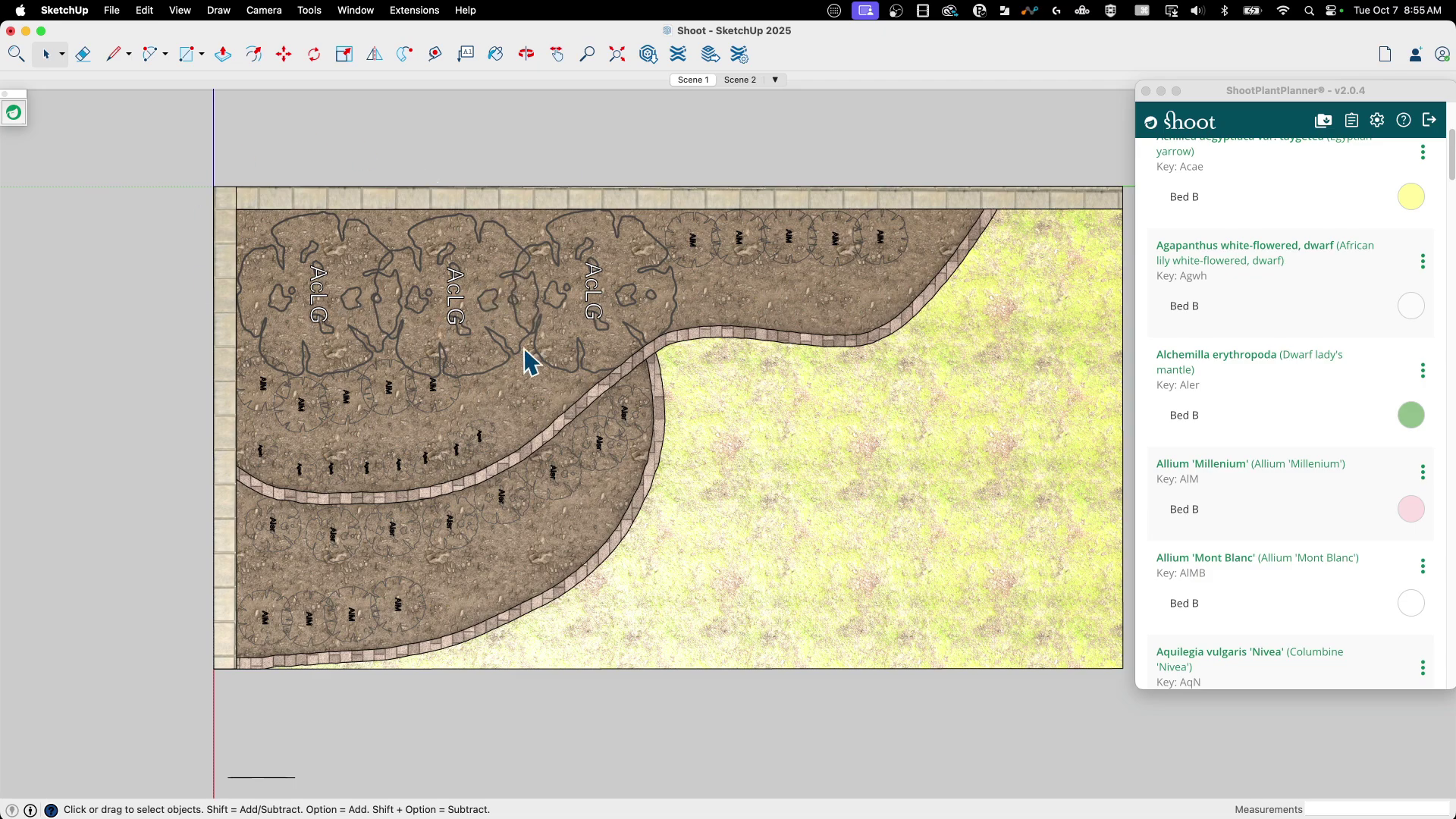
- Return to Scene 2 and place three Allium 'Mont Blanc': by the lower bed's side wall, in the upper bed's corner, and beside the last Acanthus
click(736, 79)
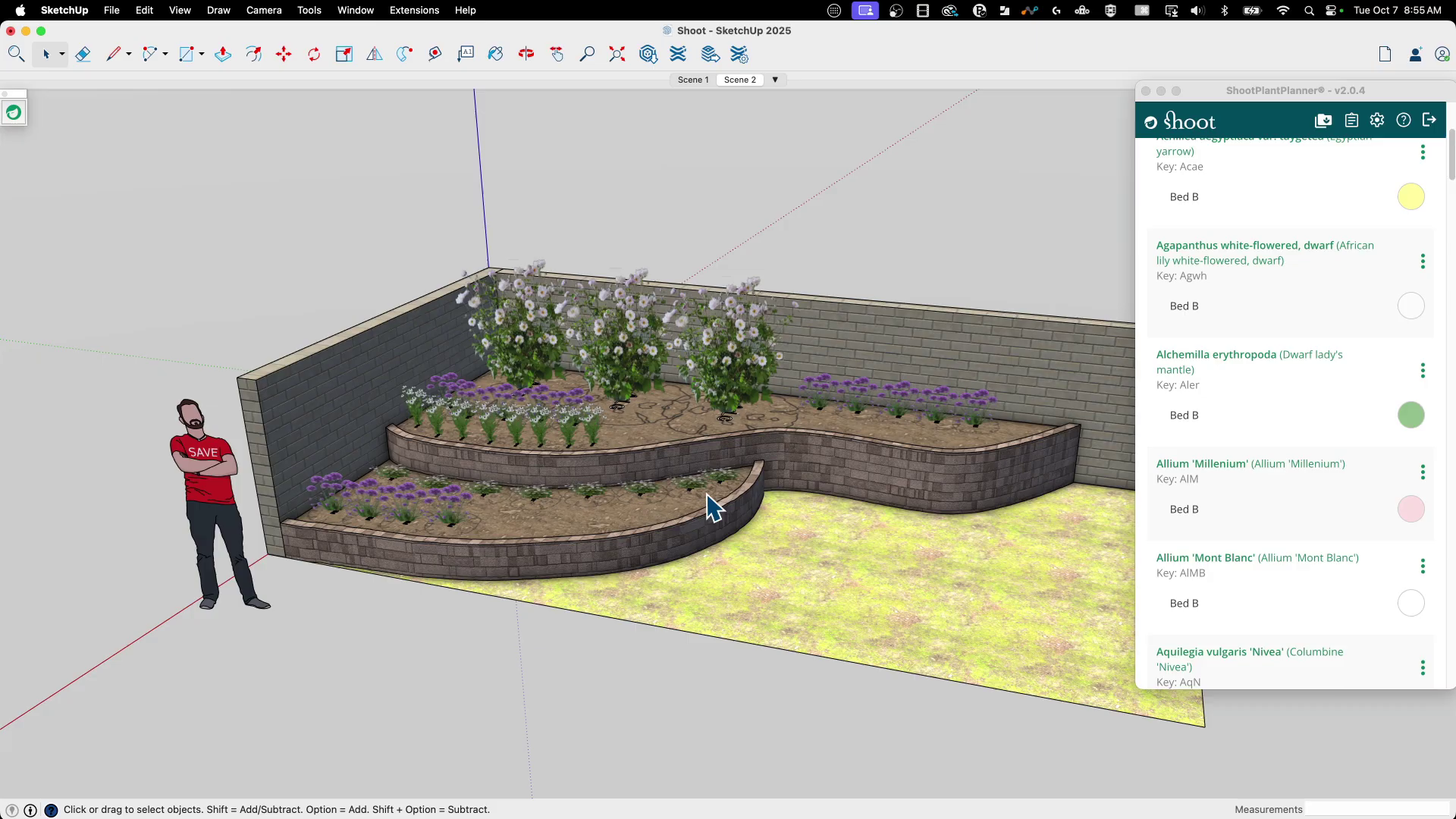
middle_drag(709, 504, 604, 608)
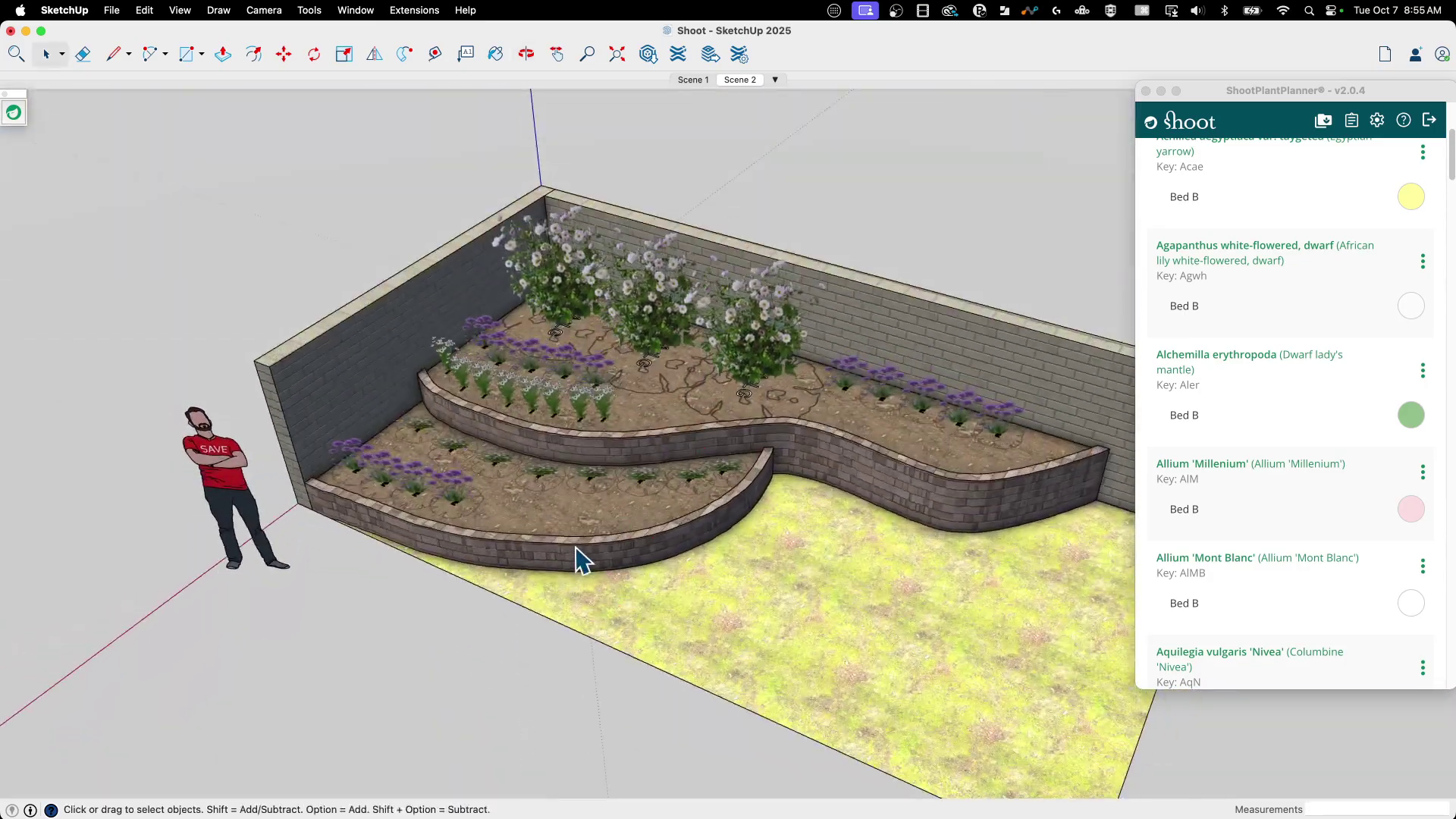
scroll(578, 553, up, 5)
middle_drag(678, 510, 357, 413)
scroll(641, 347, up, 3)
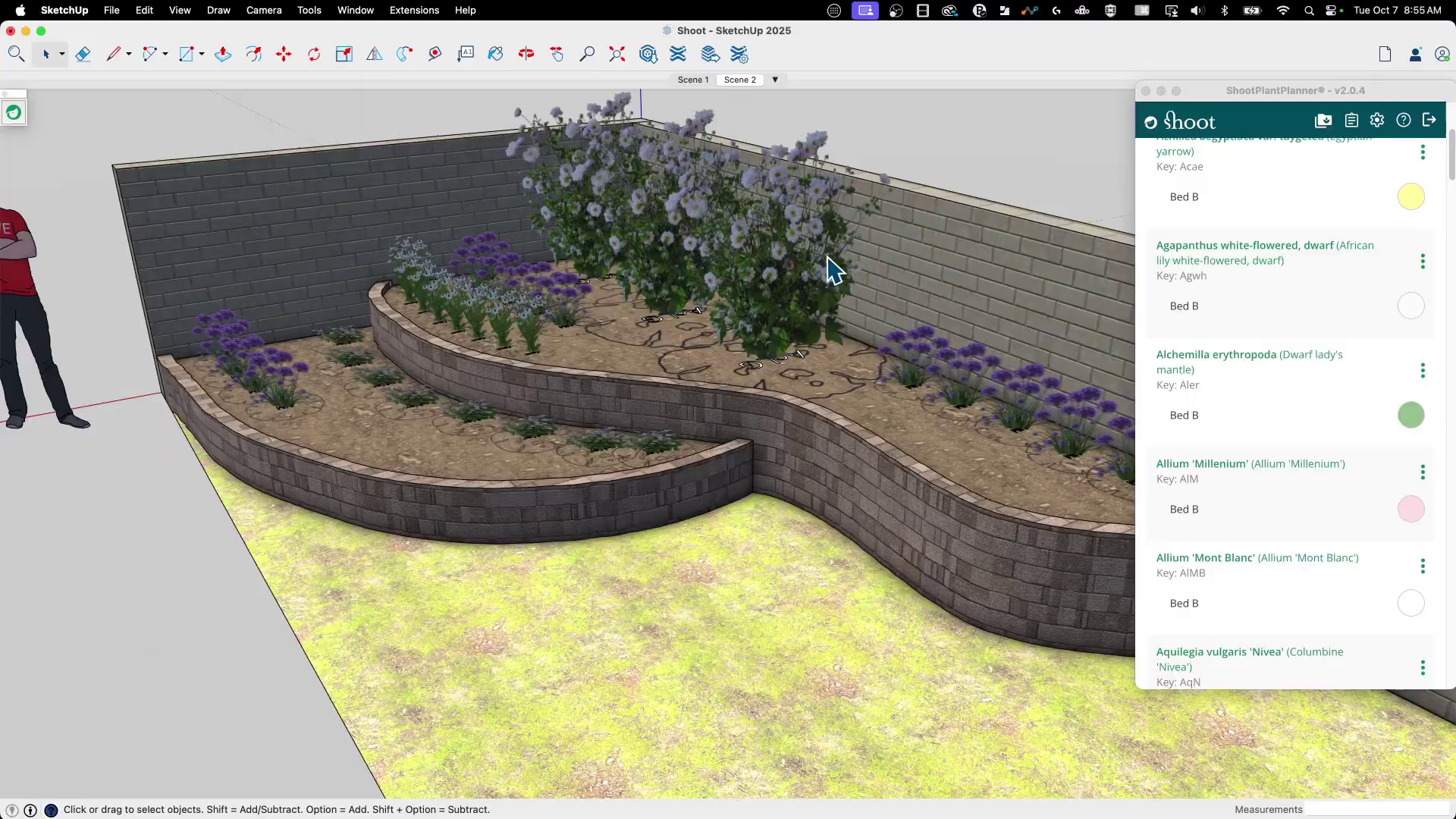
click(1410, 604)
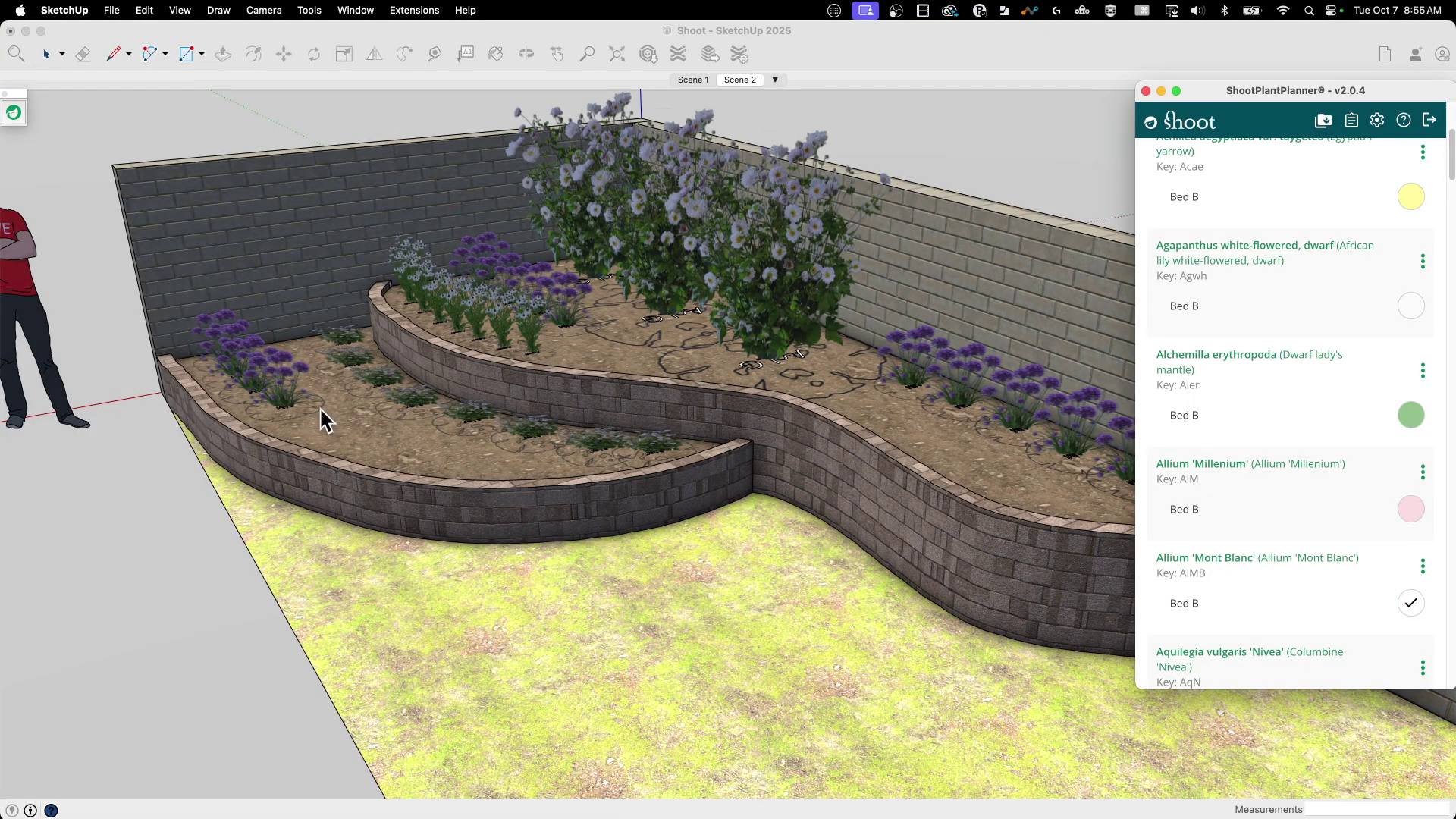
middle_drag(325, 420, 329, 458)
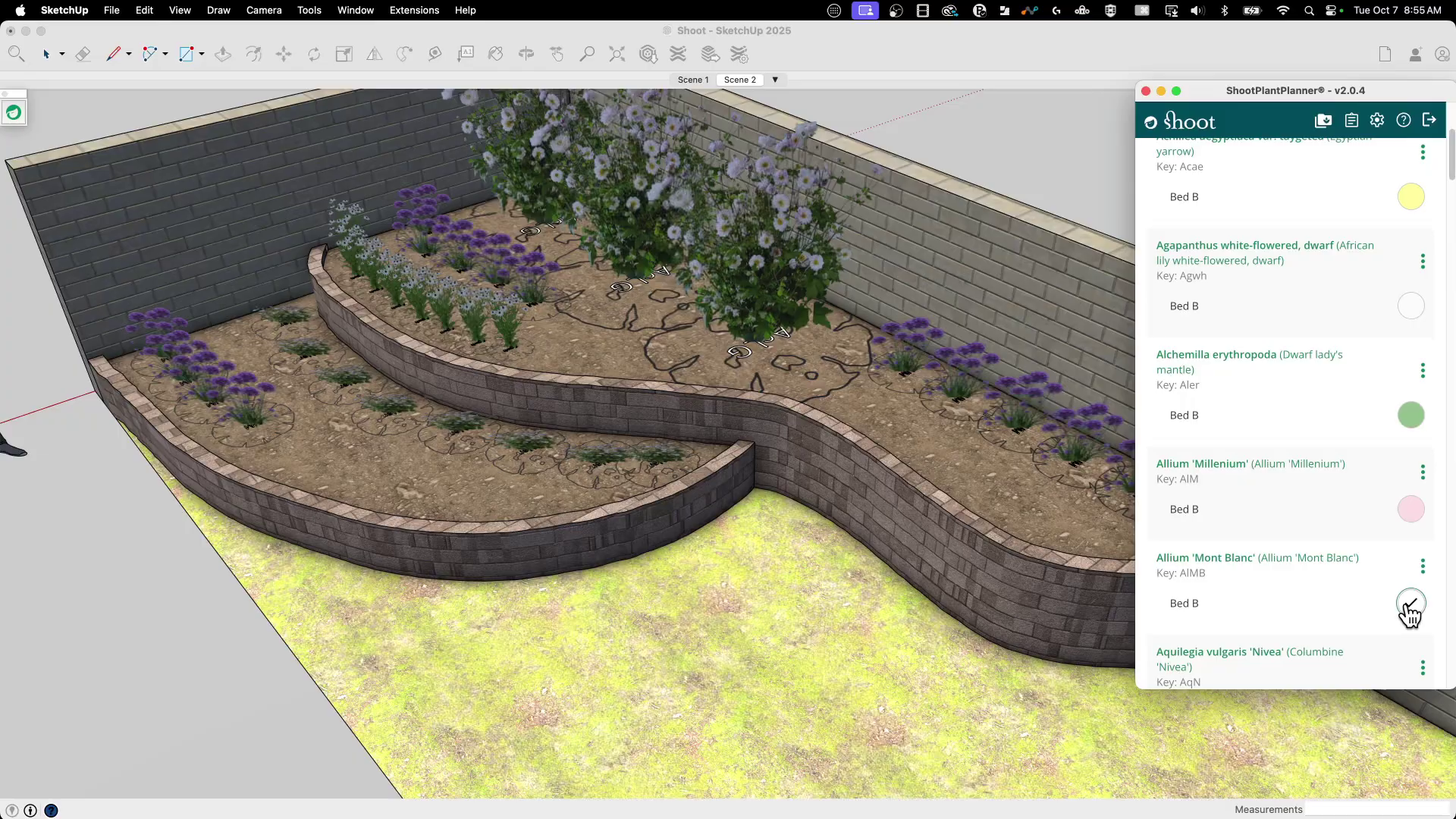
click(299, 455)
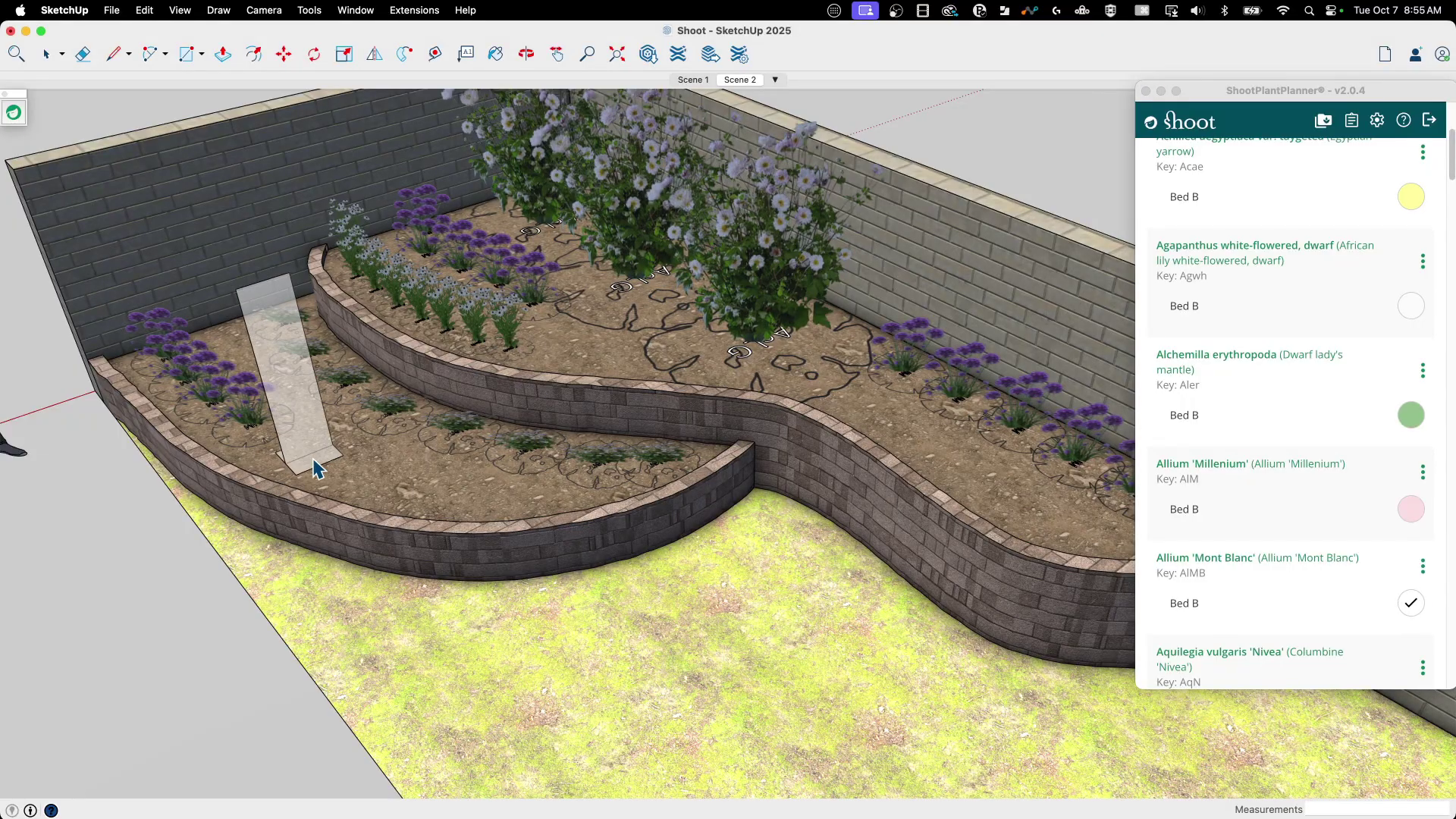
click(238, 349)
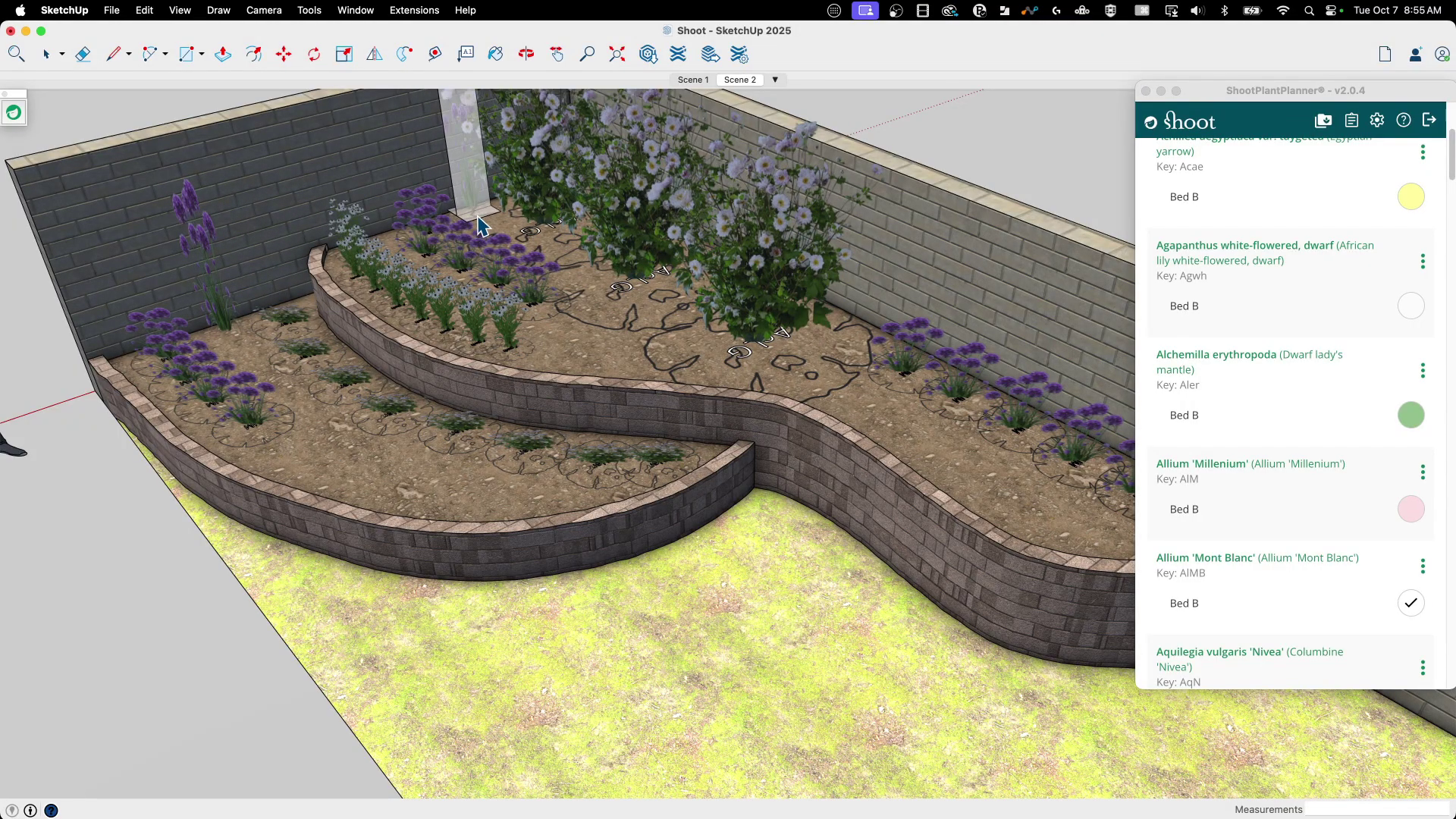
click(865, 348)
scroll(580, 576, down, 3)
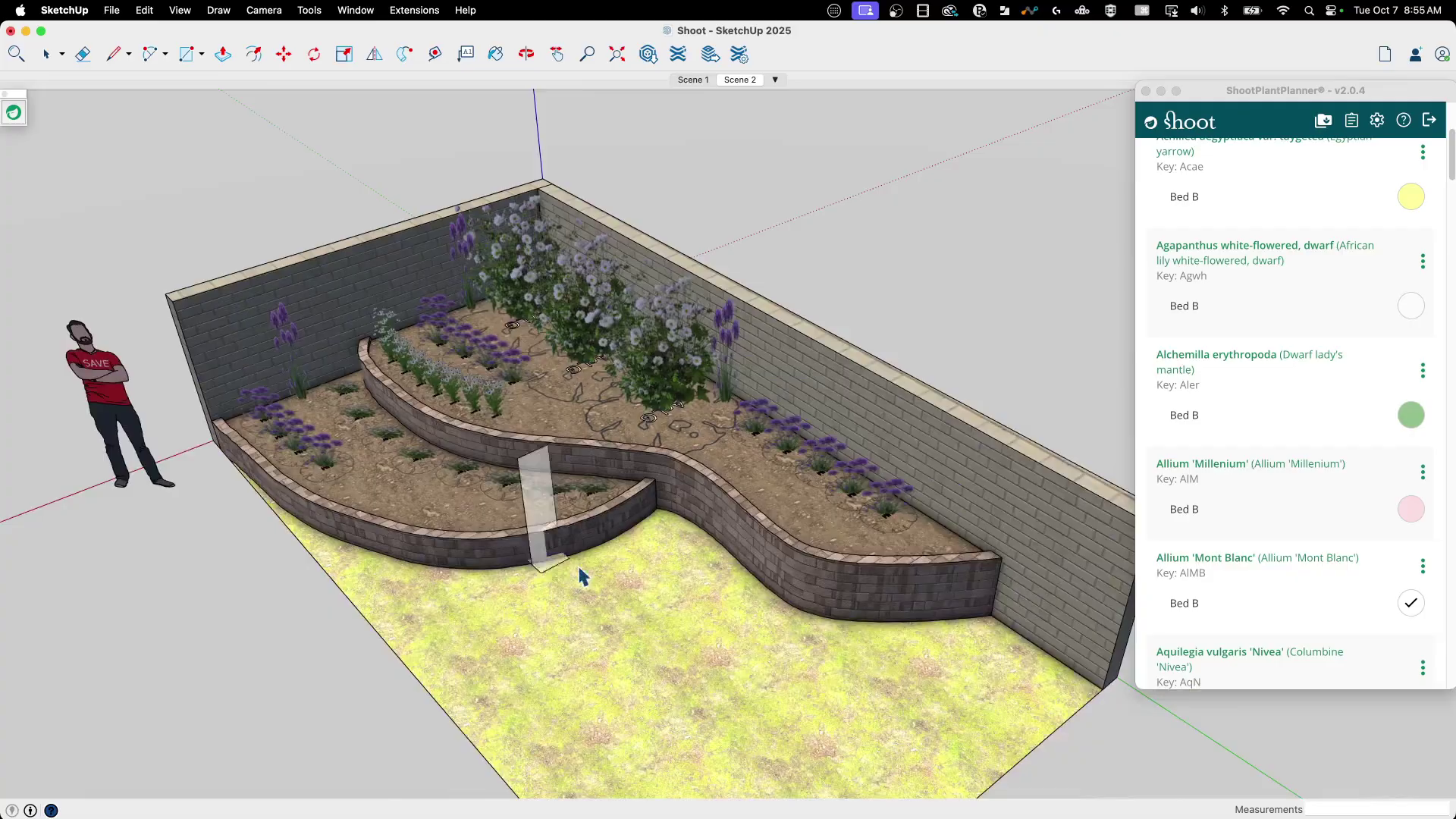
- Place another Allium 'Mont Blanc' at the upper bed's far end beyond the row of Allium 'Millenium', ending the placement
click(928, 535)
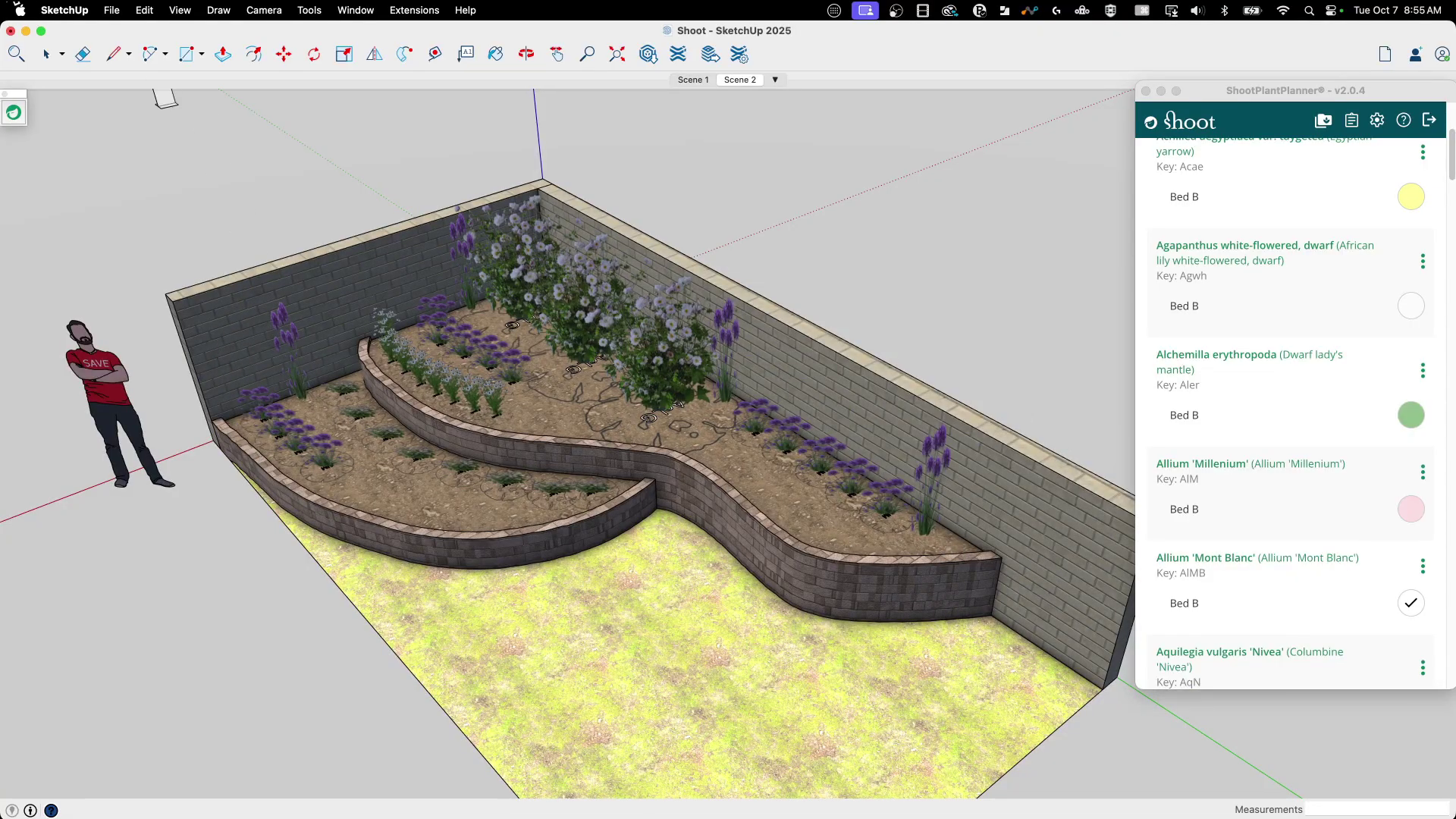
click(44, 56)
- Move four Allium 'Millenium' behind the Agapanthus to staggered, wider-spaced positions between the Agapanthus and the Acanthus in the upper bed
scroll(452, 303, up, 6)
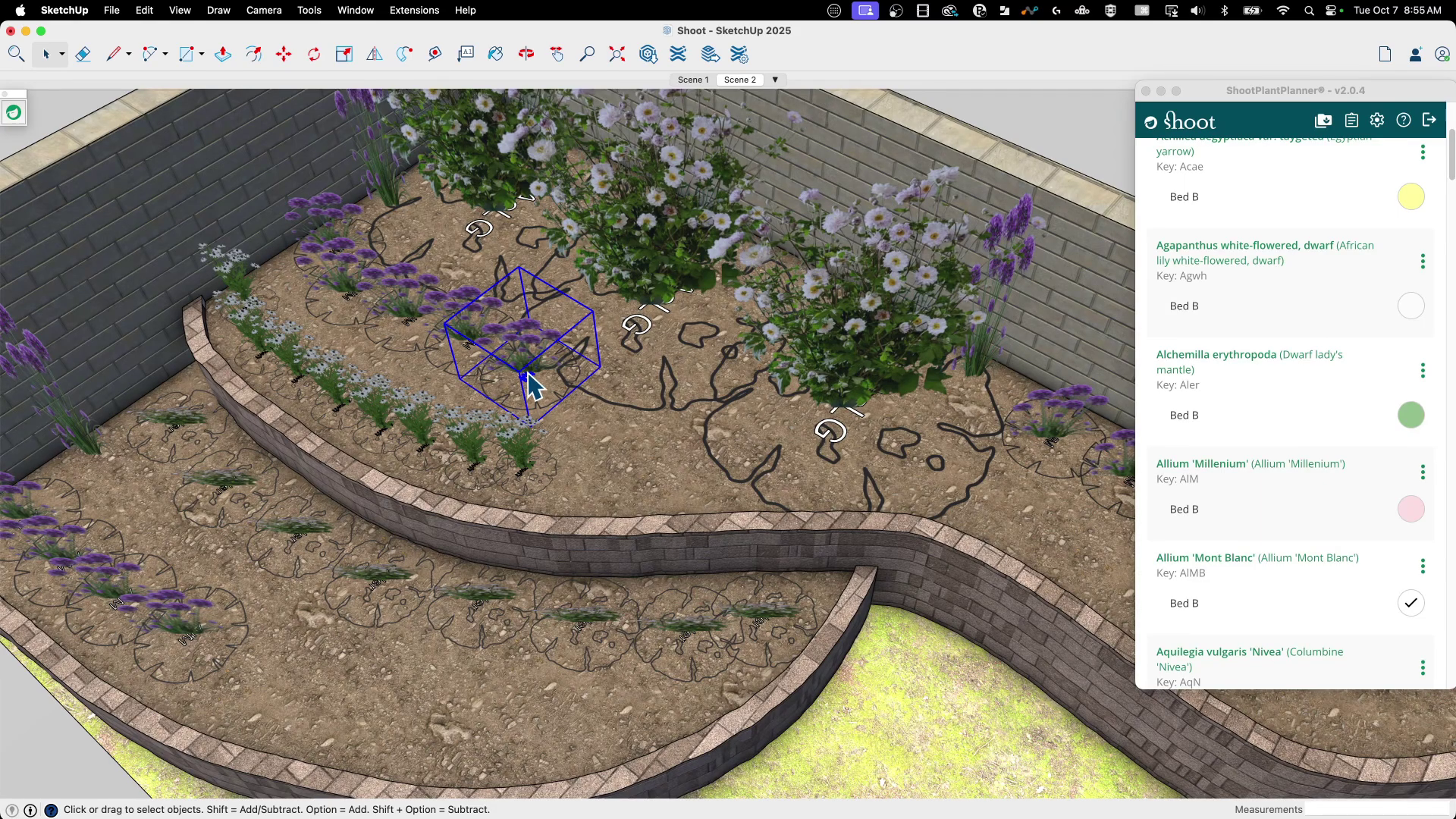
key(m)
drag(516, 376, 622, 442)
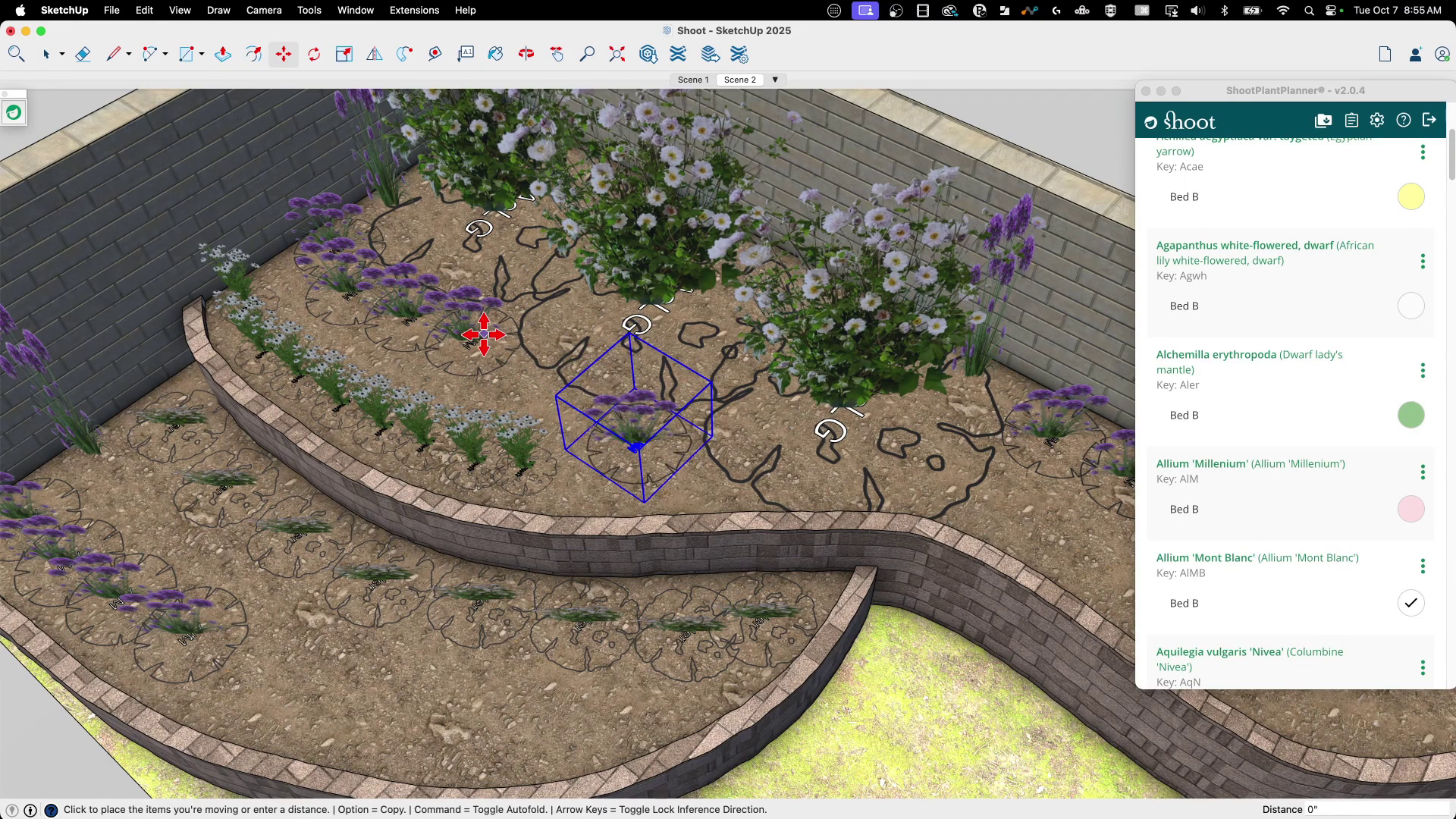
key(Escape)
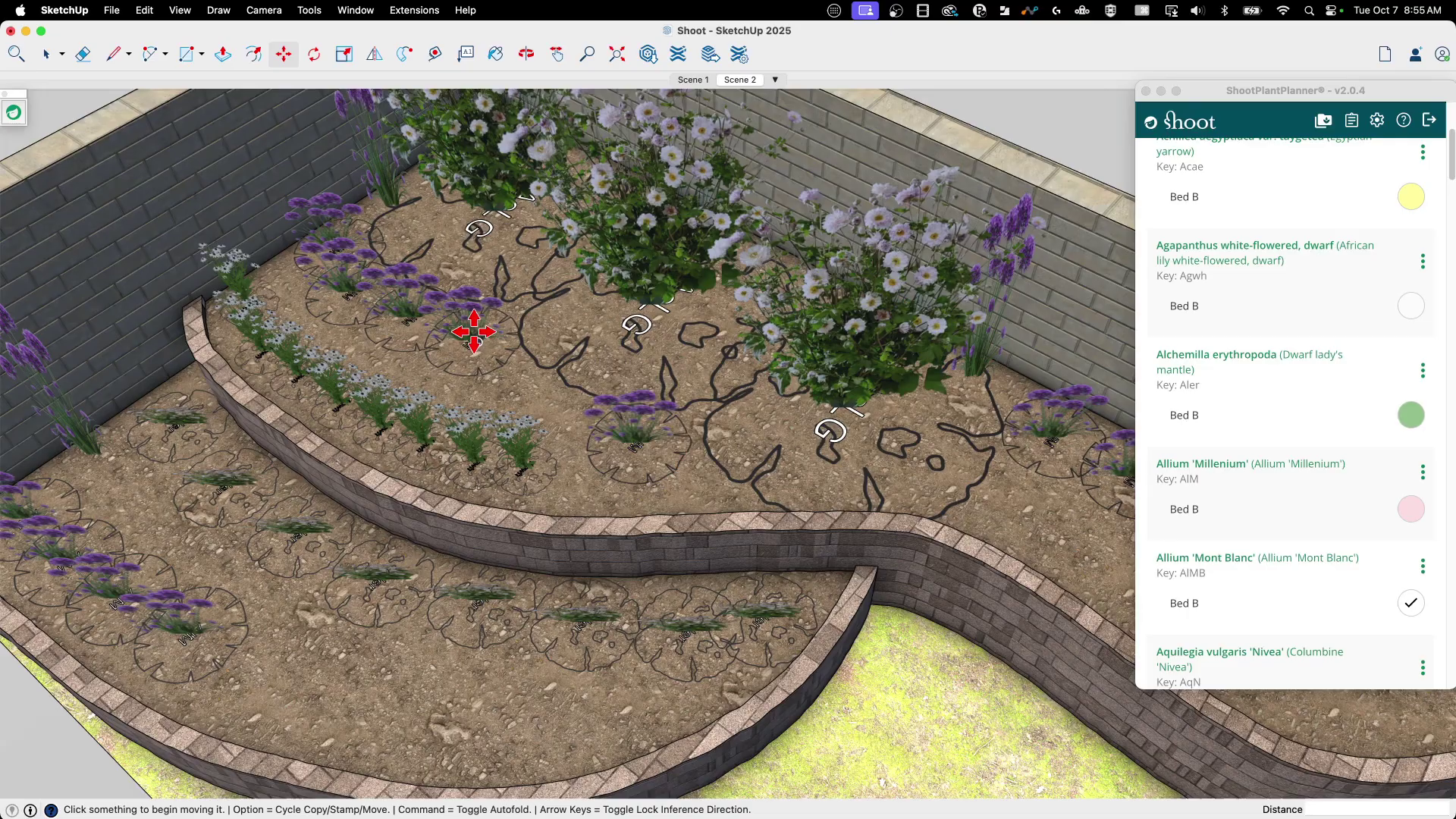
drag(480, 350, 548, 362)
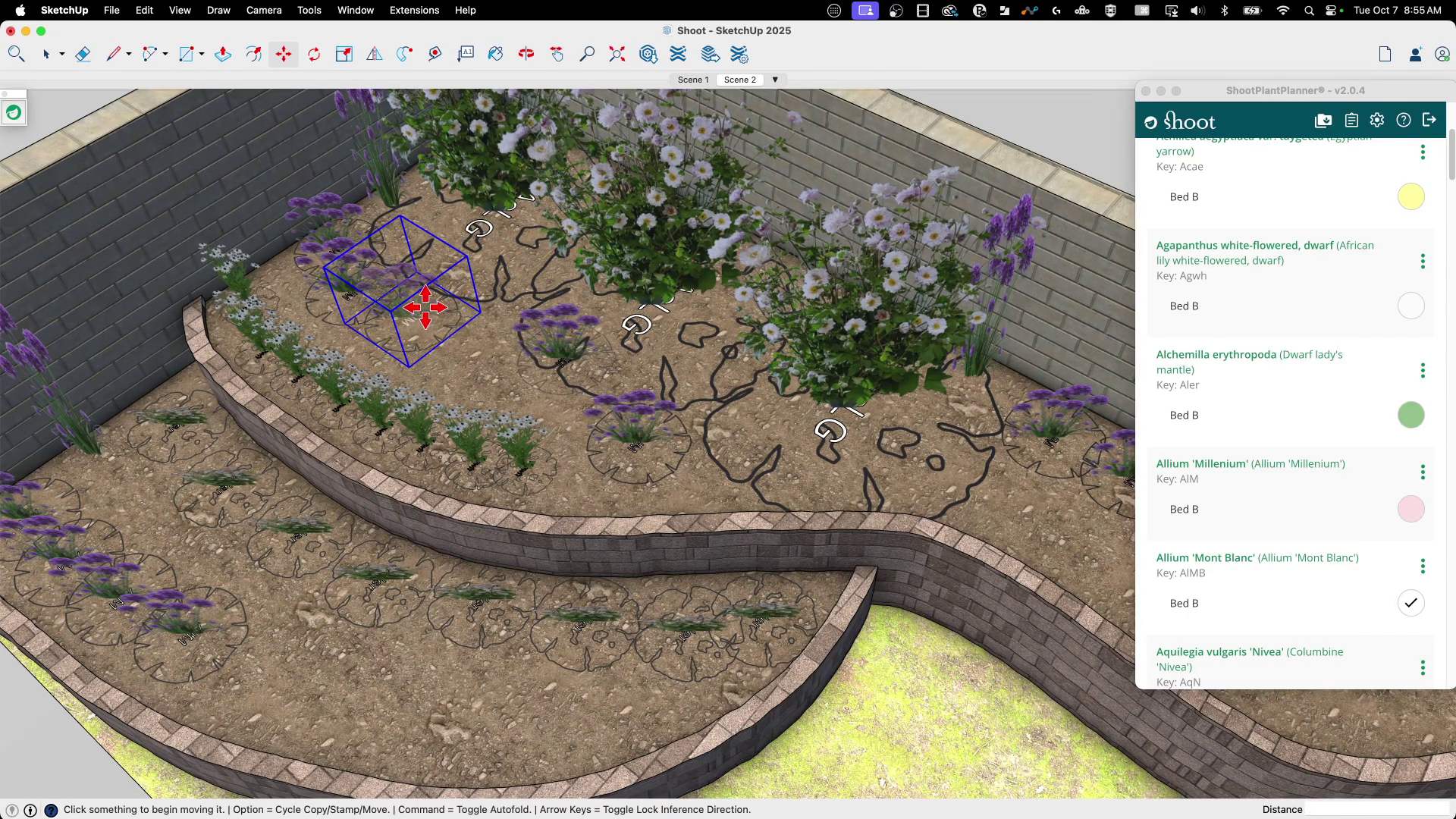
drag(425, 307, 458, 364)
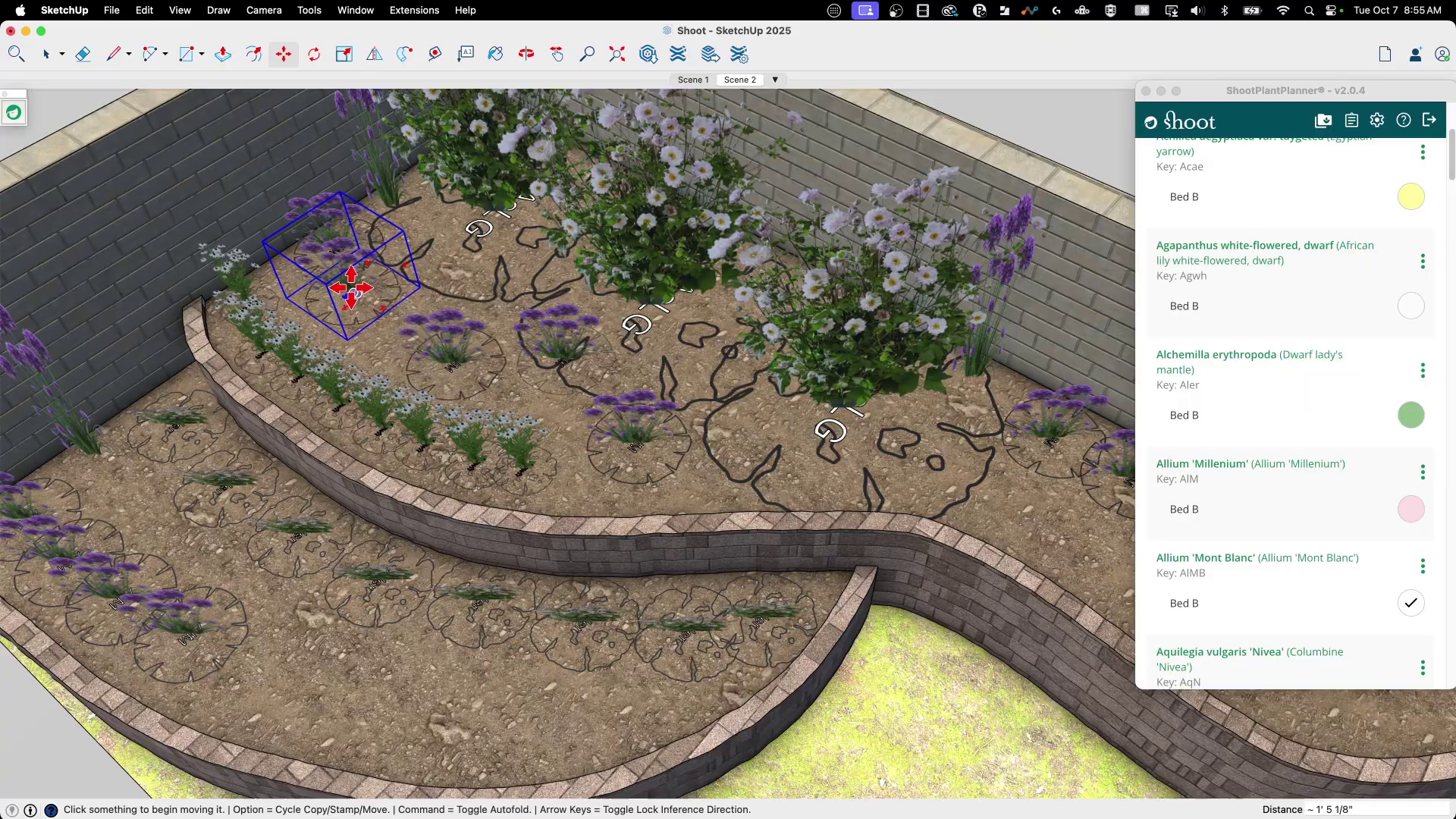
drag(352, 287, 436, 288)
- Move two of the Allium 'Millenium' along the back wall forward so the row is staggered
key(o)
middle_drag(292, 446, 566, 149)
scroll(488, 260, down, 3)
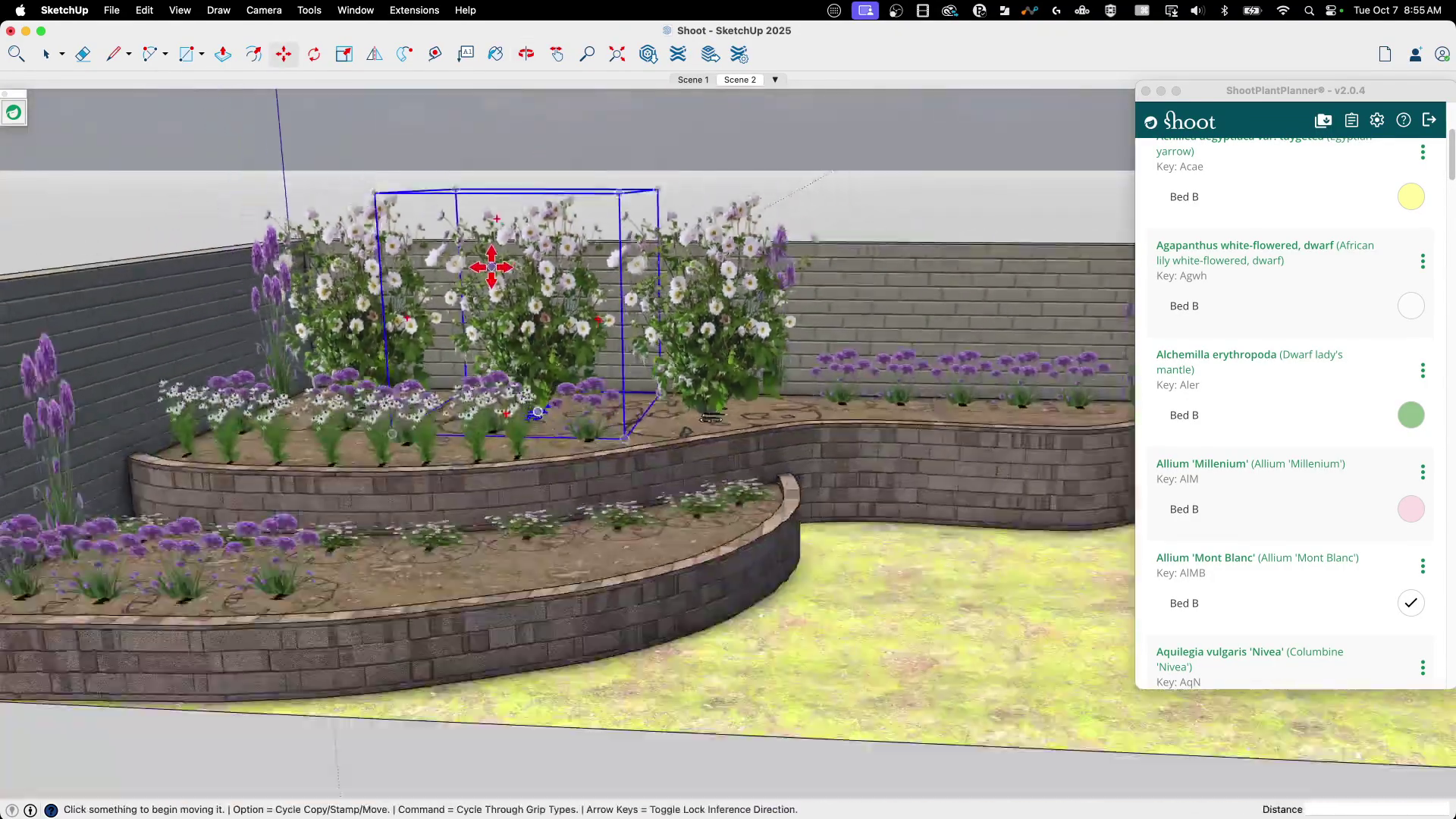
middle_drag(487, 260, 811, 367)
scroll(812, 368, up, 3)
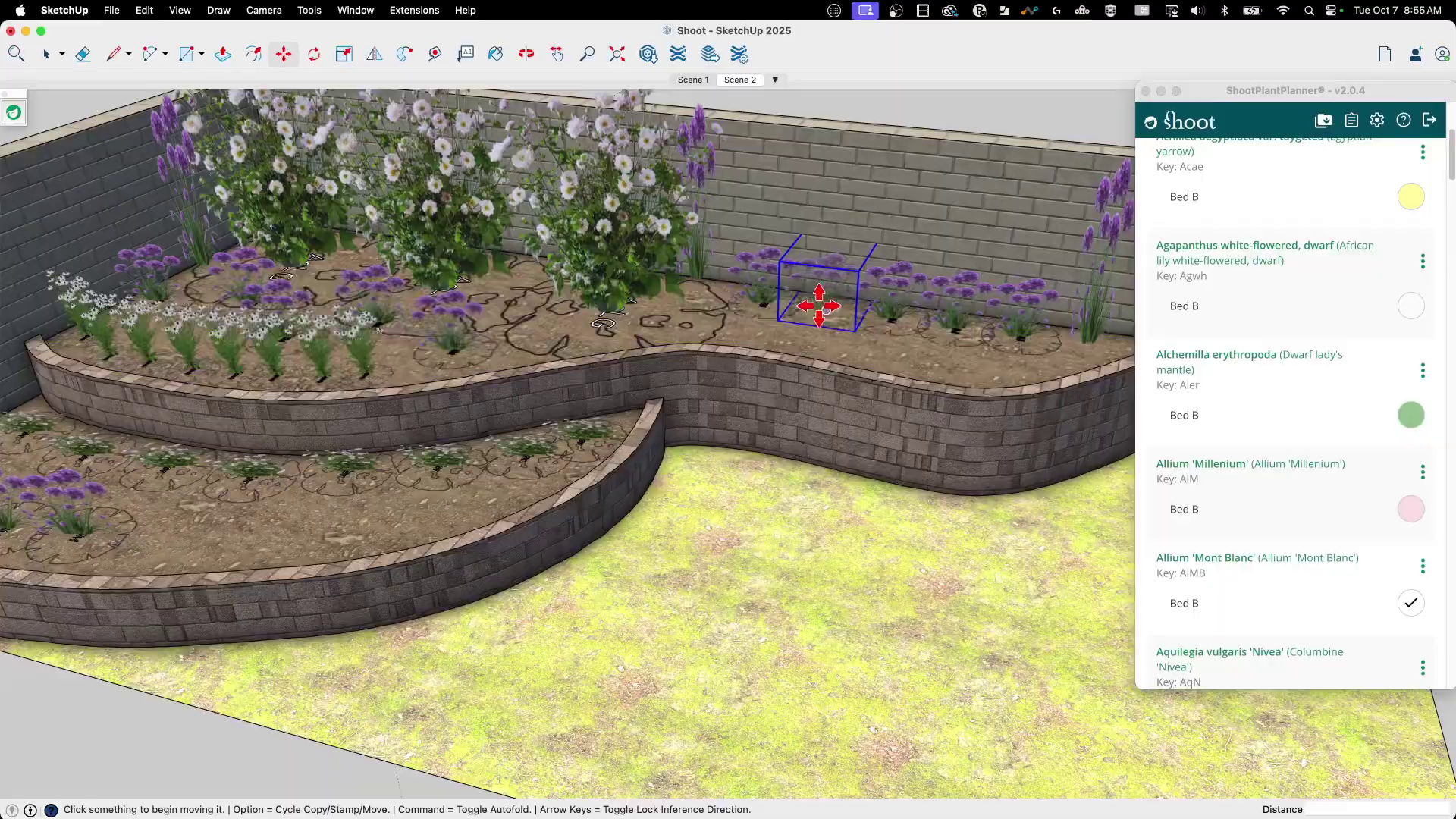
click(818, 306)
click(803, 335)
click(937, 334)
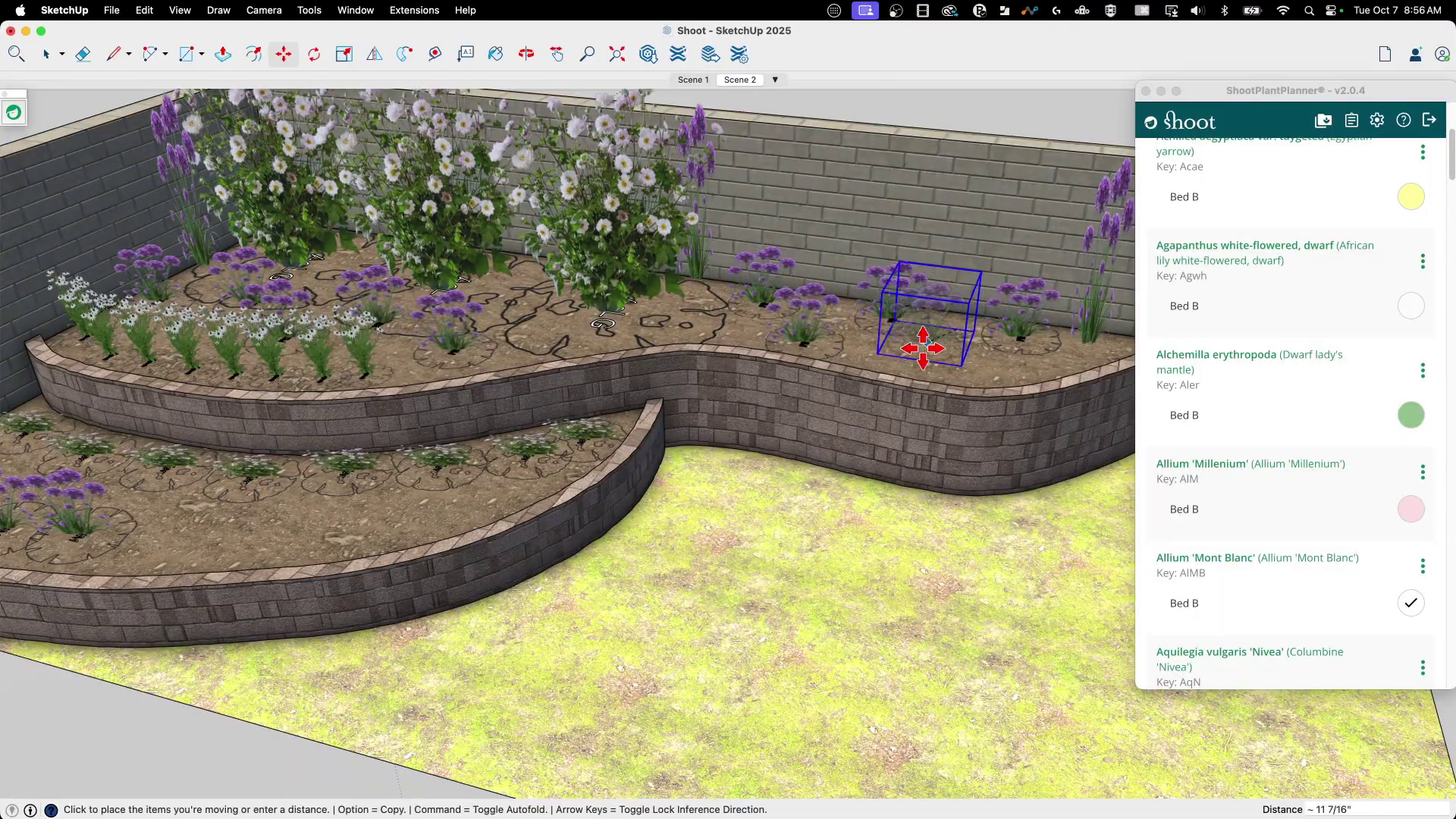
click(925, 349)
- Spread the Agapanthus row in the upper bed into a looser, staggered double row extending toward the centre of the bed
middle_drag(925, 348, 413, 391)
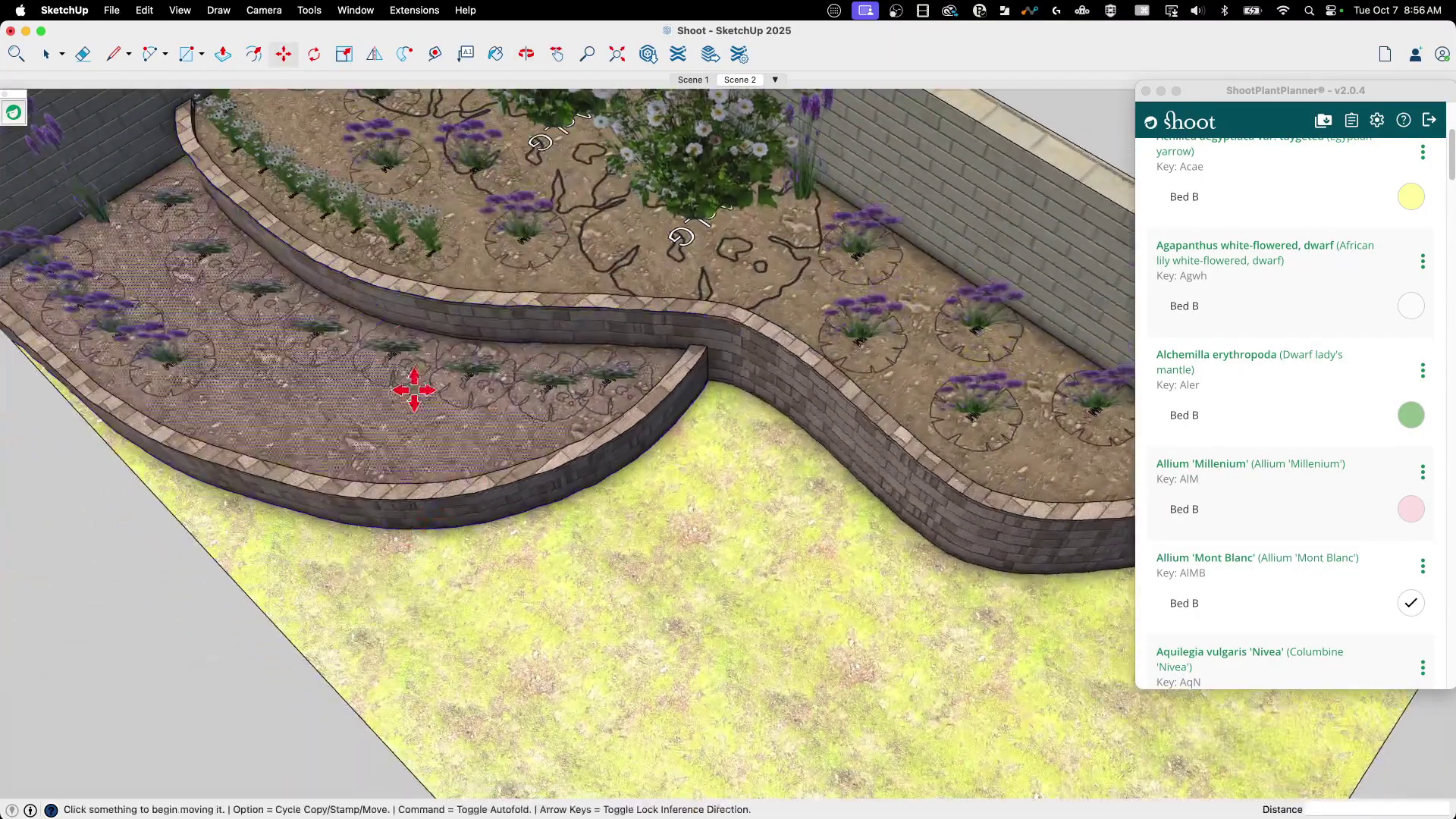
scroll(413, 390, up, 3)
click(467, 235)
middle_drag(663, 250, 1033, 640)
scroll(627, 367, up, 3)
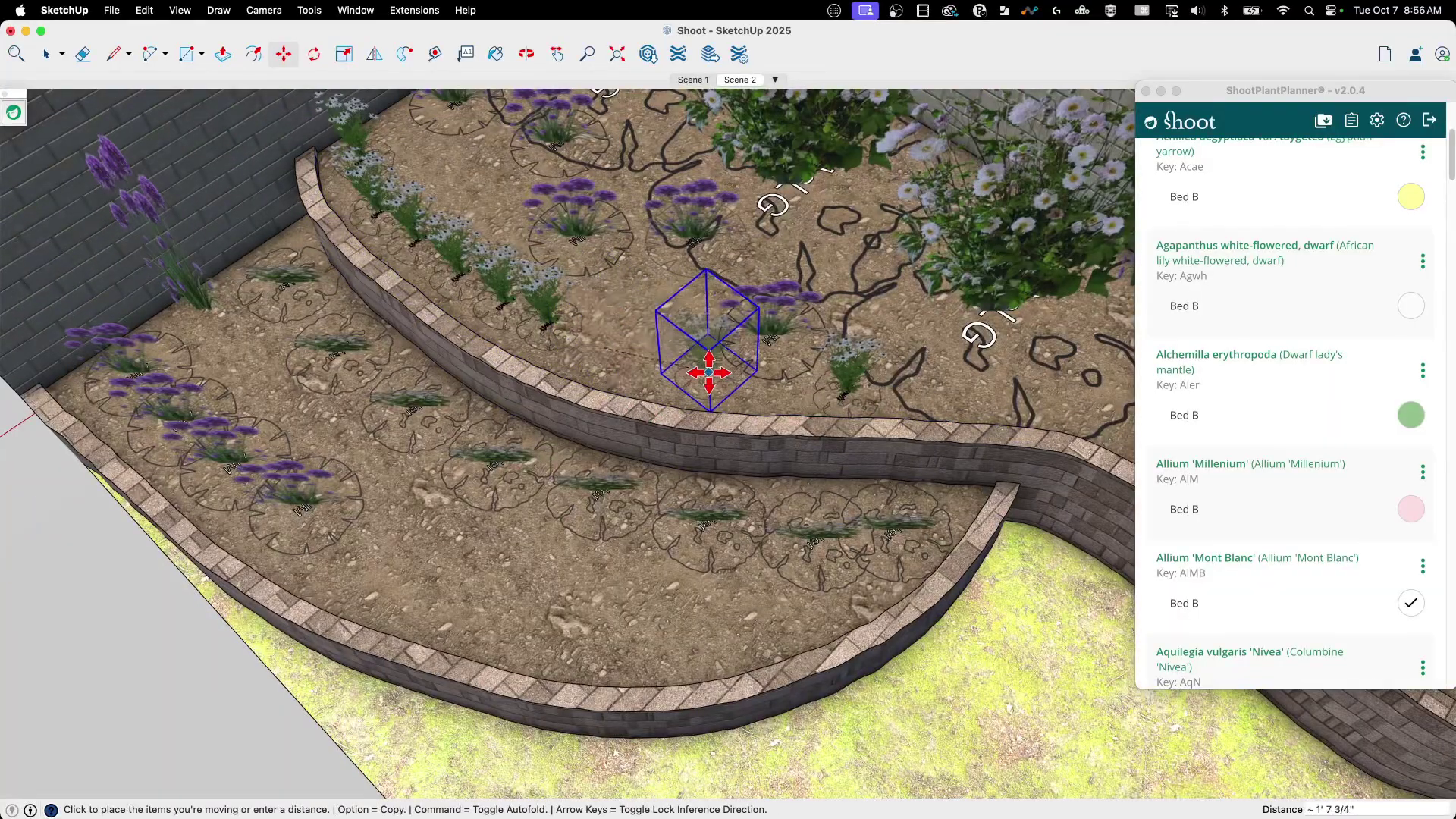
click(650, 289)
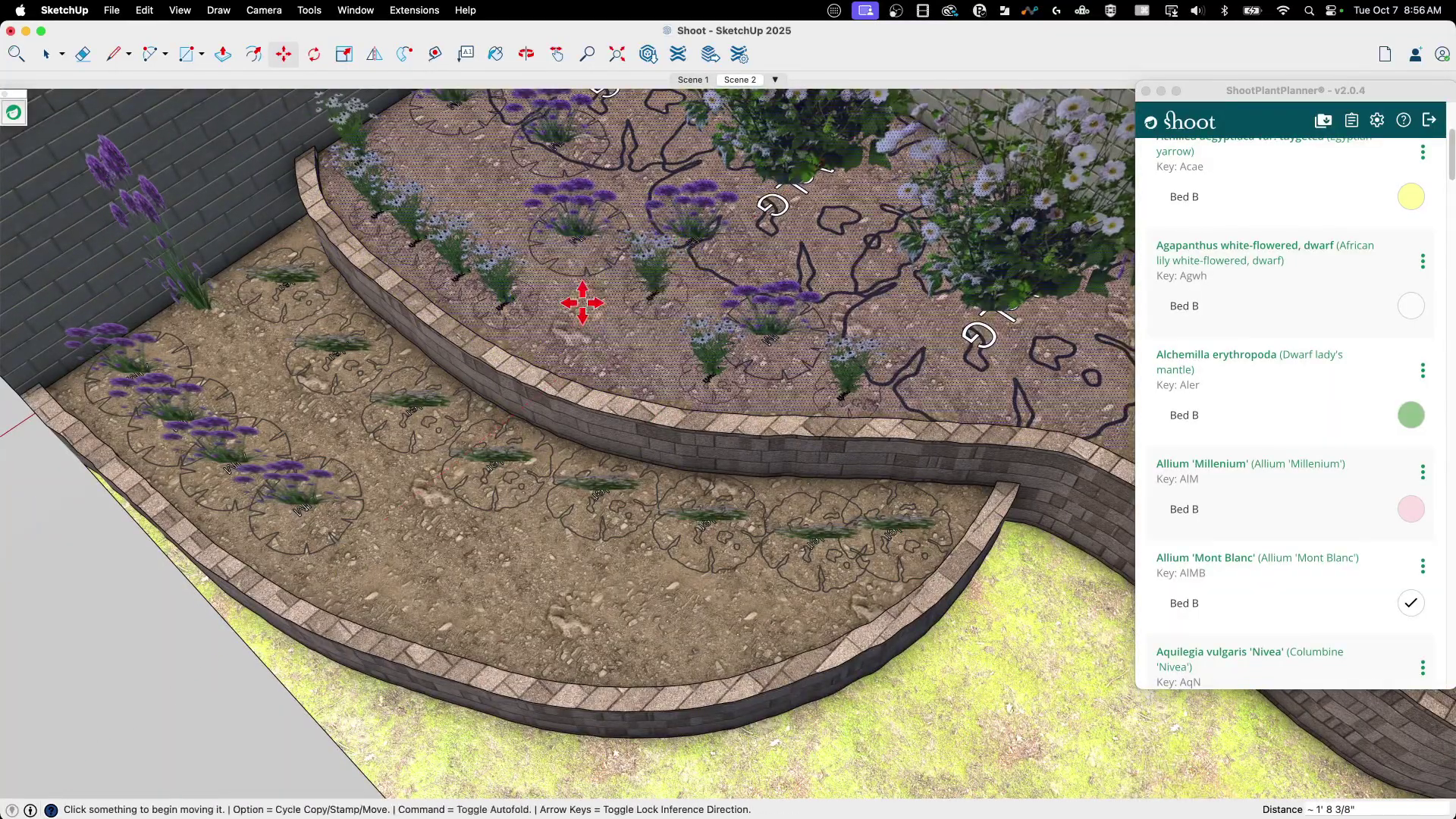
click(489, 288)
click(590, 305)
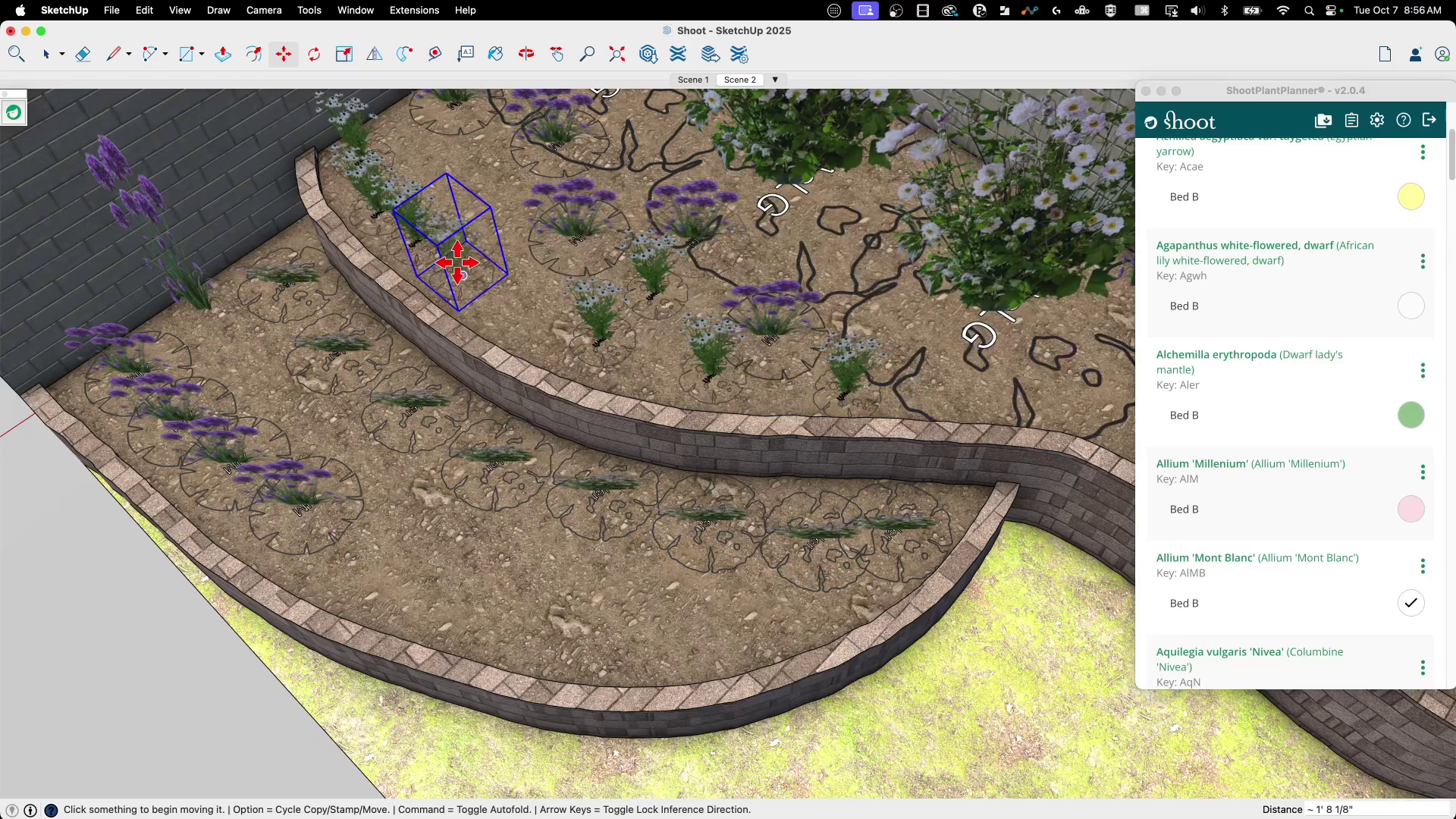
click(458, 262)
click(509, 281)
click(439, 238)
click(484, 191)
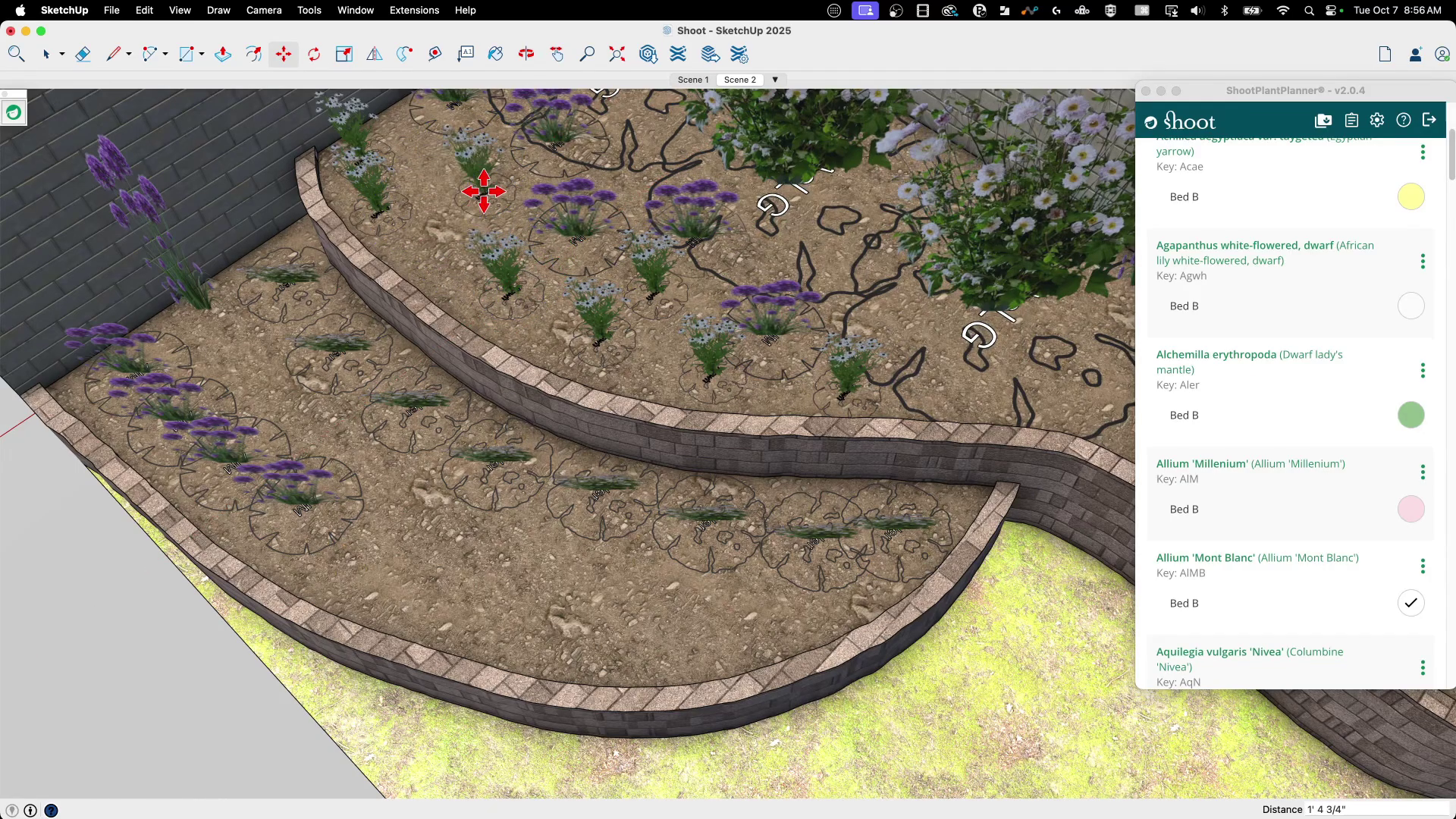
click(383, 185)
- Space three Allium 'Millenium' farther apart along the lower bed's front edge
click(604, 663)
middle_drag(605, 663, 412, 575)
scroll(708, 430, down, 5)
scroll(505, 489, up, 6)
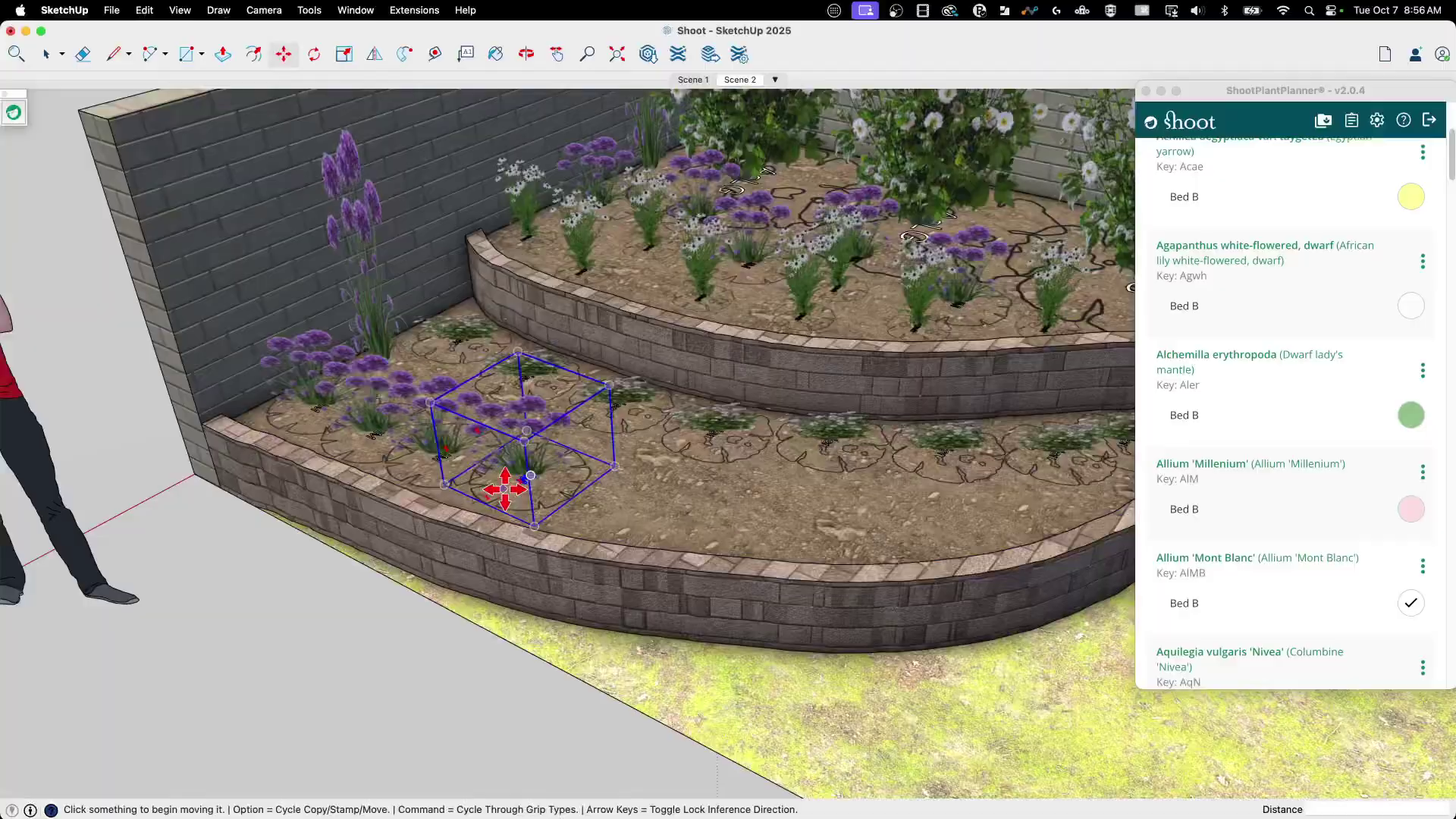
click(505, 489)
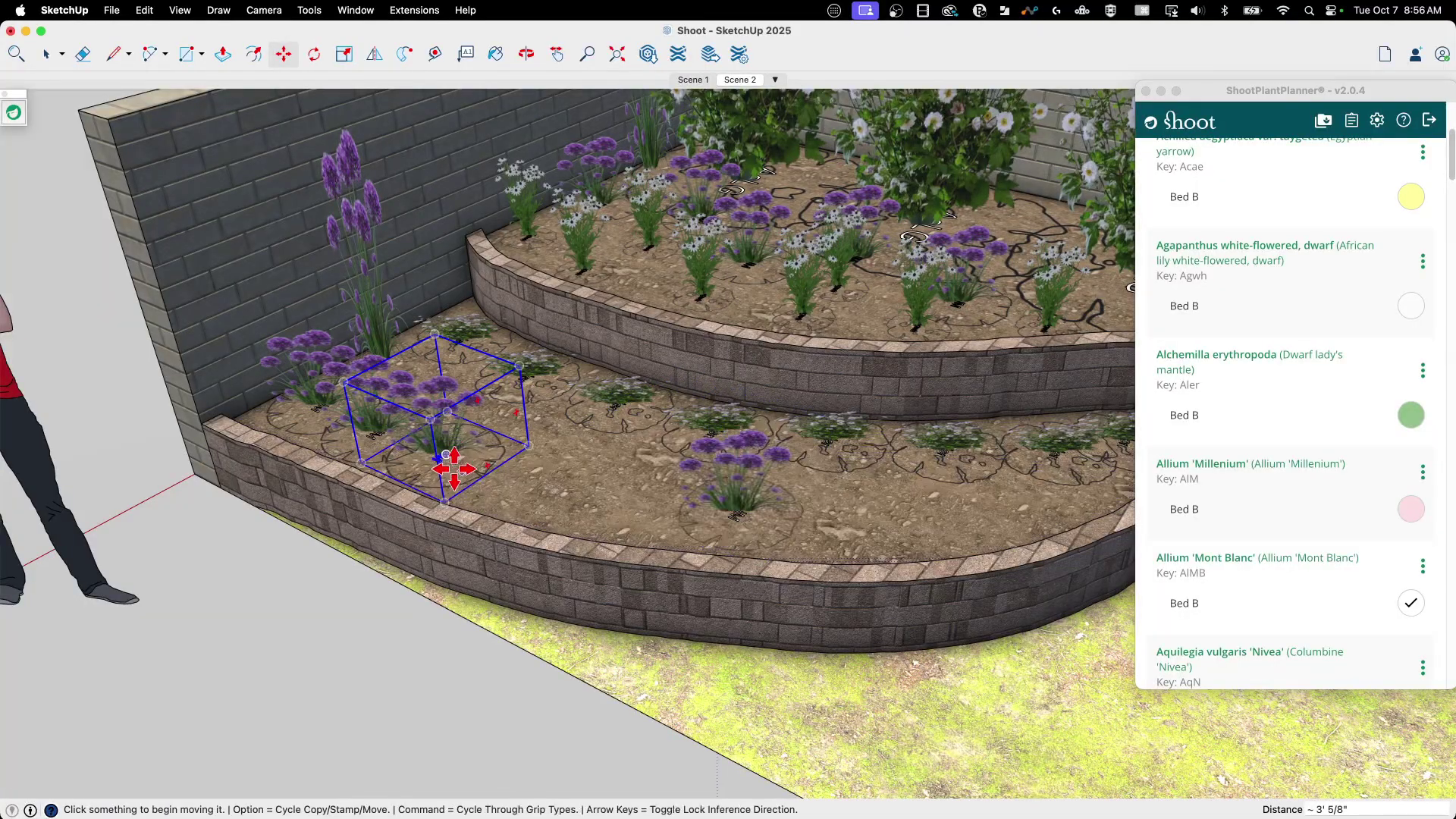
key(Escape)
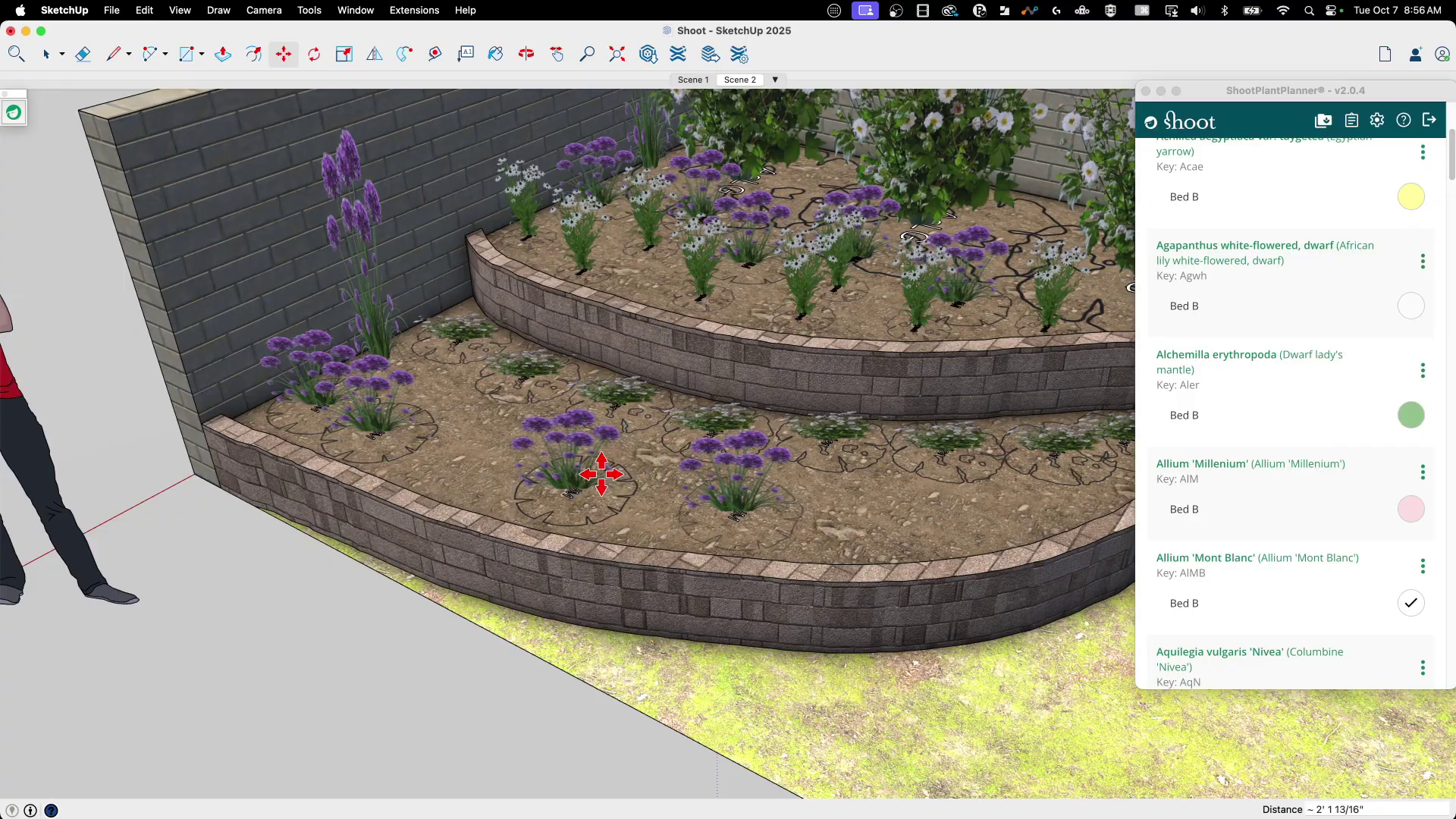
click(394, 407)
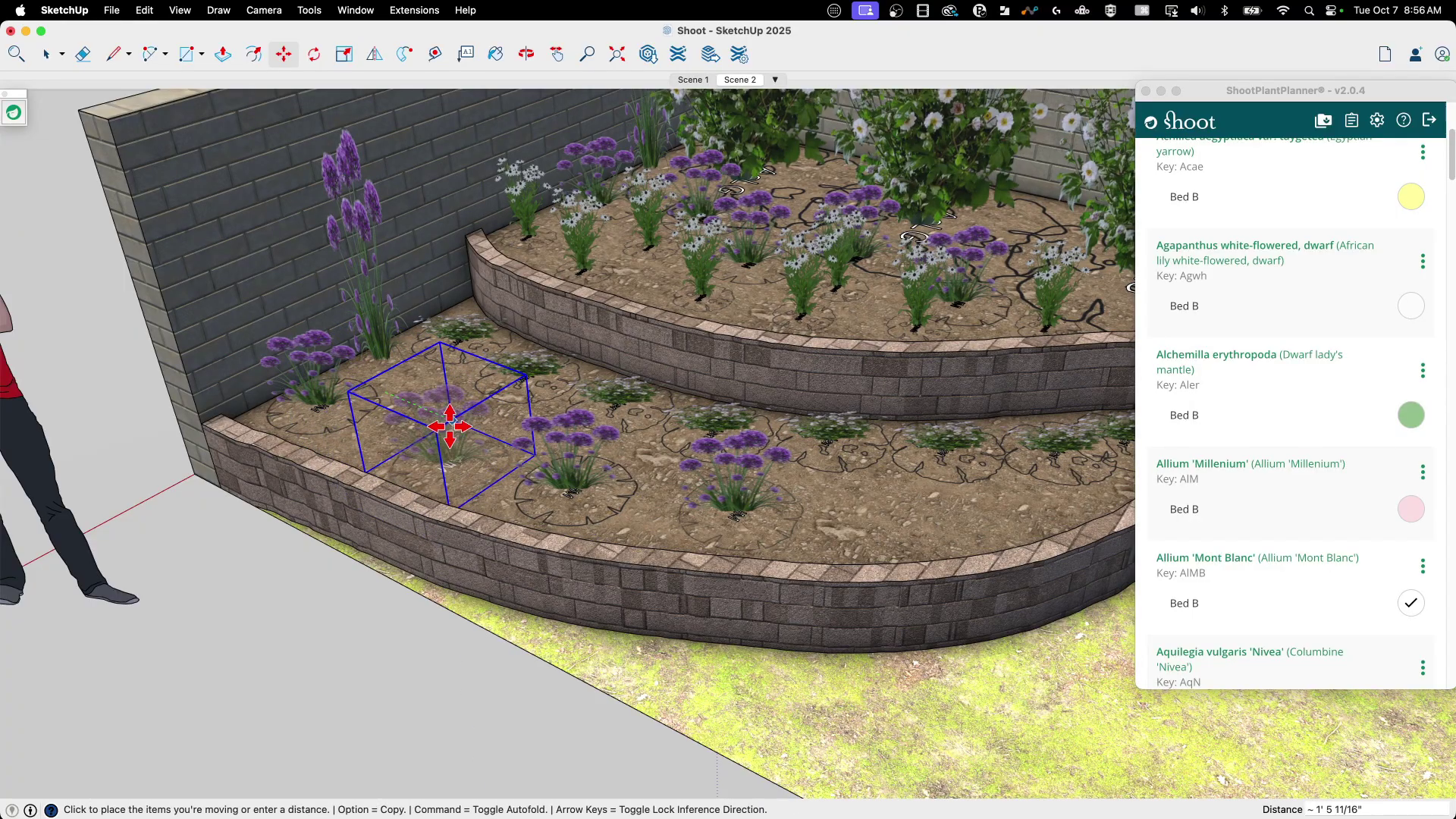
- Examine the rearranged planting in both raised beds from eye level, from above and close up
middle_drag(454, 451, 715, 455)
scroll(683, 433, down, 3)
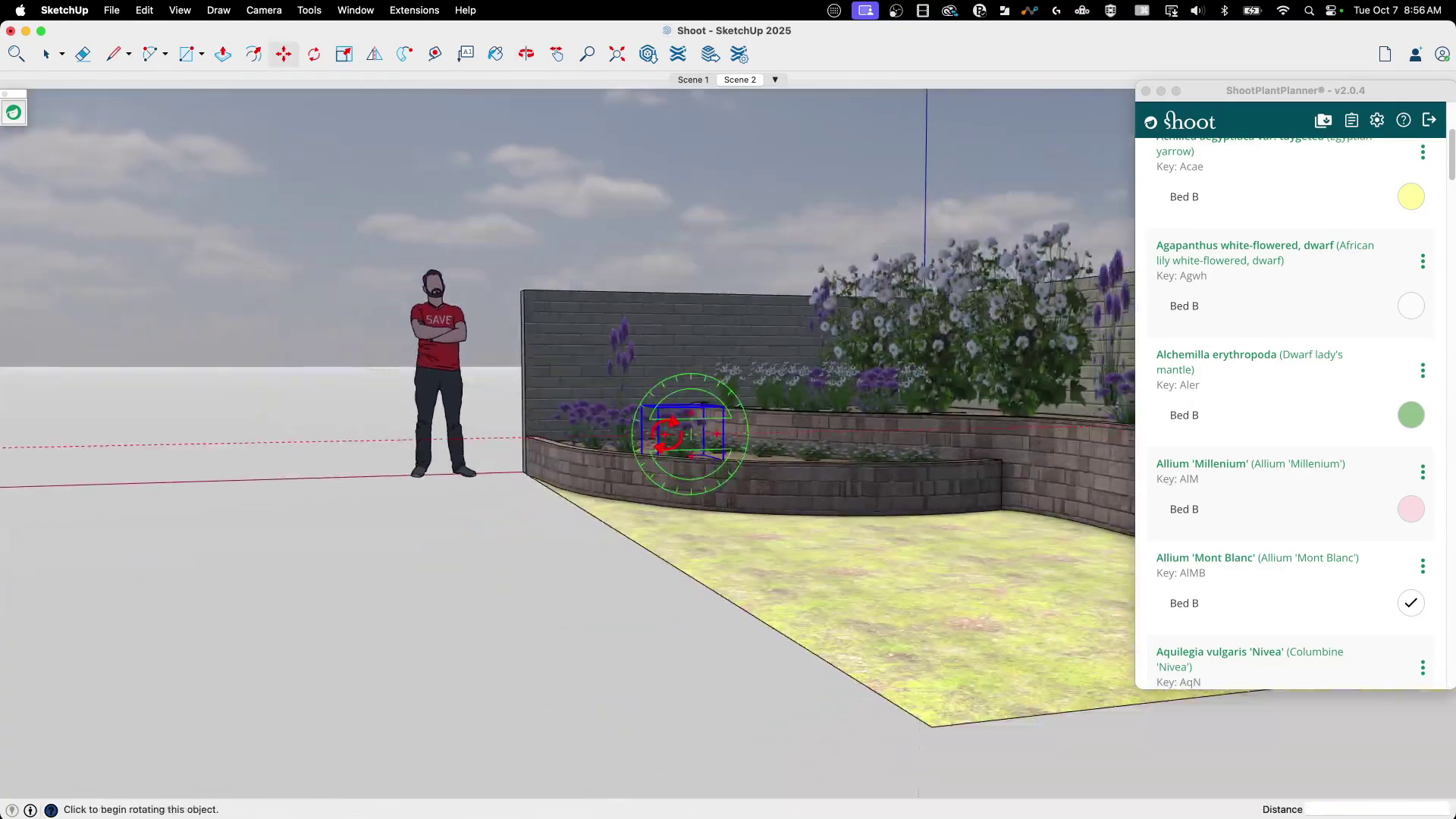
middle_drag(440, 388, 758, 511)
scroll(611, 303, up, 3)
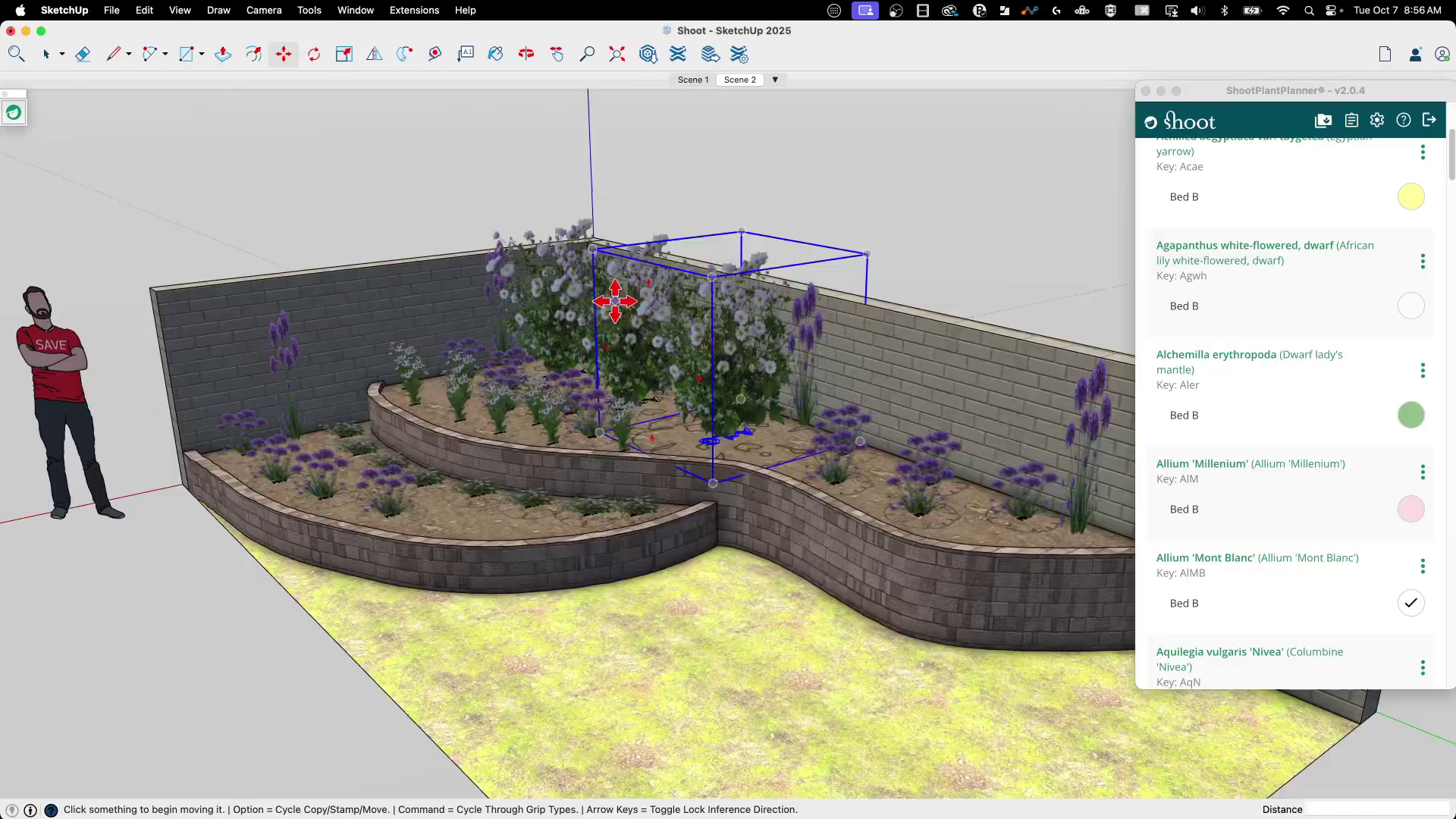
middle_drag(611, 303, 774, 351)
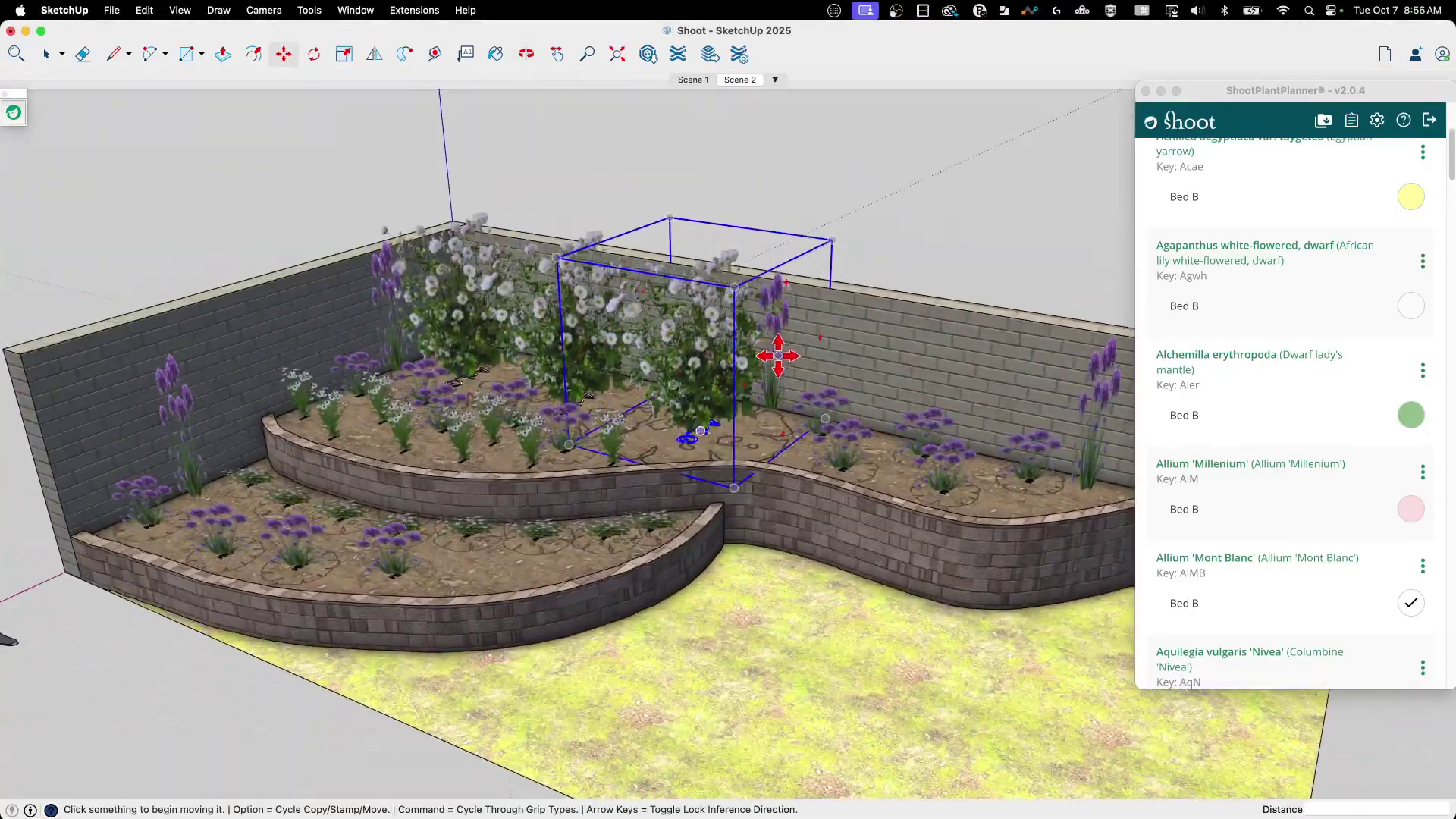
scroll(341, 470, up, 3)
middle_drag(324, 520, 748, 584)
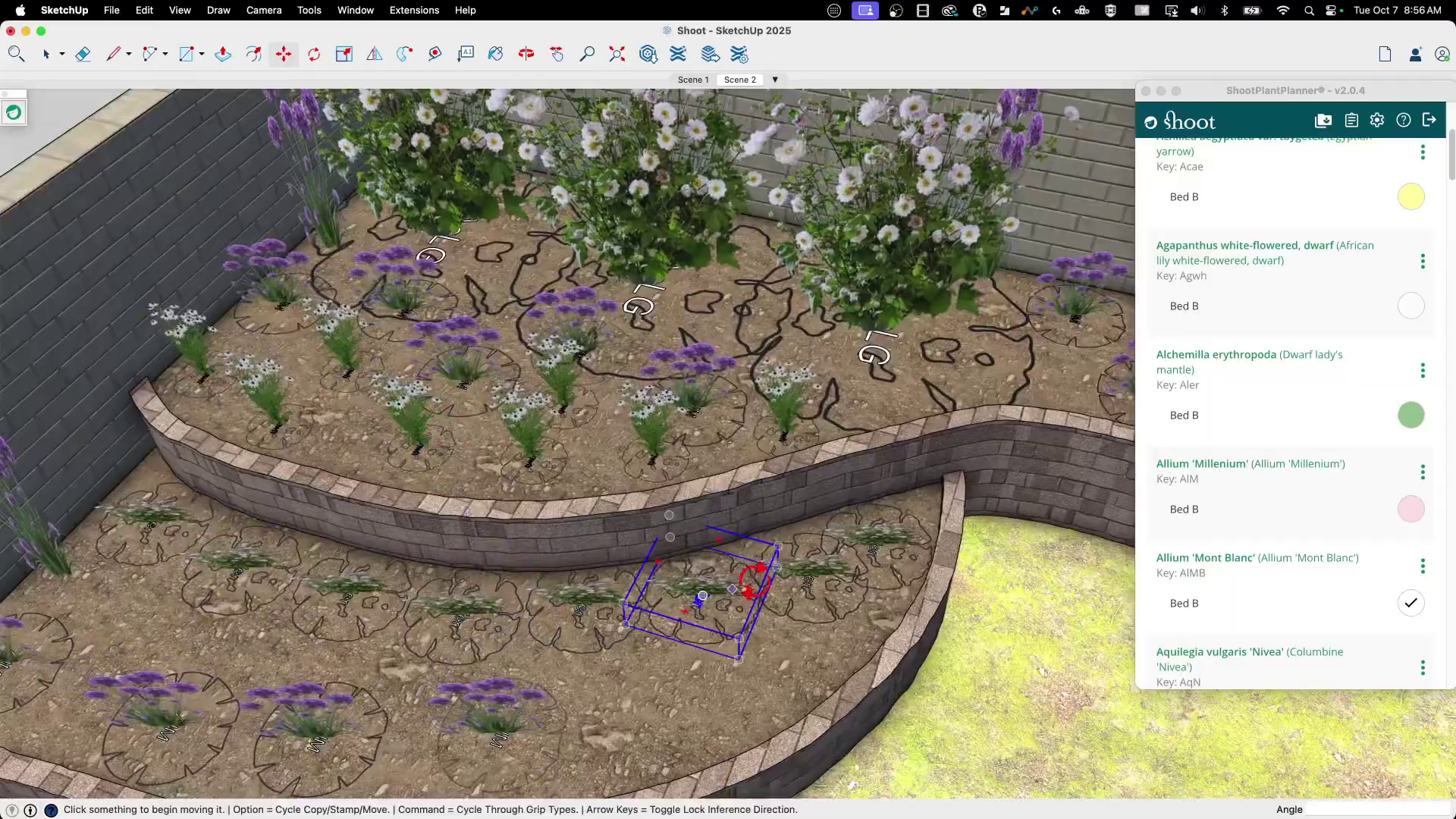
key(q)
key(m)
scroll(758, 318, down, 5)
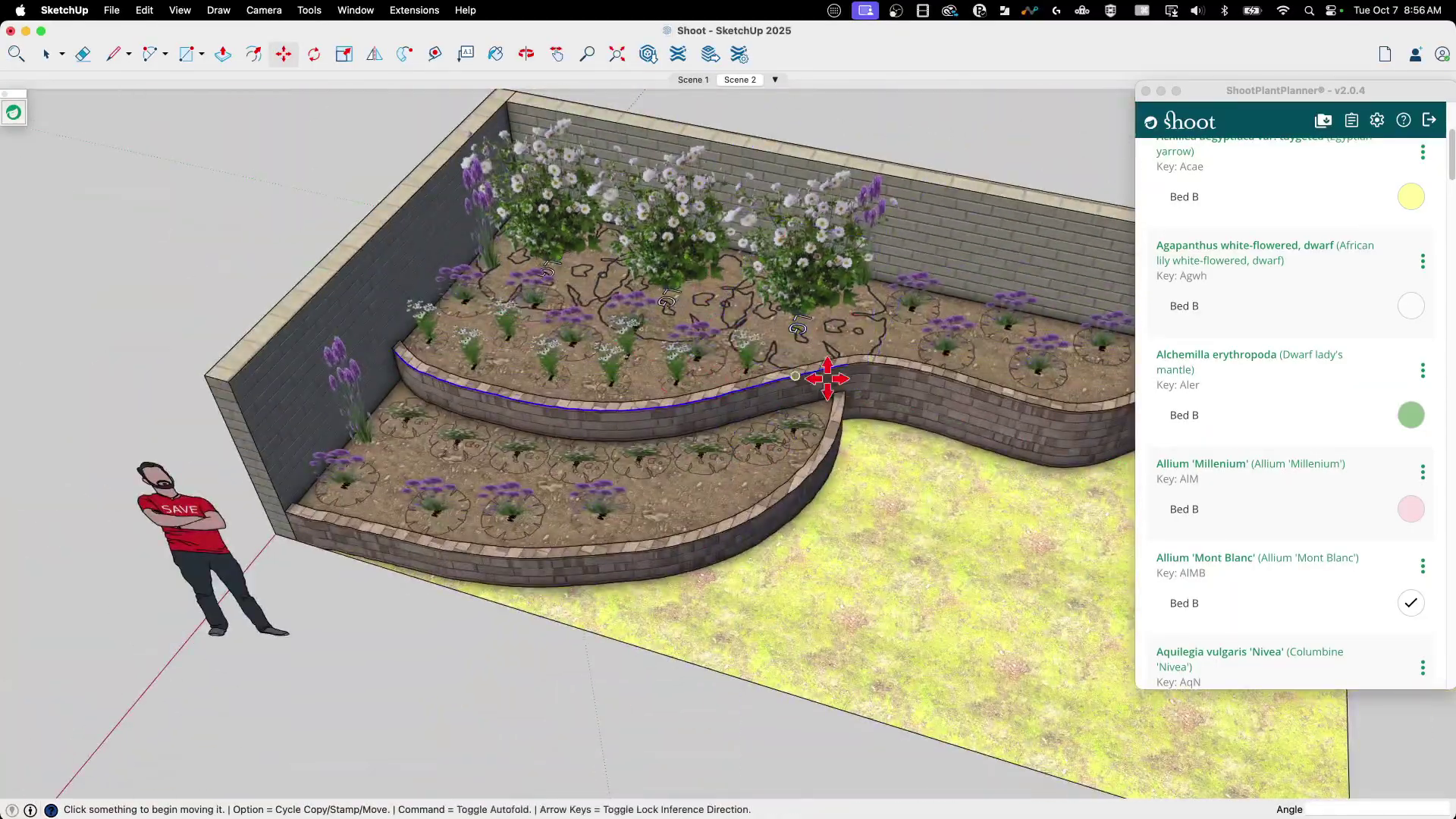
- Return to the start of the plant list and open the plant database search for adding a plant to Test garden 1
scroll(1316, 328, up, 4)
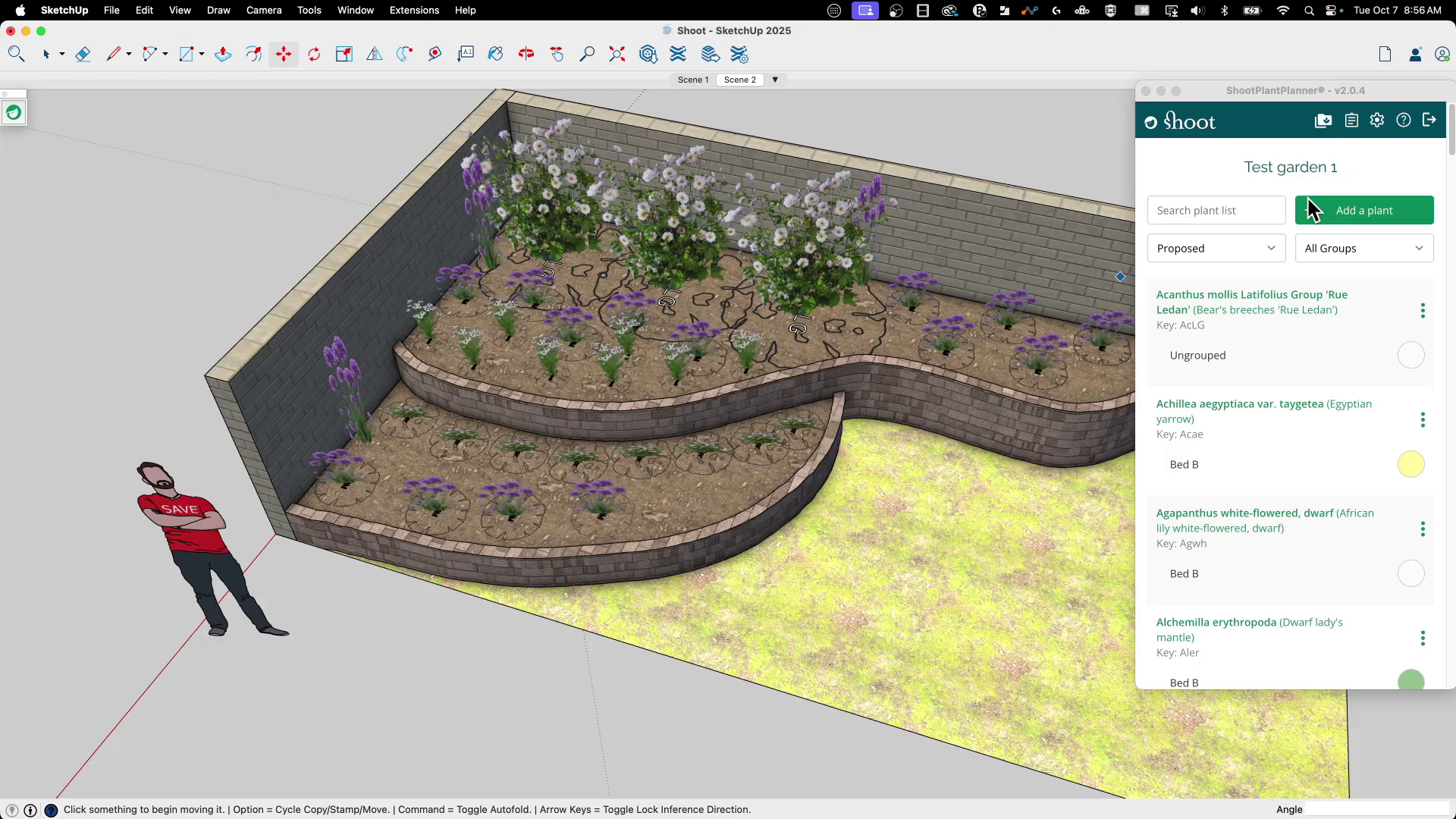
click(1377, 212)
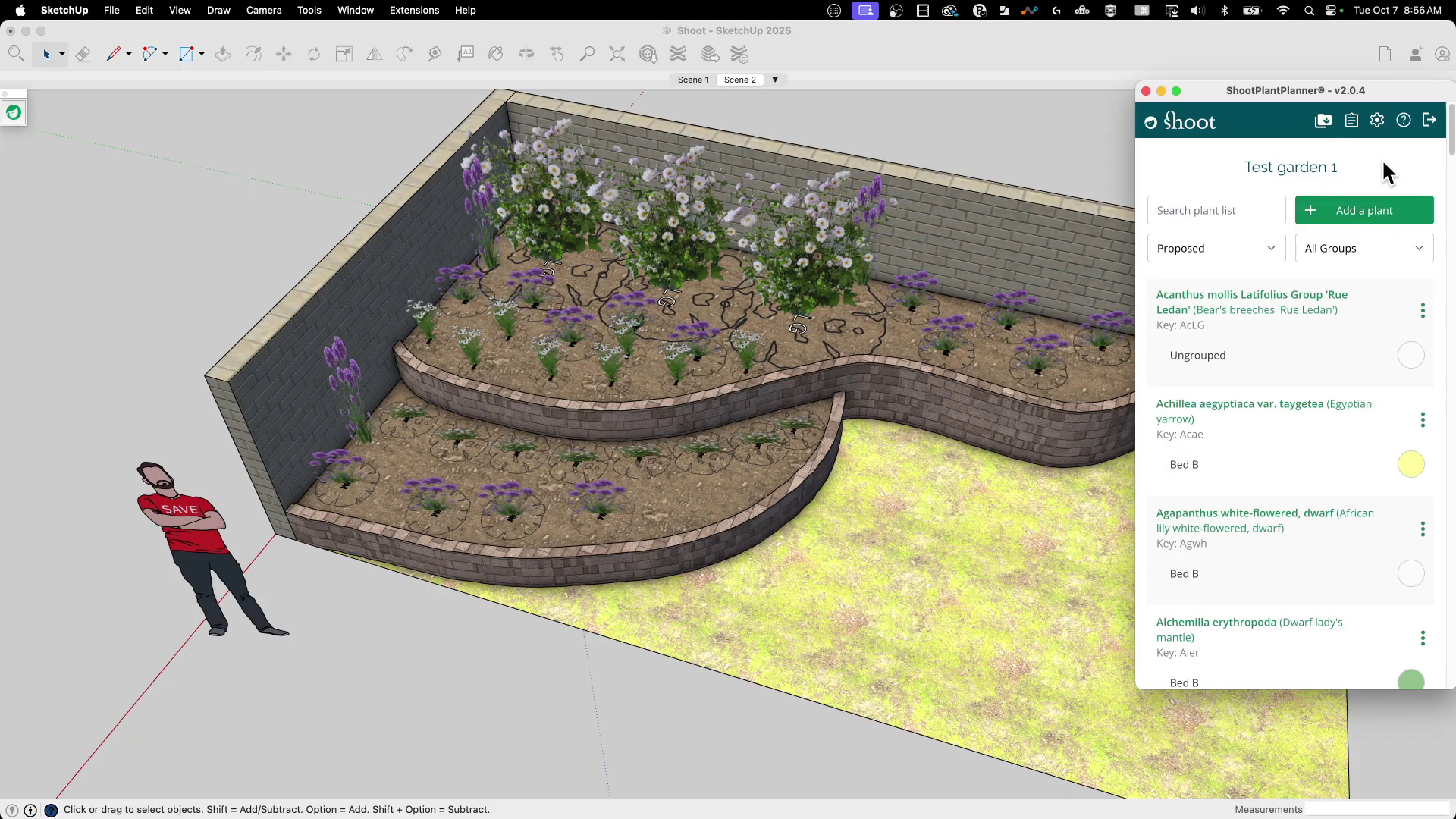
click(1346, 215)
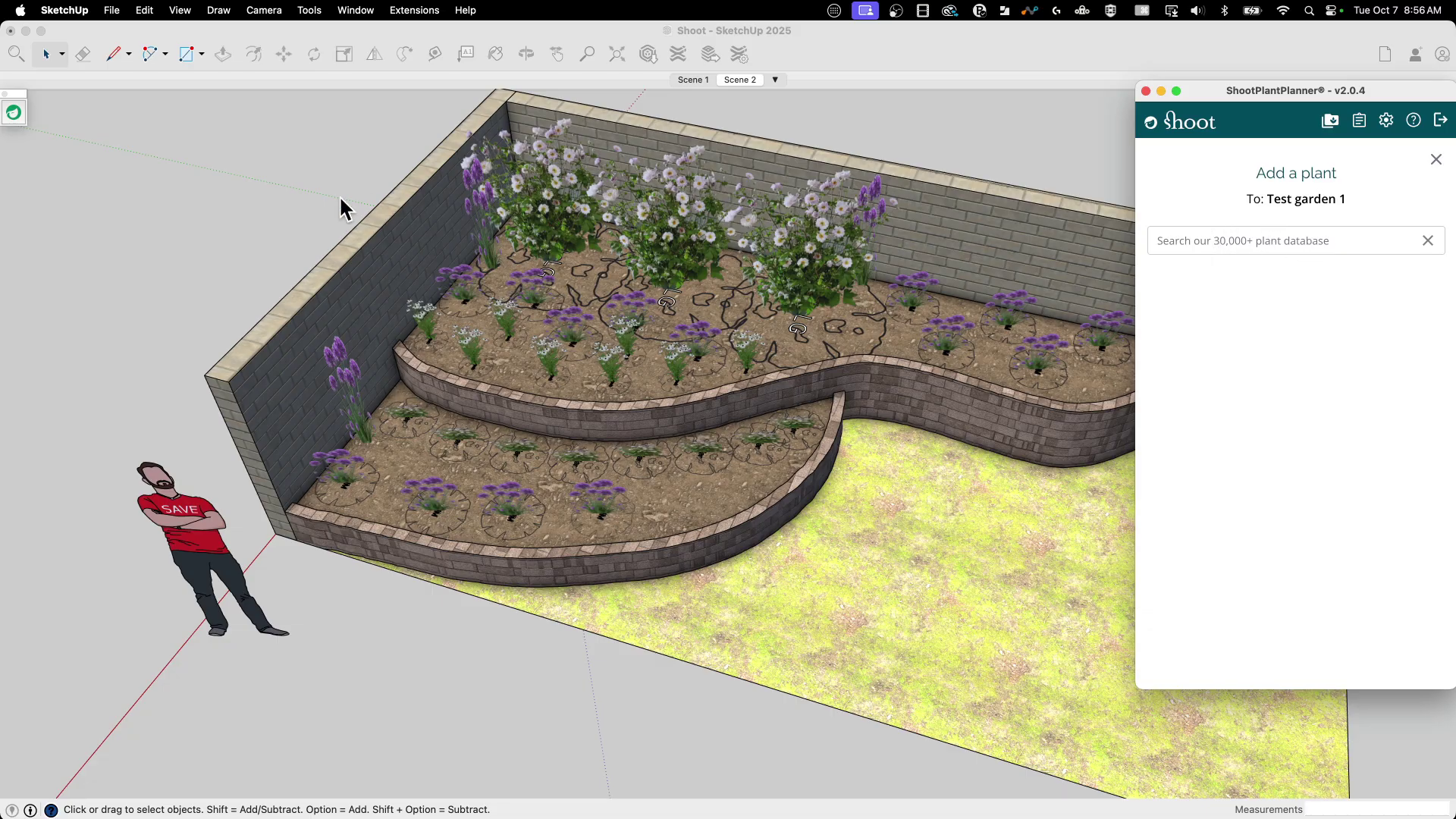
- Examine the whole planted garden in perspective from several angles and distances
middle_drag(341, 208, 512, 181)
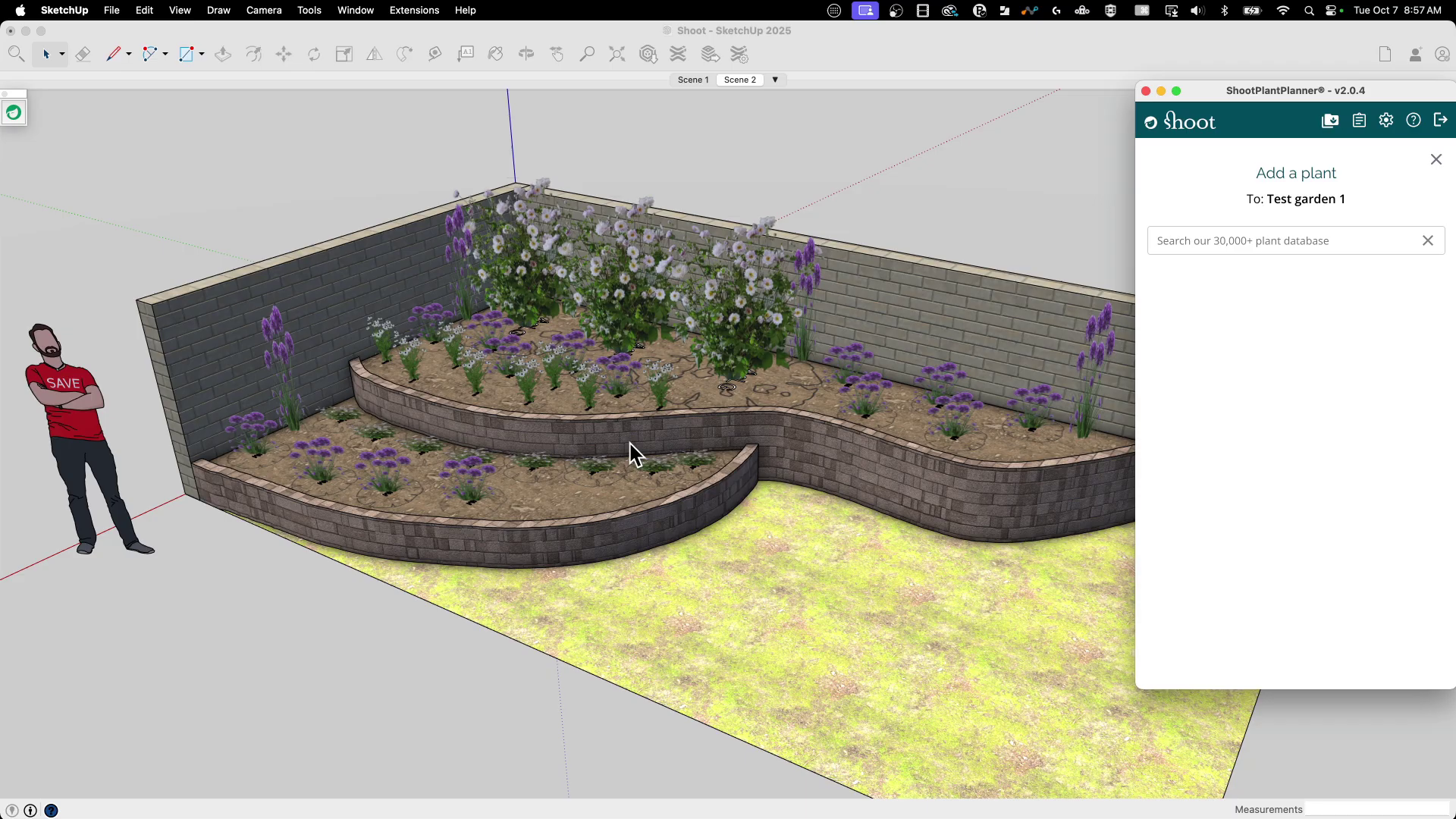
scroll(630, 443, down, 3)
middle_drag(667, 452, 844, 379)
scroll(766, 257, down, 3)
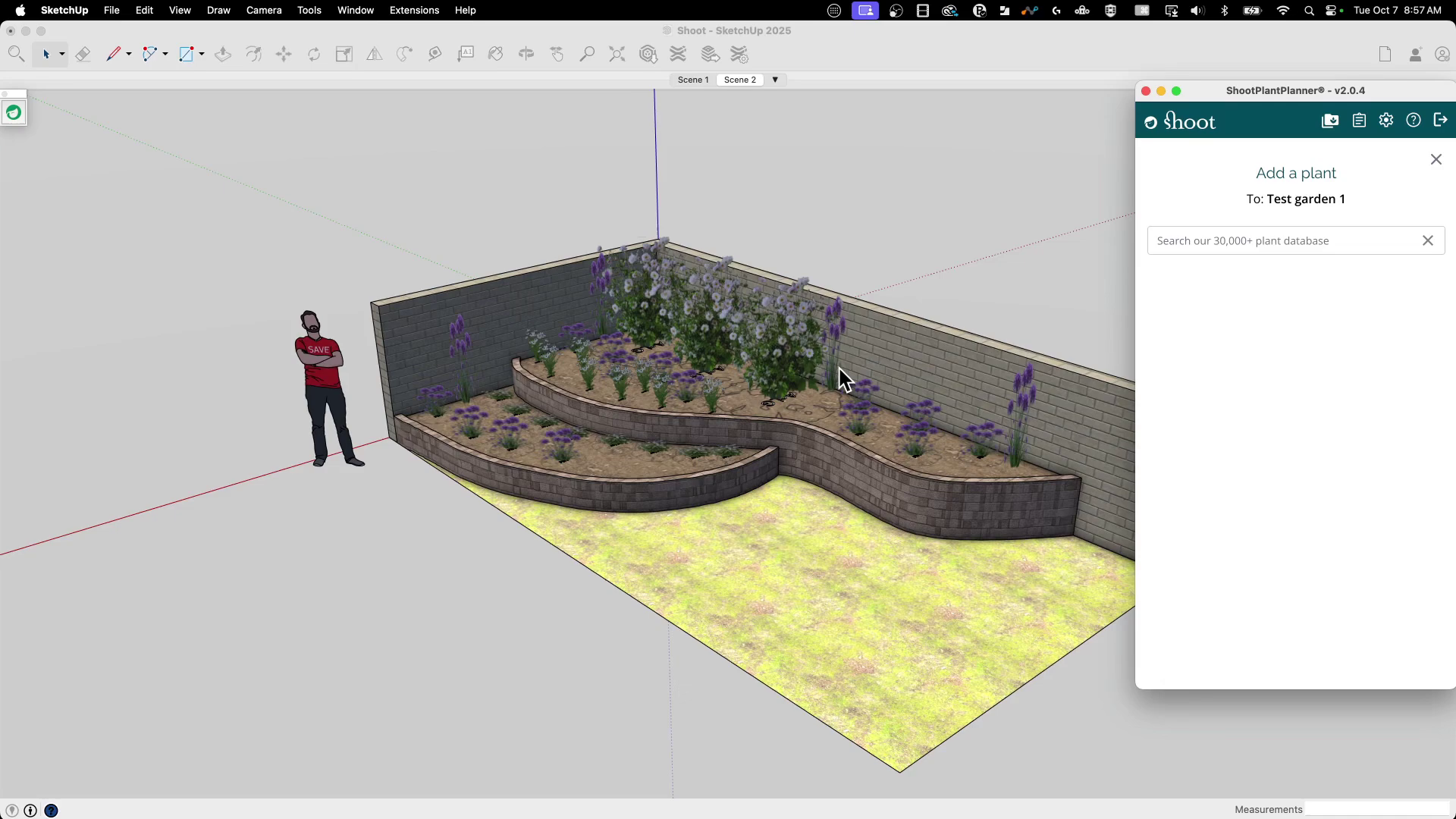
middle_drag(998, 243, 1008, 358)
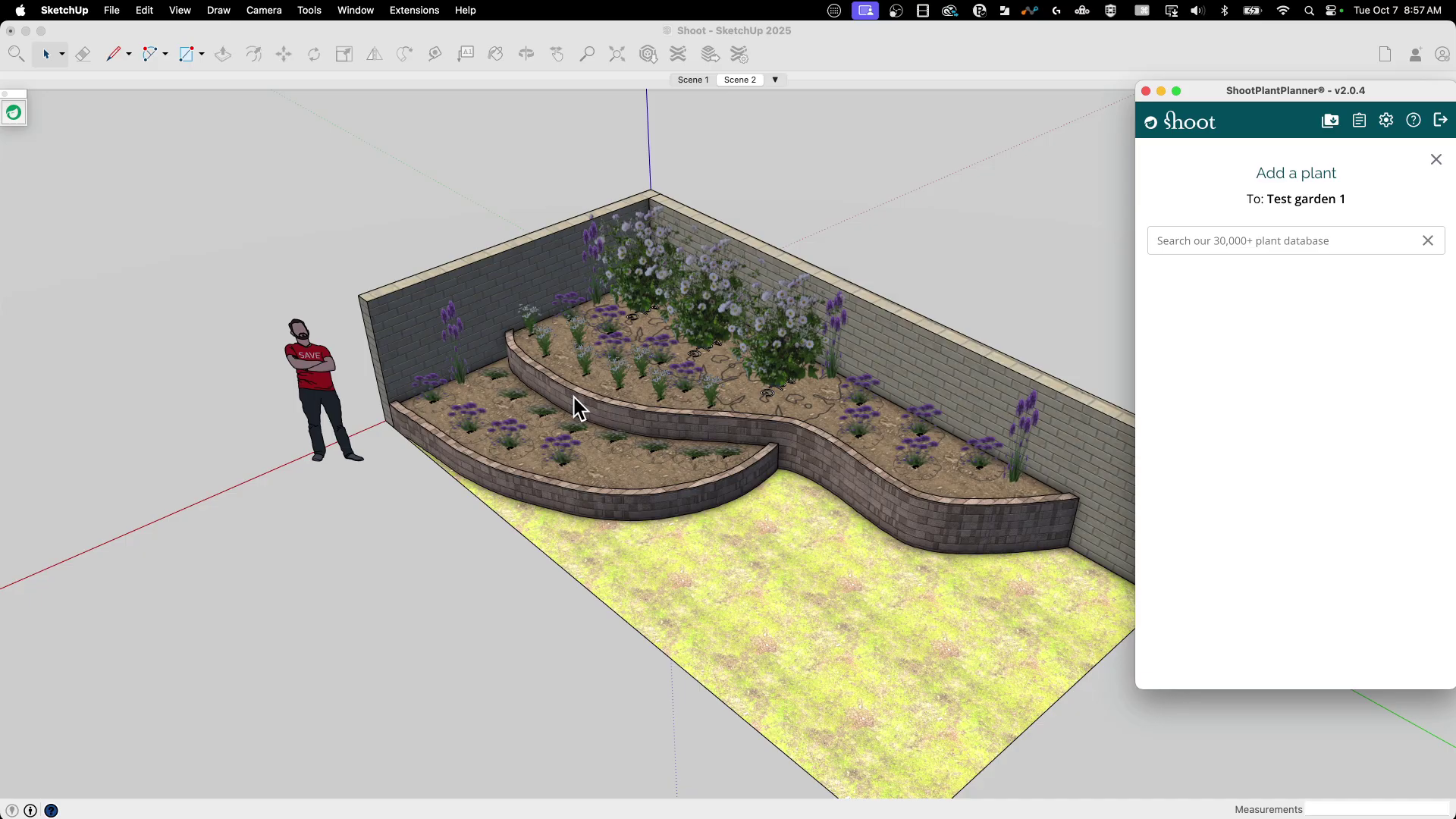
middle_drag(908, 482, 972, 434)
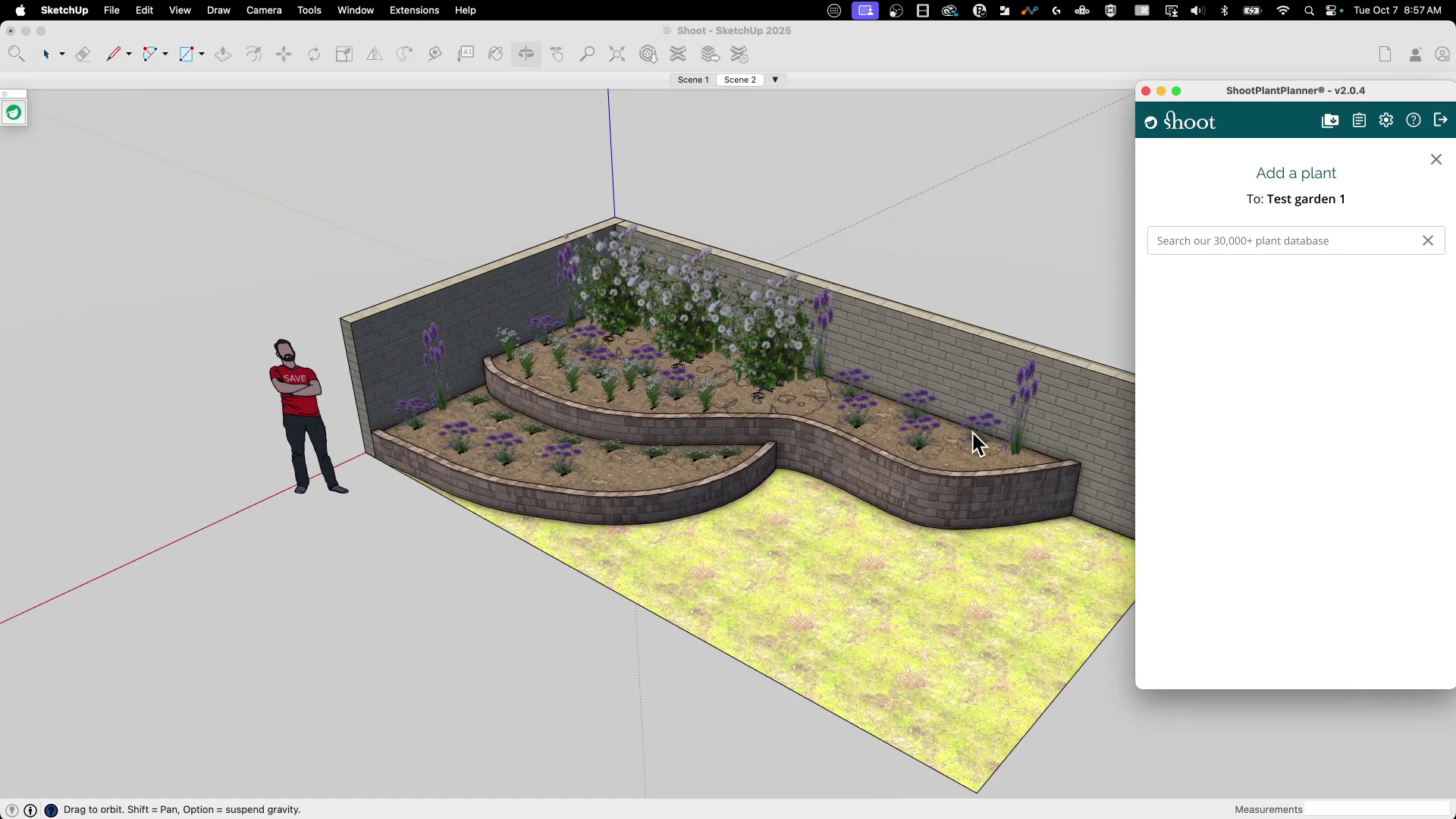
scroll(948, 410, up, 3)
middle_drag(927, 389, 862, 248)
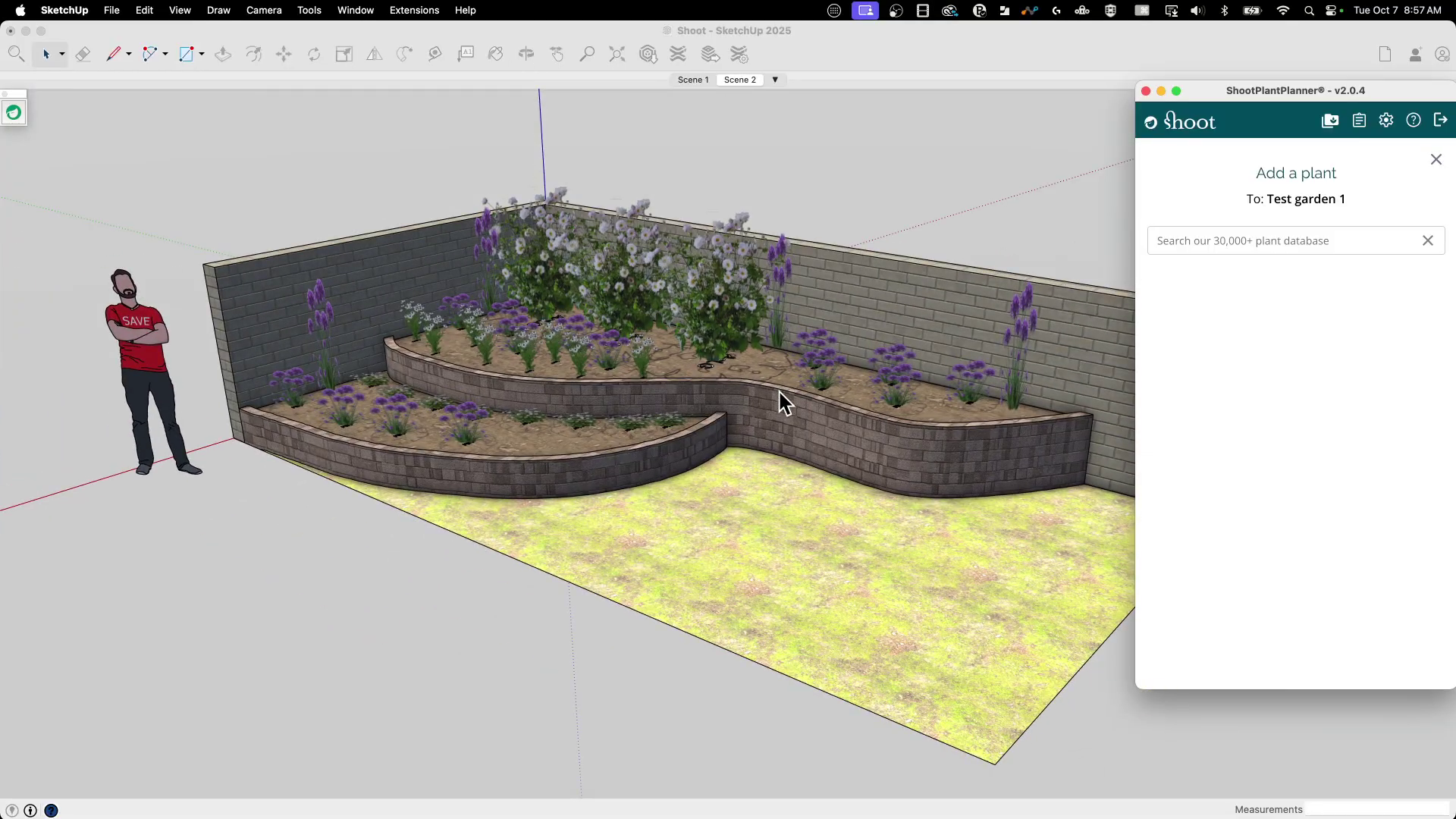